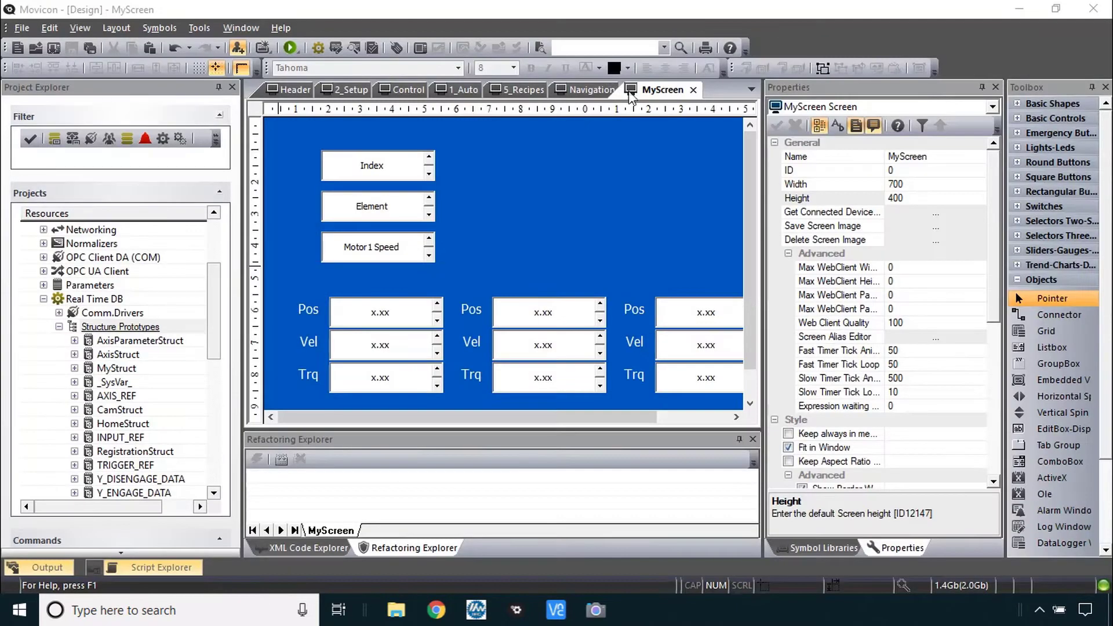
Step: Insert the motor feedback symbol from the YTTS library onto MyScreen and accept its listed variables
{"action": "left_click", "coordinate": [820, 549]}
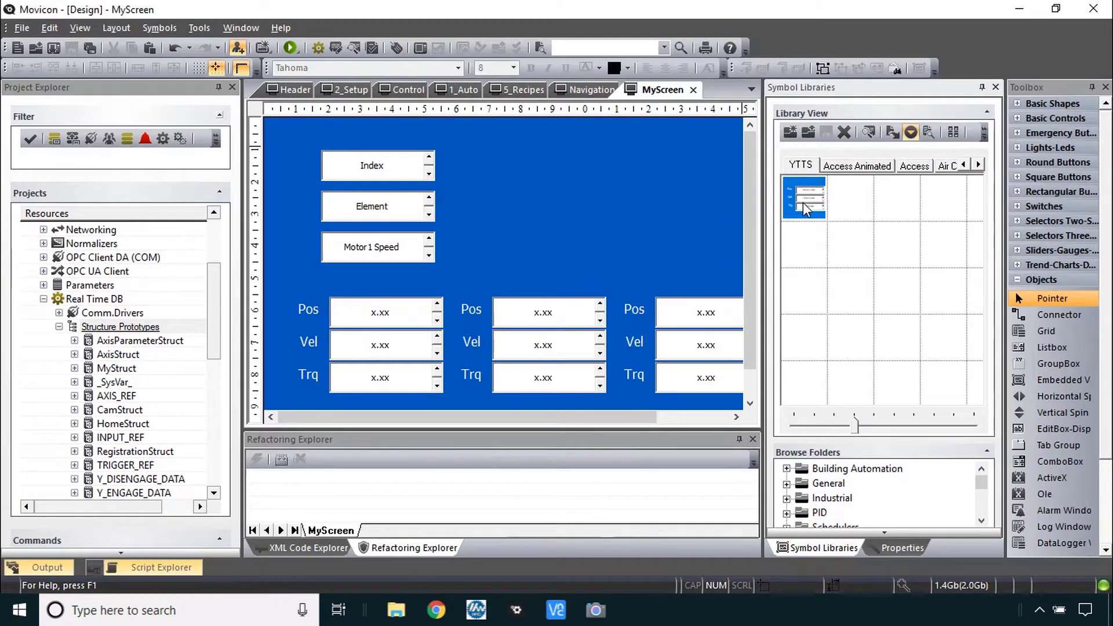
{"action": "left_click_drag", "start_coordinate": [805, 208], "coordinate": [488, 157]}
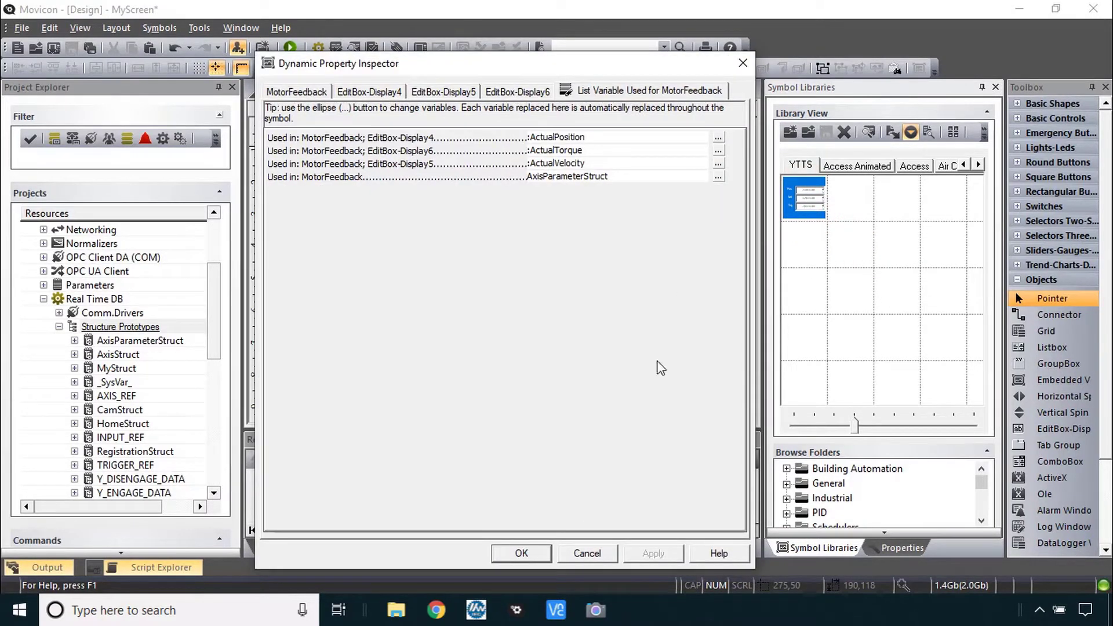
{"action": "left_click", "coordinate": [521, 554]}
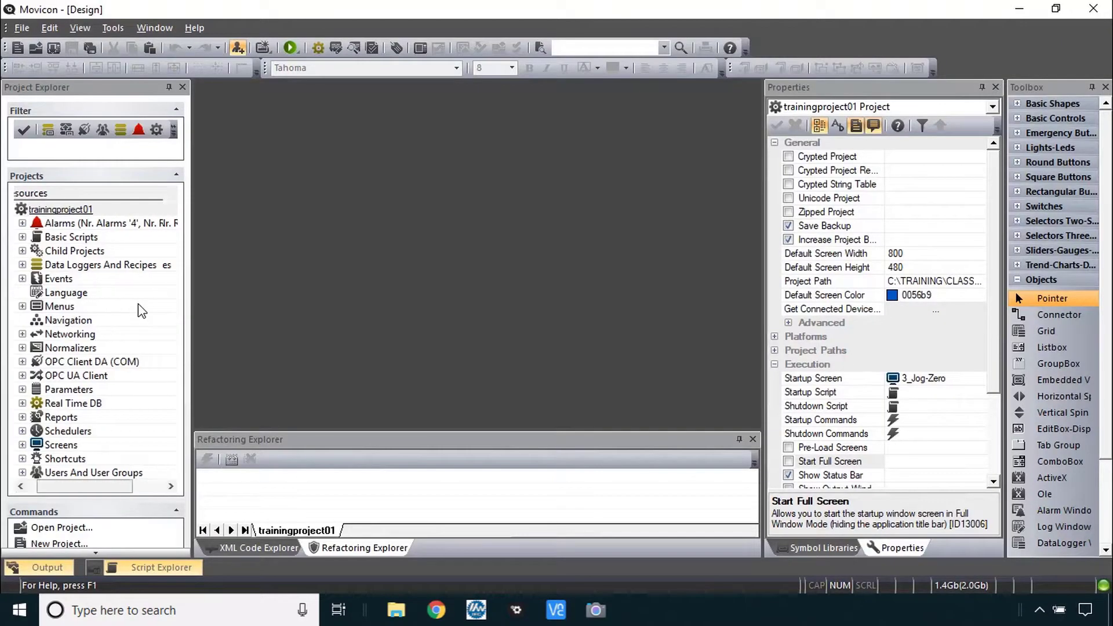
Step: Create a new variable named MyArray under the Real Time DB variables
{"action": "left_click_drag", "start_coordinate": [111, 485], "coordinate": [76, 486]}
{"action": "left_click", "coordinate": [37, 403]}
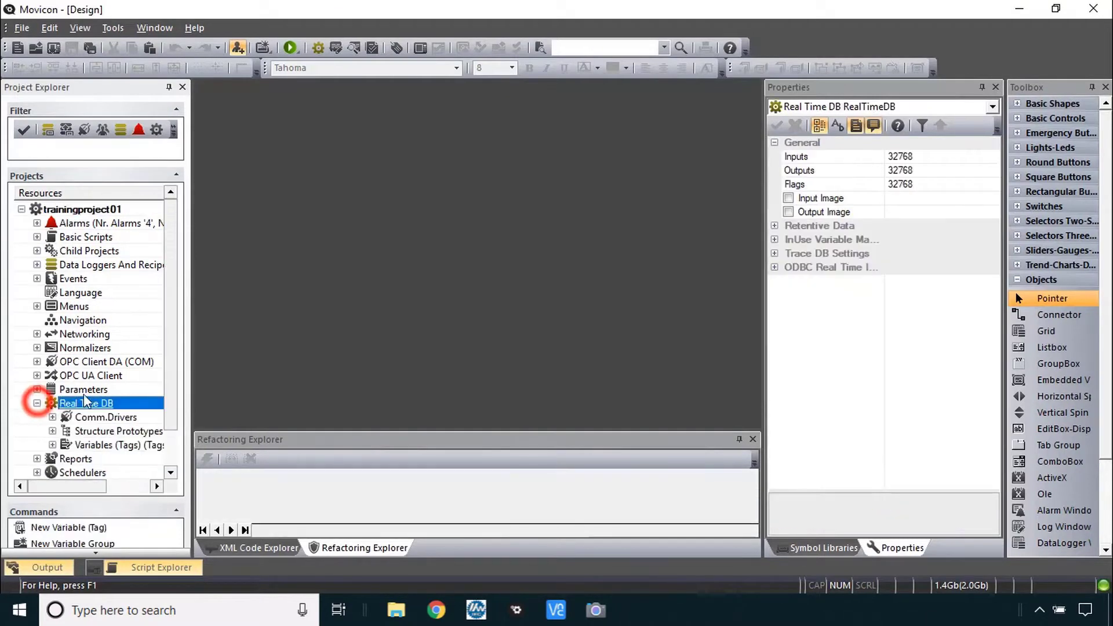
{"action": "left_click", "coordinate": [52, 445]}
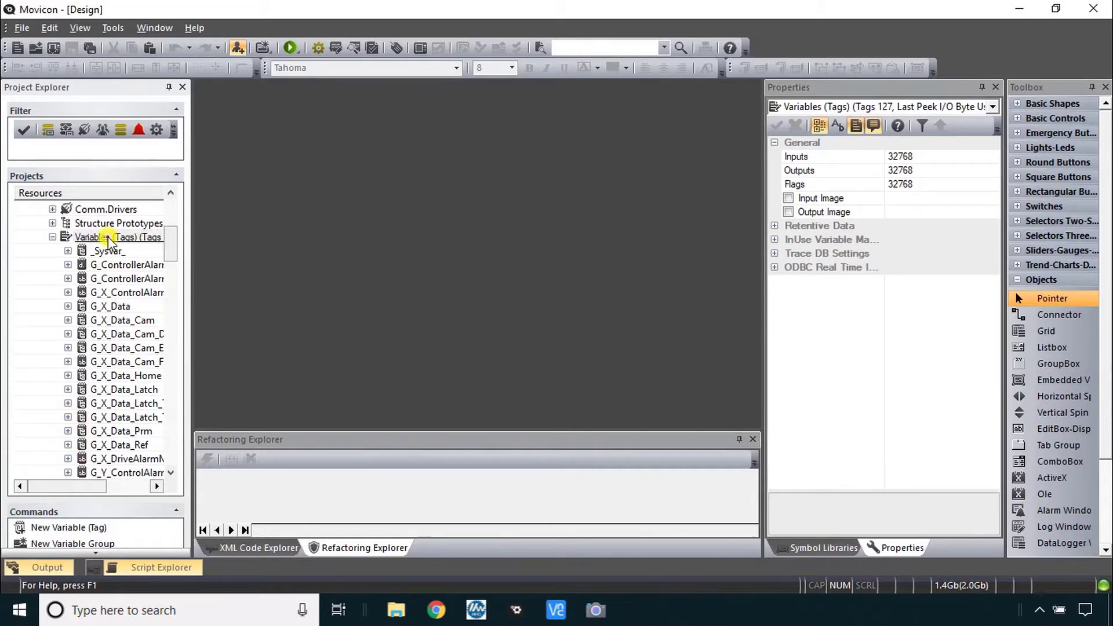
{"action": "right_click", "coordinate": [123, 239]}
{"action": "left_click", "coordinate": [142, 250]}
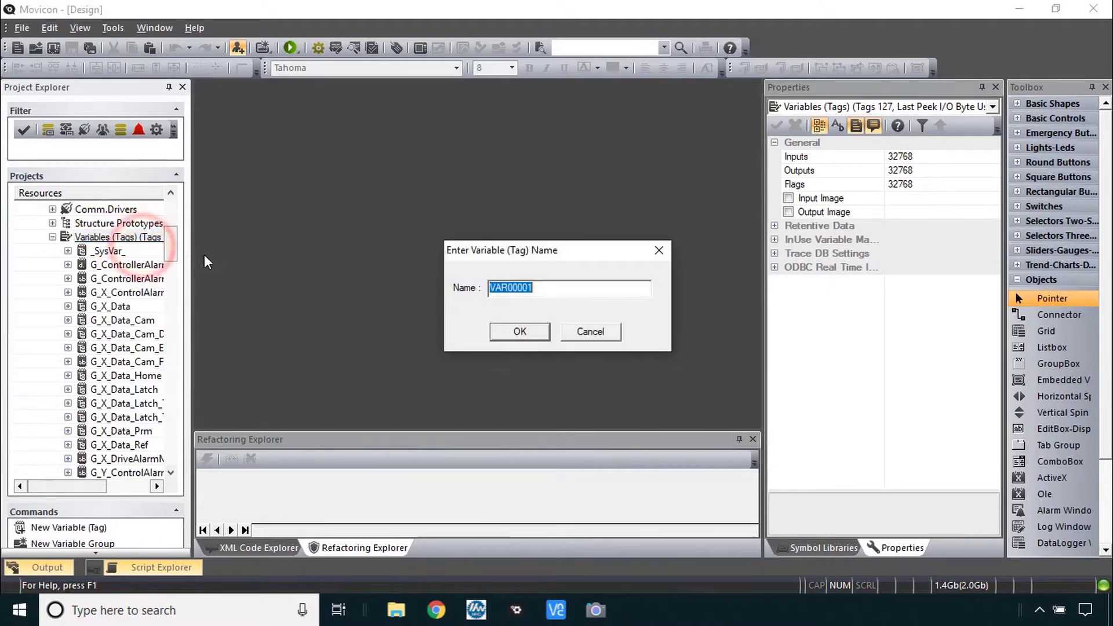
{"action": "type", "text": "MyArray"}
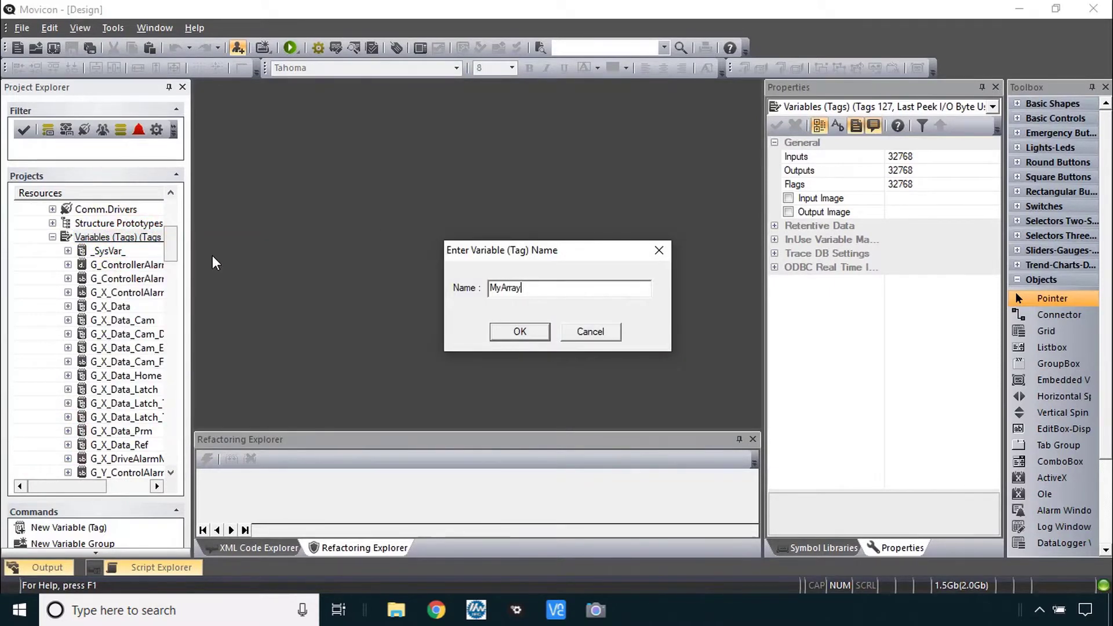
{"action": "key", "text": "Return"}
Step: Make MyArray a Fixed Length Array with the element type Float (32 bit single precision)
{"action": "left_click", "coordinate": [910, 183]}
{"action": "left_click", "coordinate": [980, 185]}
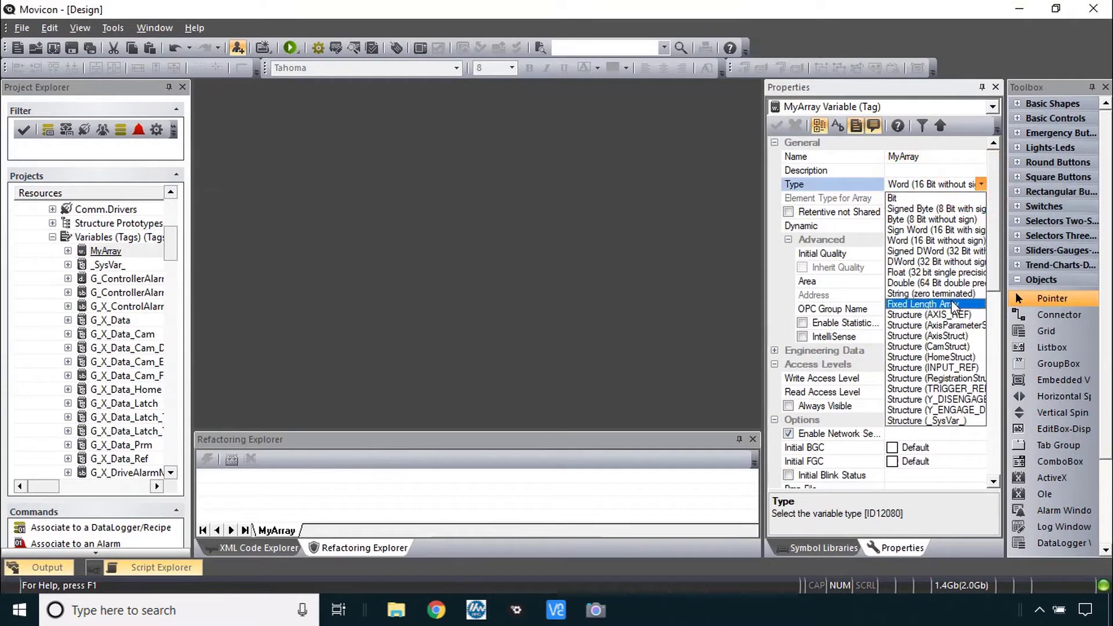
{"action": "left_click", "coordinate": [954, 304]}
{"action": "left_click", "coordinate": [778, 126]}
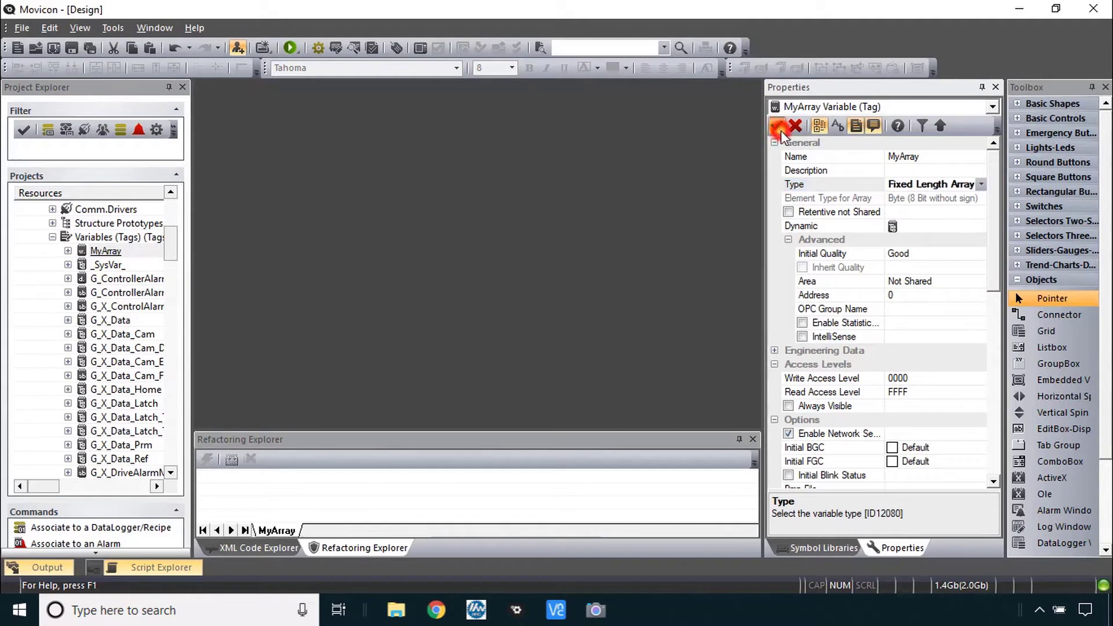
{"action": "left_click", "coordinate": [978, 199]}
{"action": "left_click", "coordinate": [979, 196]}
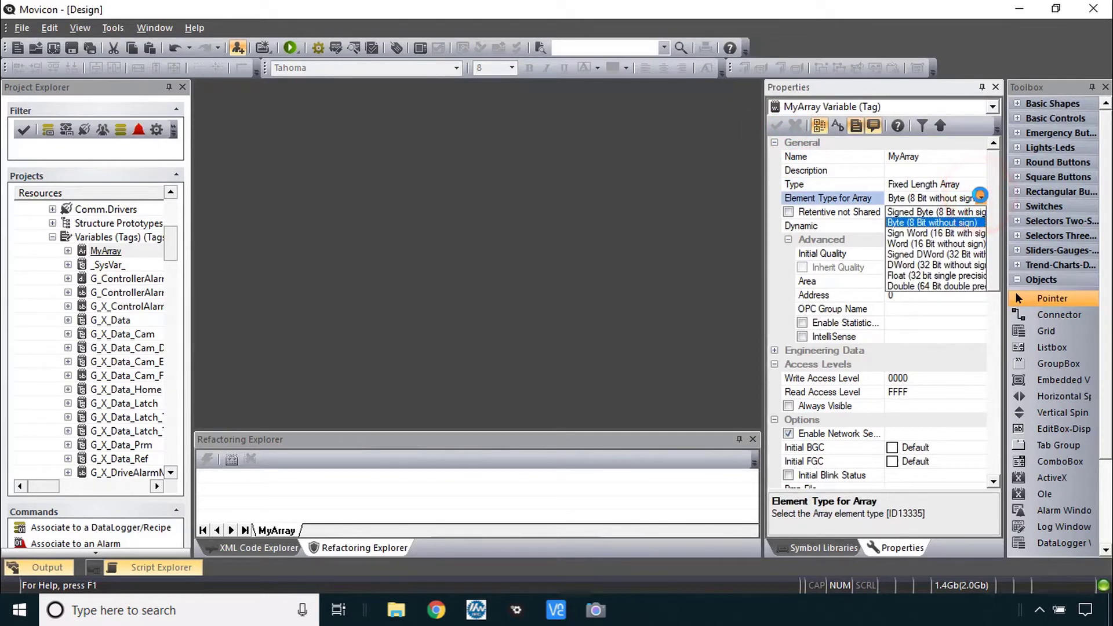
{"action": "left_click", "coordinate": [921, 275]}
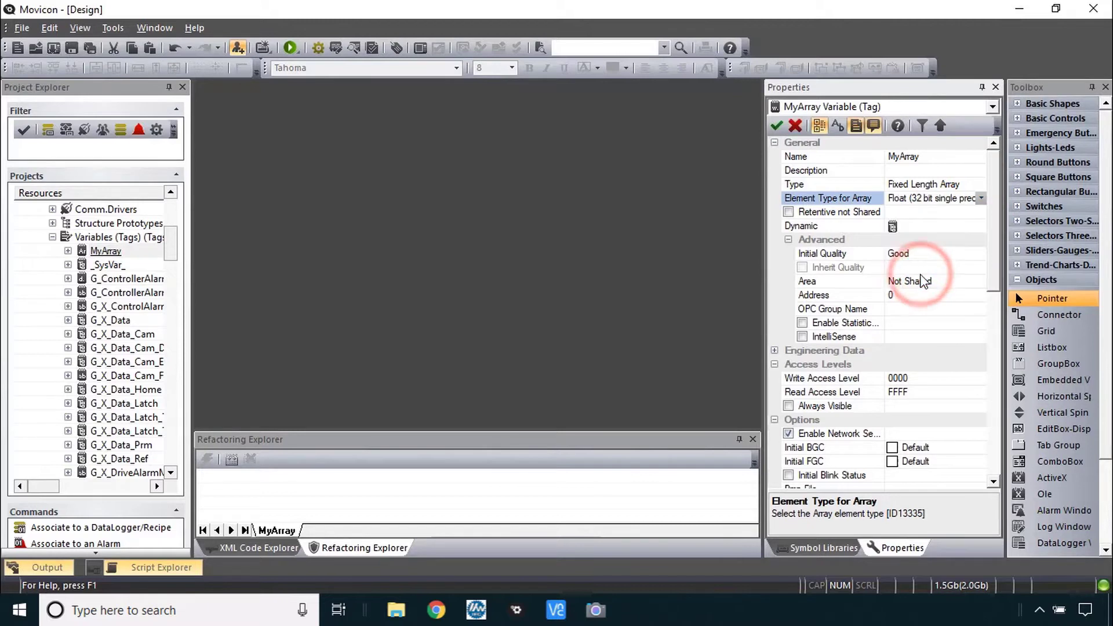
Step: Set the address of MyArray to 0(20) in its advanced properties
{"action": "left_click", "coordinate": [820, 239]}
{"action": "left_click", "coordinate": [789, 240]}
{"action": "left_click", "coordinate": [788, 239]}
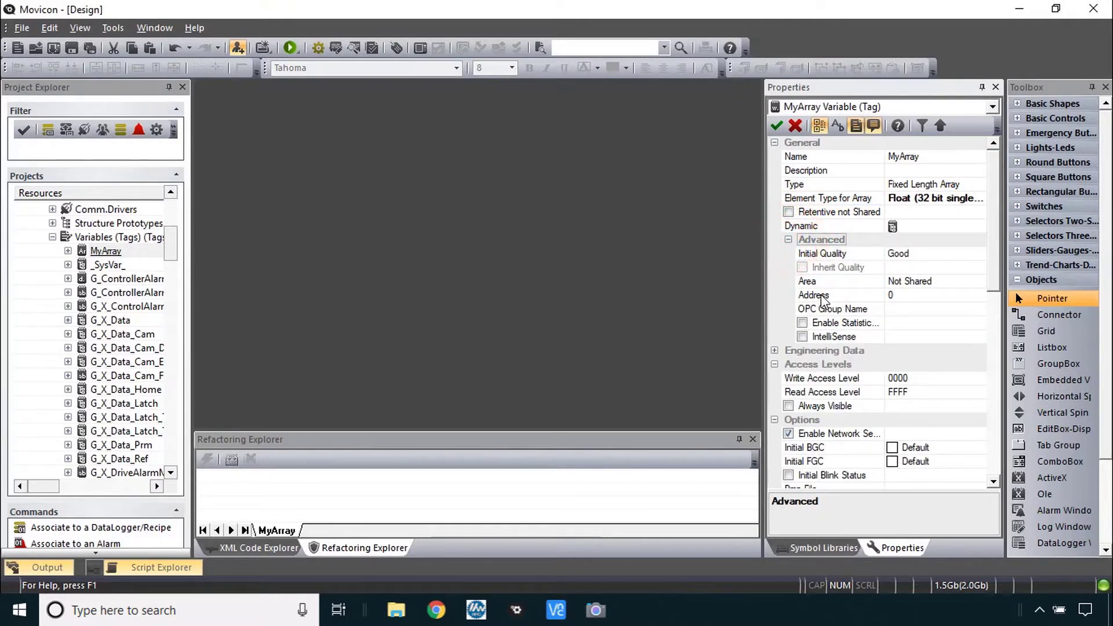
{"action": "left_click", "coordinate": [907, 296]}
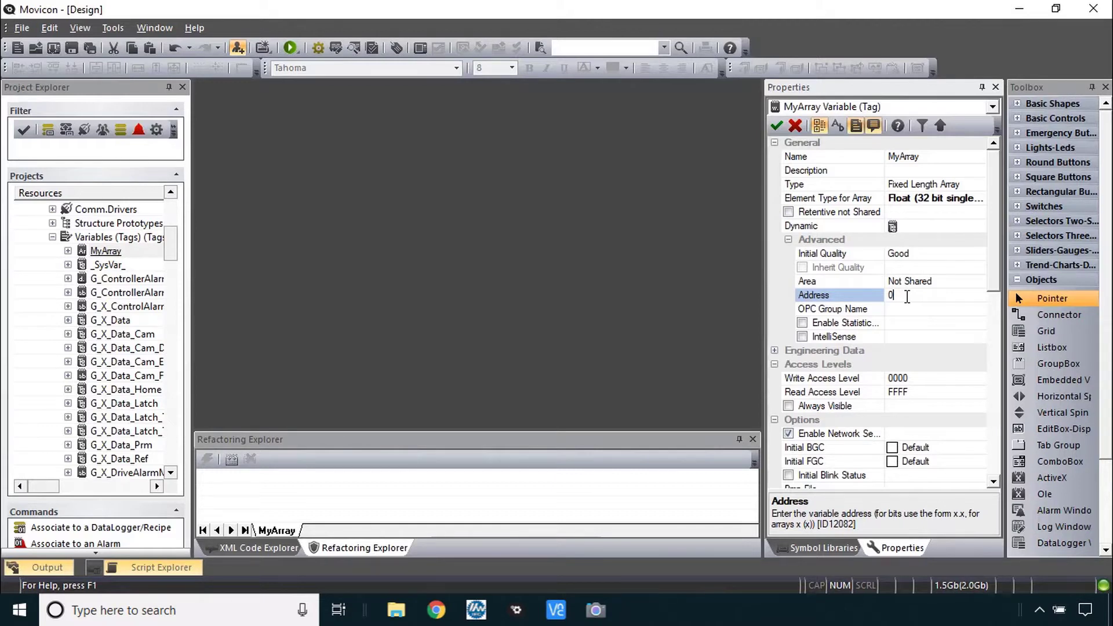
{"action": "type", "text": "(20)"}
{"action": "key", "text": "Return"}
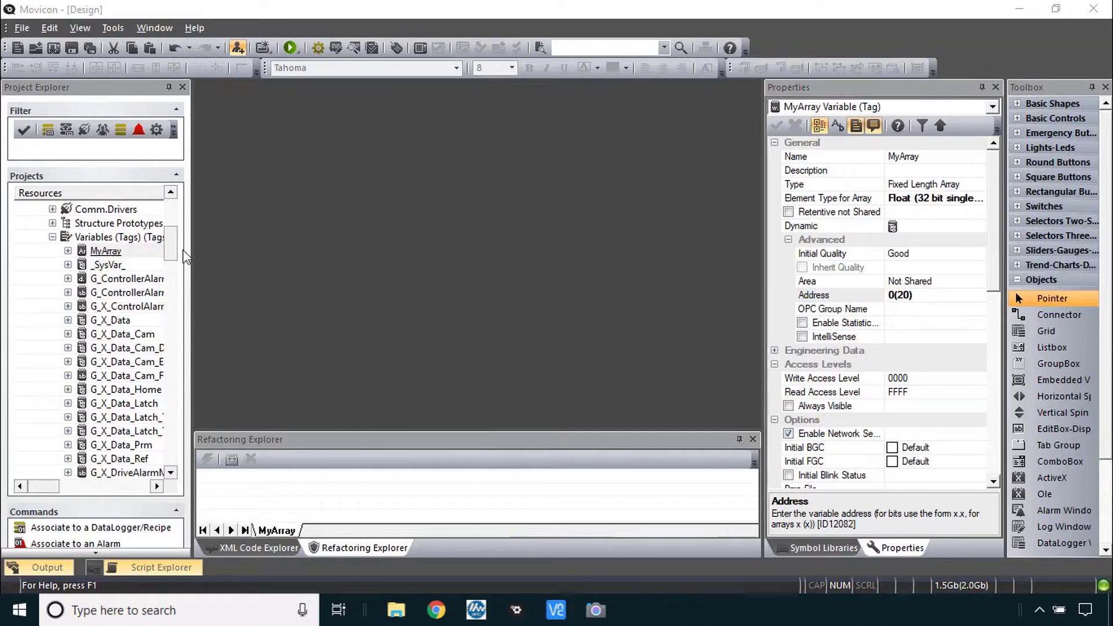
Step: Add a new screen named MyScreen to the project's Screens resources
{"action": "double_click", "coordinate": [72, 237]}
{"action": "left_click", "coordinate": [51, 444]}
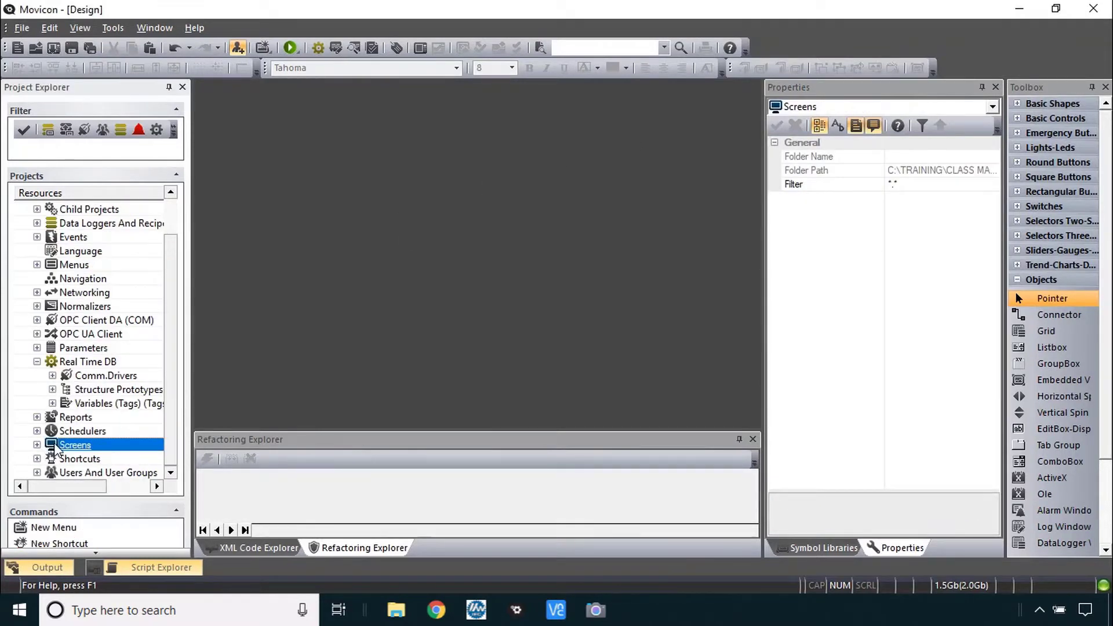
{"action": "right_click", "coordinate": [56, 445]}
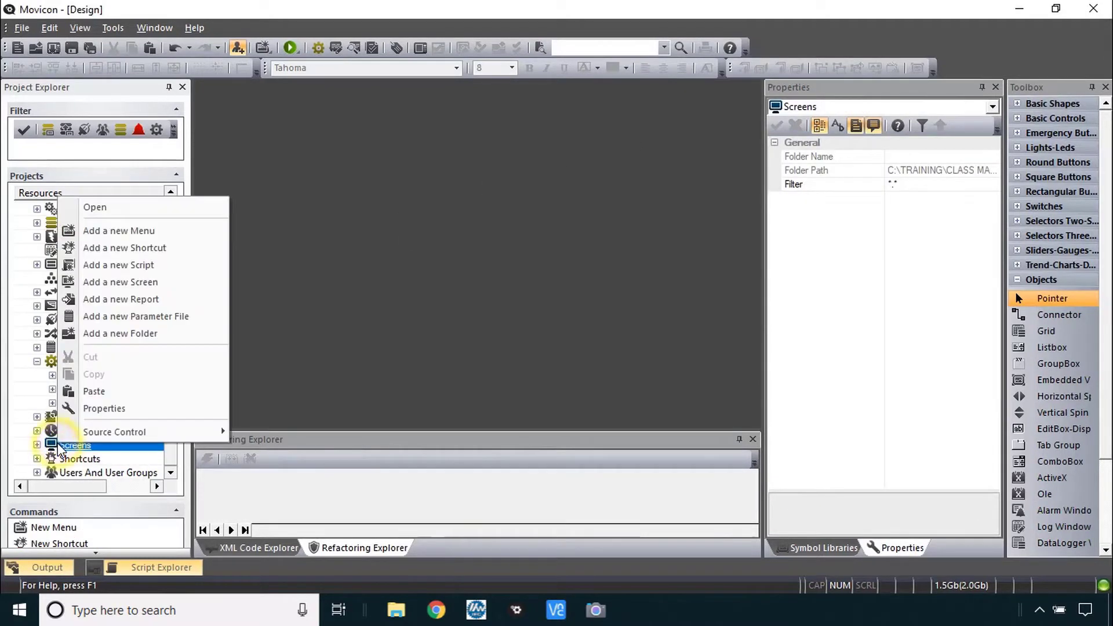
{"action": "left_click", "coordinate": [139, 283]}
{"action": "type", "text": "MyScreen"}
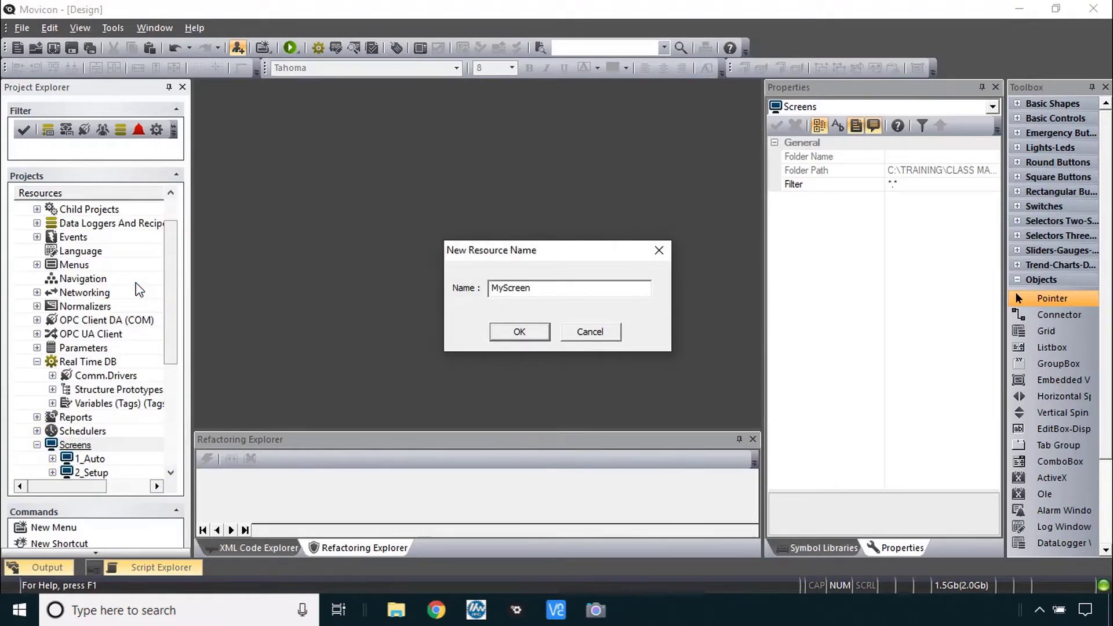
{"action": "key", "text": "Return"}
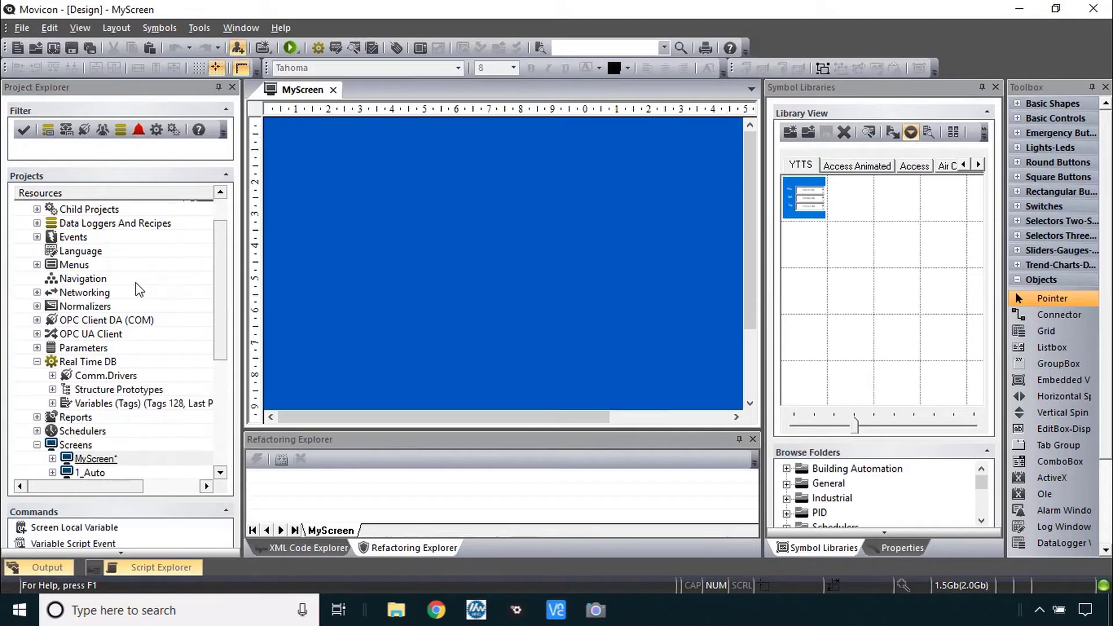
Step: Set the MyScreen size to a width of 700 and a height of 400
{"action": "left_click", "coordinate": [913, 183]}
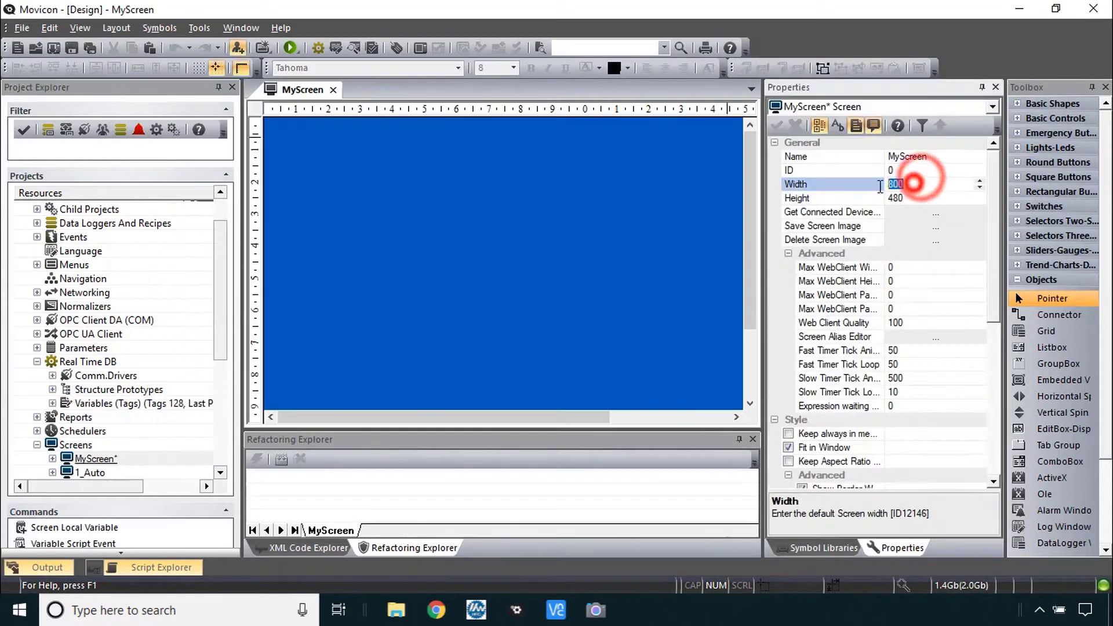
{"action": "type", "text": "700"}
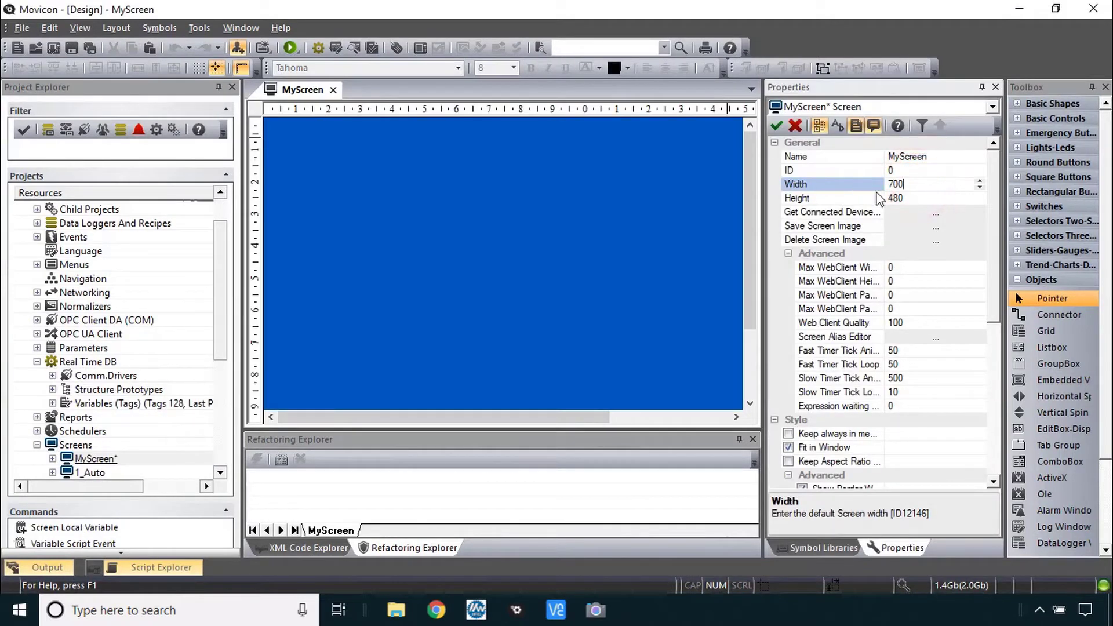
{"action": "left_click", "coordinate": [911, 199]}
{"action": "type", "text": "400"}
Step: Copy the Cancel button from the Delete Recipe Confirm screen and paste it onto MyScreen
{"action": "left_click_drag", "start_coordinate": [221, 246], "coordinate": [216, 353]}
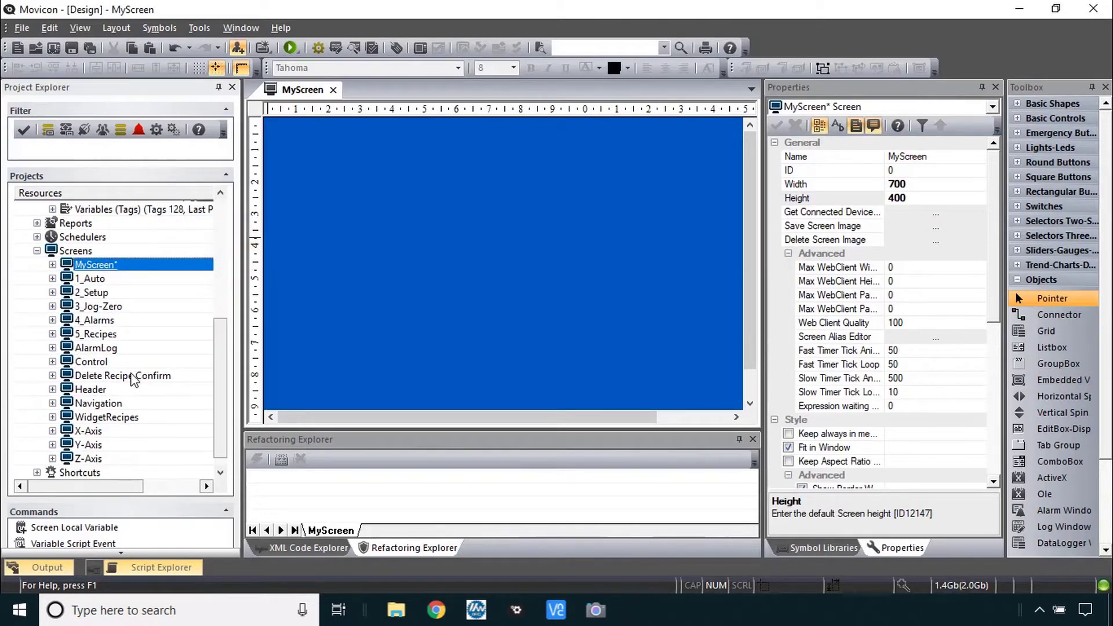
{"action": "double_click", "coordinate": [130, 377]}
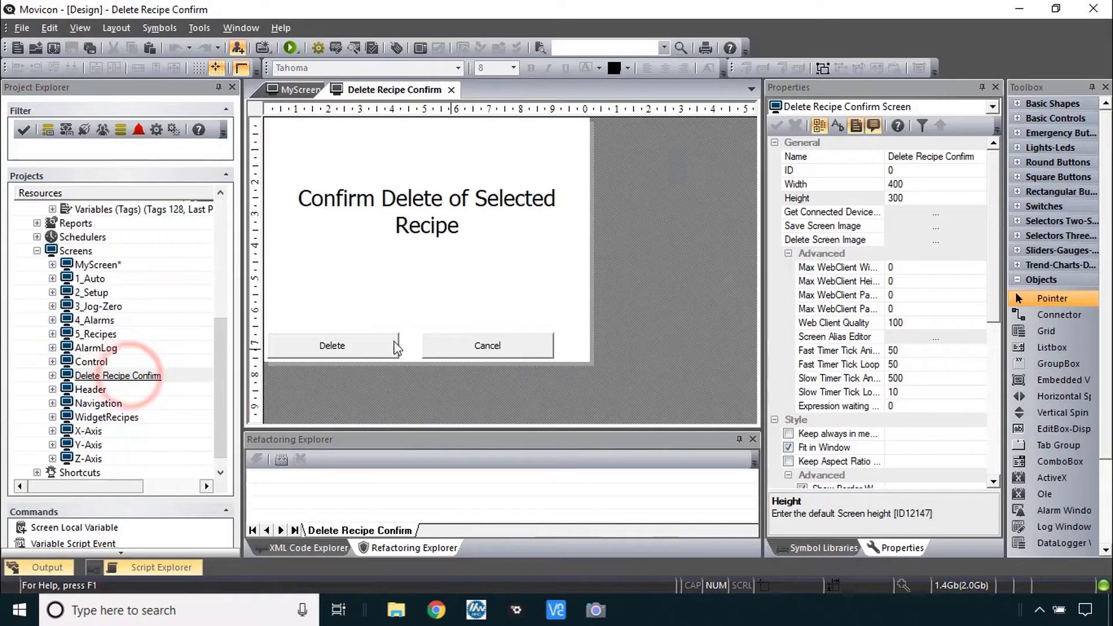
{"action": "left_click", "coordinate": [451, 353]}
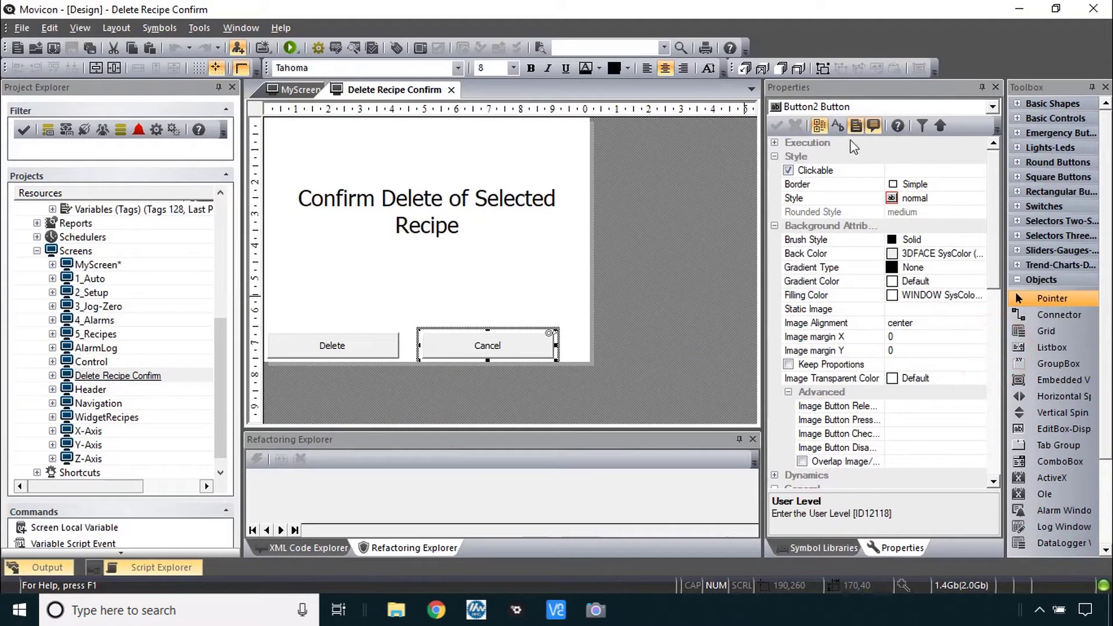
{"action": "left_click", "coordinate": [775, 144]}
{"action": "left_click", "coordinate": [775, 144]}
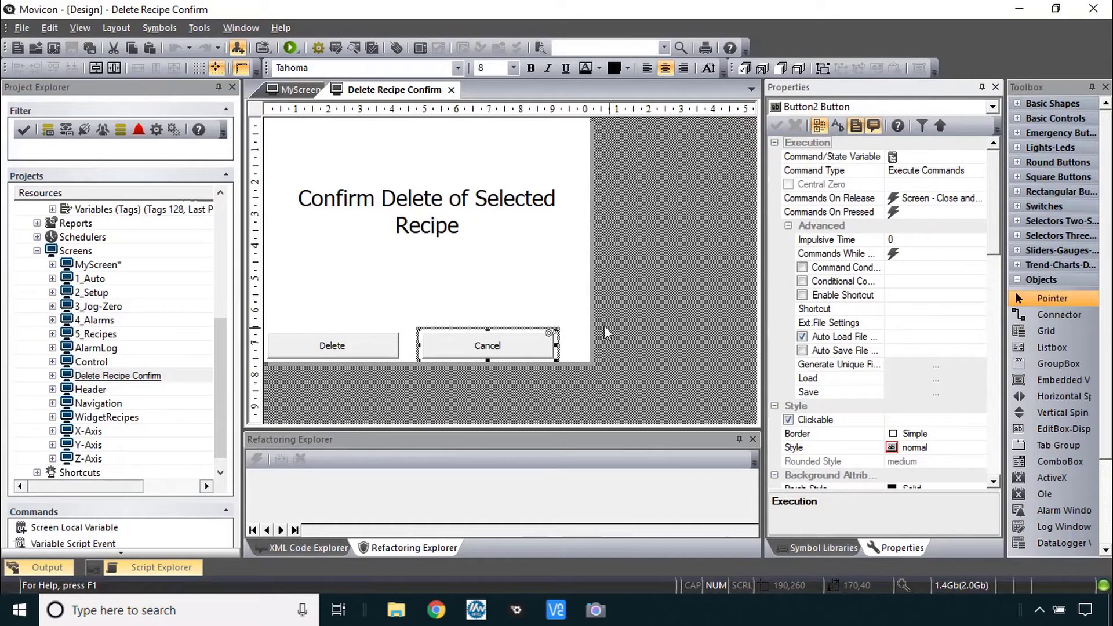
{"action": "right_click", "coordinate": [452, 350]}
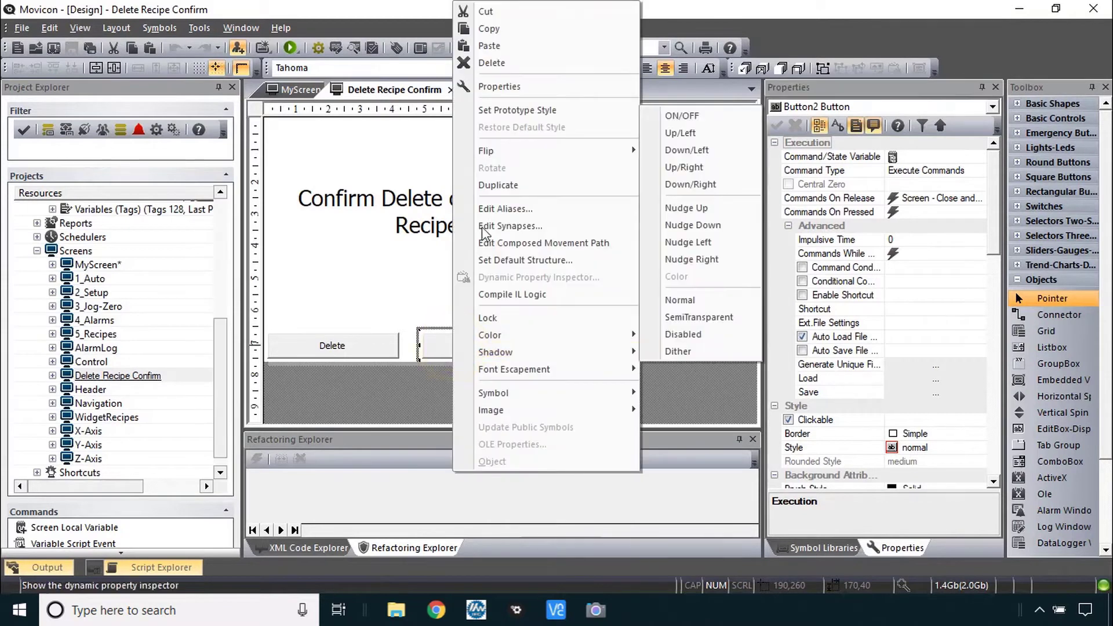
{"action": "left_click", "coordinate": [492, 28]}
{"action": "left_click", "coordinate": [295, 90]}
{"action": "left_click", "coordinate": [442, 228]}
{"action": "key", "text": "ctrl+v"}
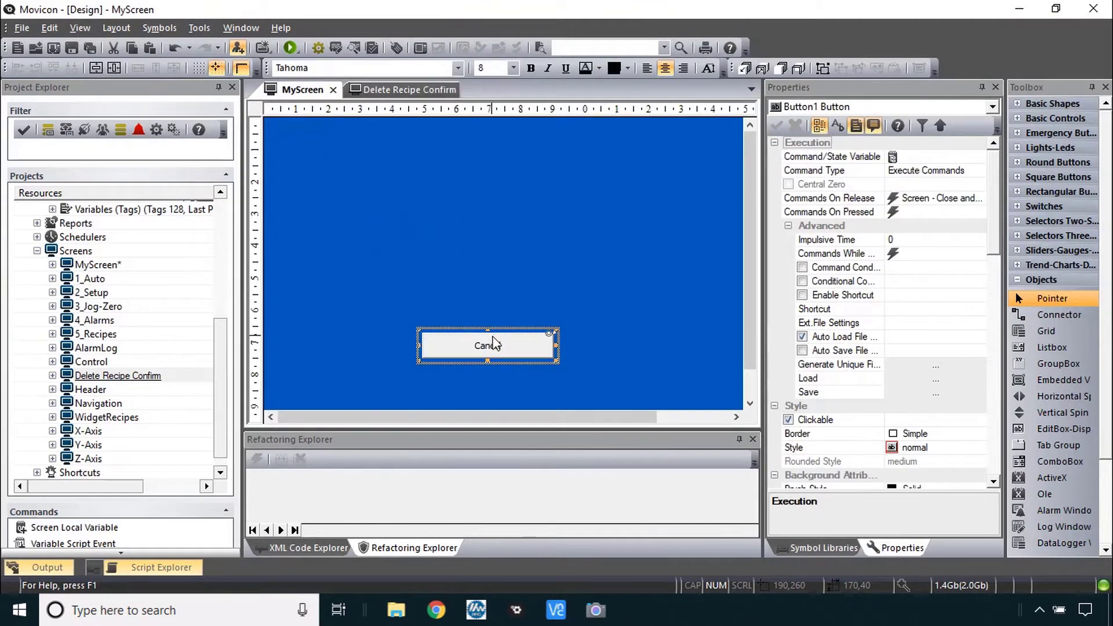
Step: Move the pasted Cancel button to the lower-right corner of MyScreen, at about 520,350
{"action": "scroll", "coordinate": [496, 343], "scroll_direction": "down", "scroll_amount": 1}
{"action": "left_click_drag", "start_coordinate": [424, 280], "coordinate": [611, 330]}
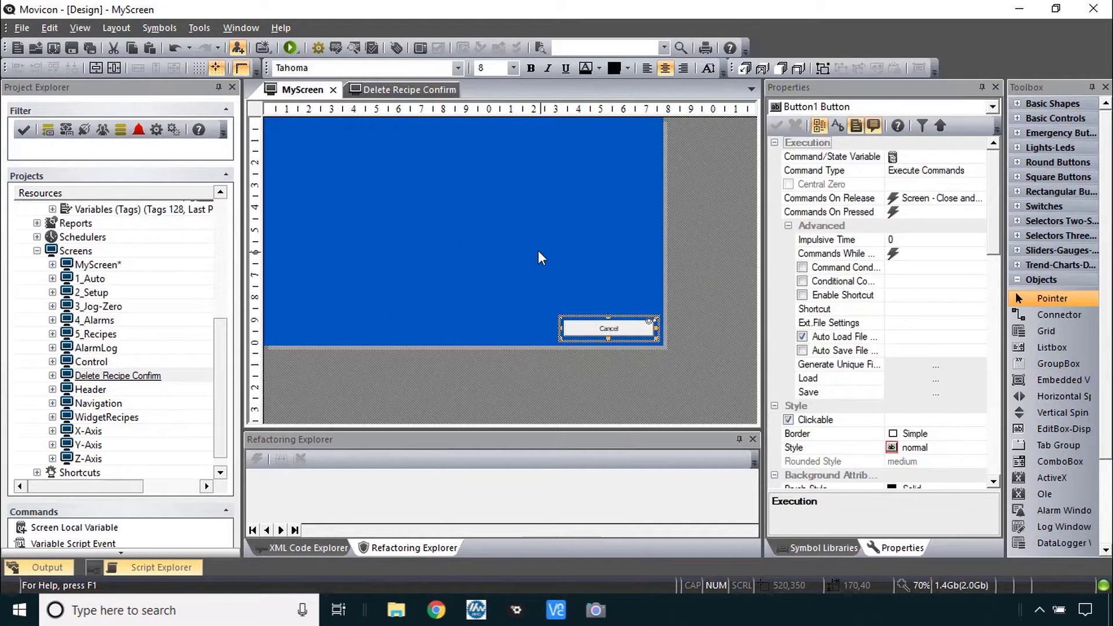
{"action": "left_click", "coordinate": [316, 169]}
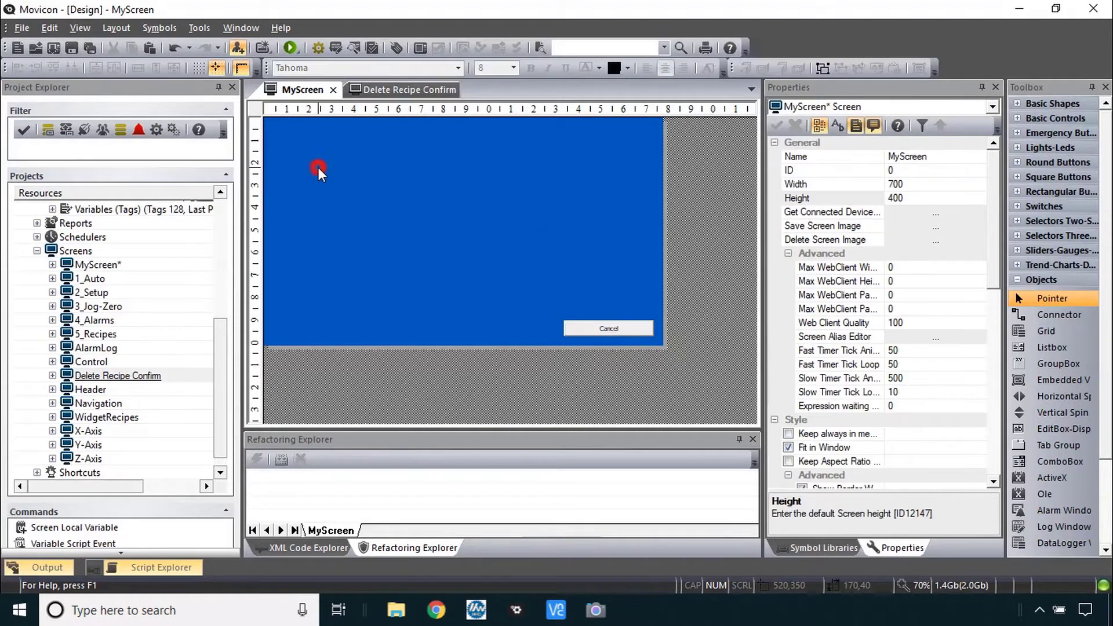
Step: Place an EditBox-Display in the upper-left area of MyScreen, at about 120,60, and widen it to about 170
{"action": "scroll", "coordinate": [1104, 377], "scroll_direction": "down", "scroll_amount": 2}
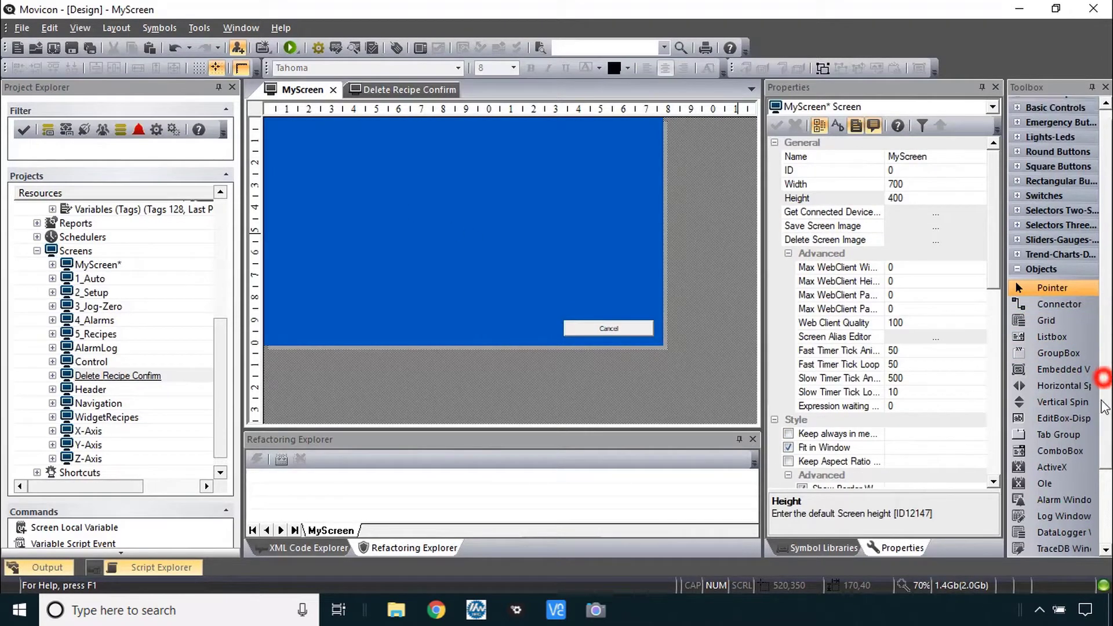
{"action": "left_click", "coordinate": [1064, 323]}
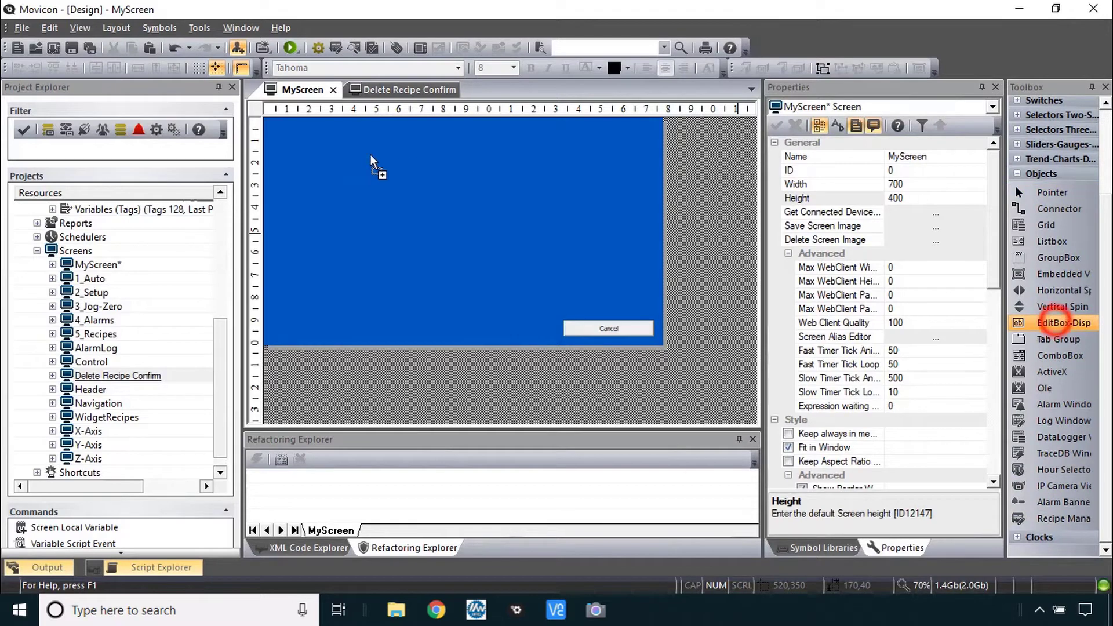
{"action": "left_click", "coordinate": [341, 165]}
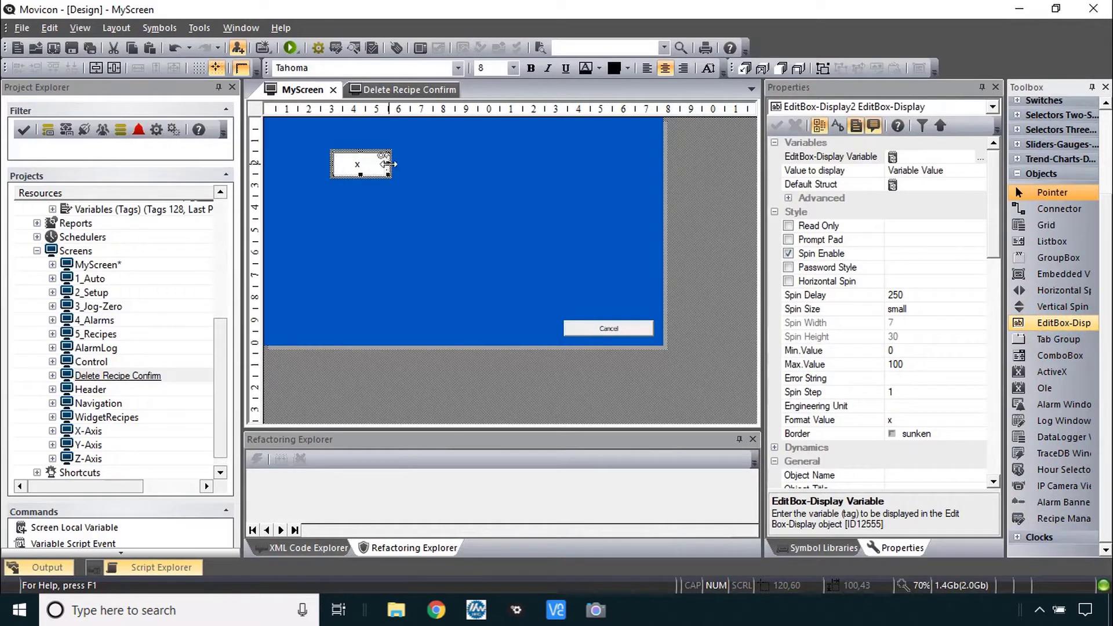
{"action": "left_click_drag", "start_coordinate": [391, 164], "coordinate": [430, 164]}
Step: Set the edit box's value format to x.xx and its maximum value to 1000000
{"action": "left_click", "coordinate": [908, 421]}
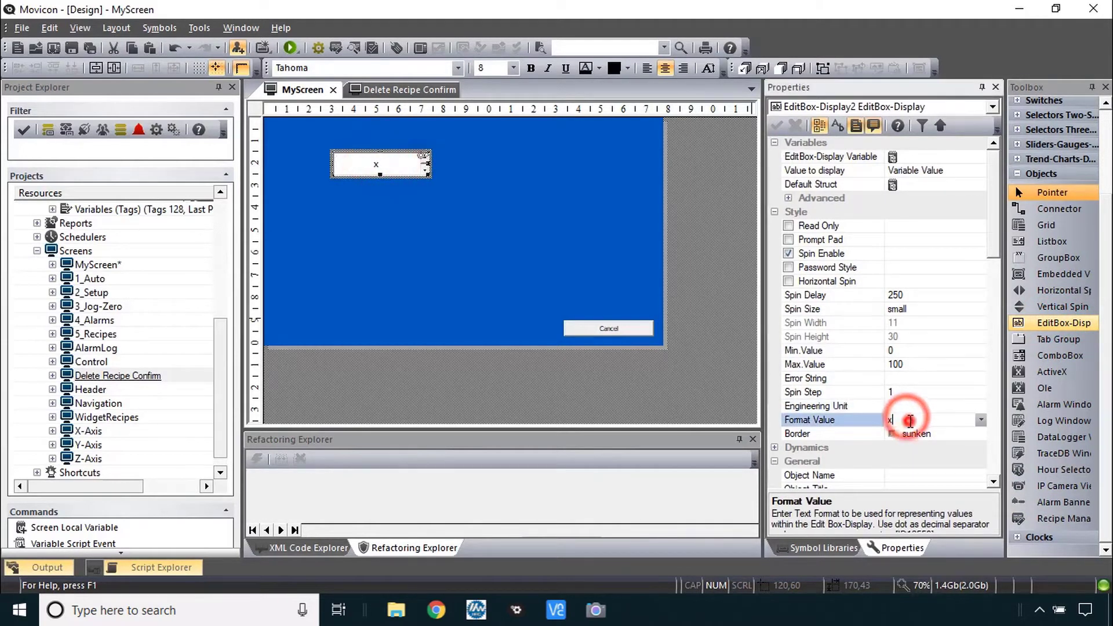
{"action": "type", "text": ".xx"}
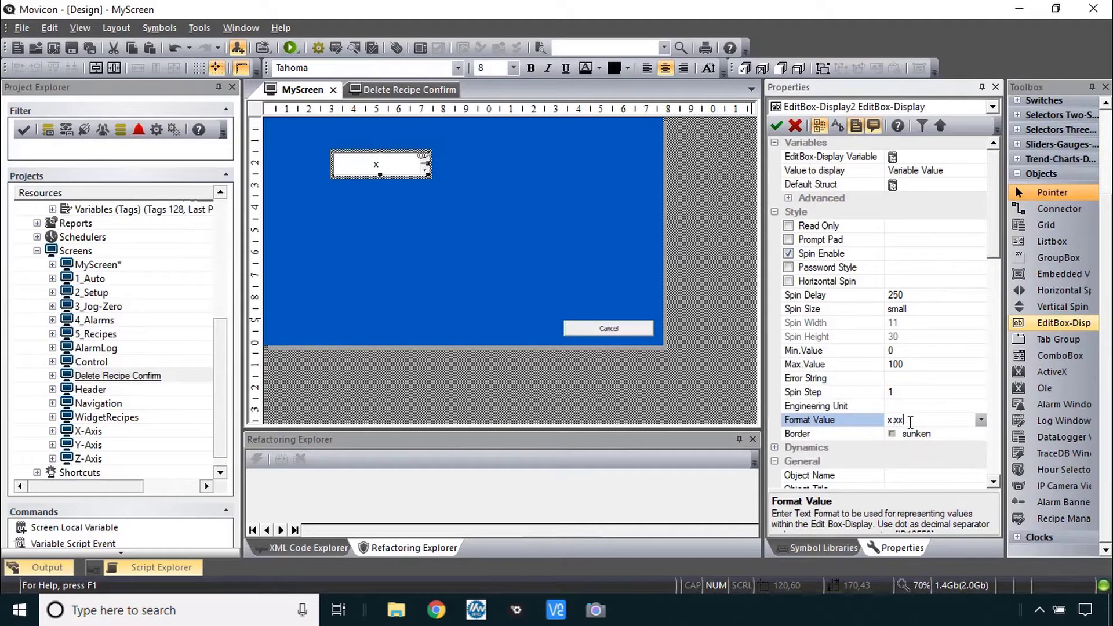
{"action": "left_click", "coordinate": [920, 364]}
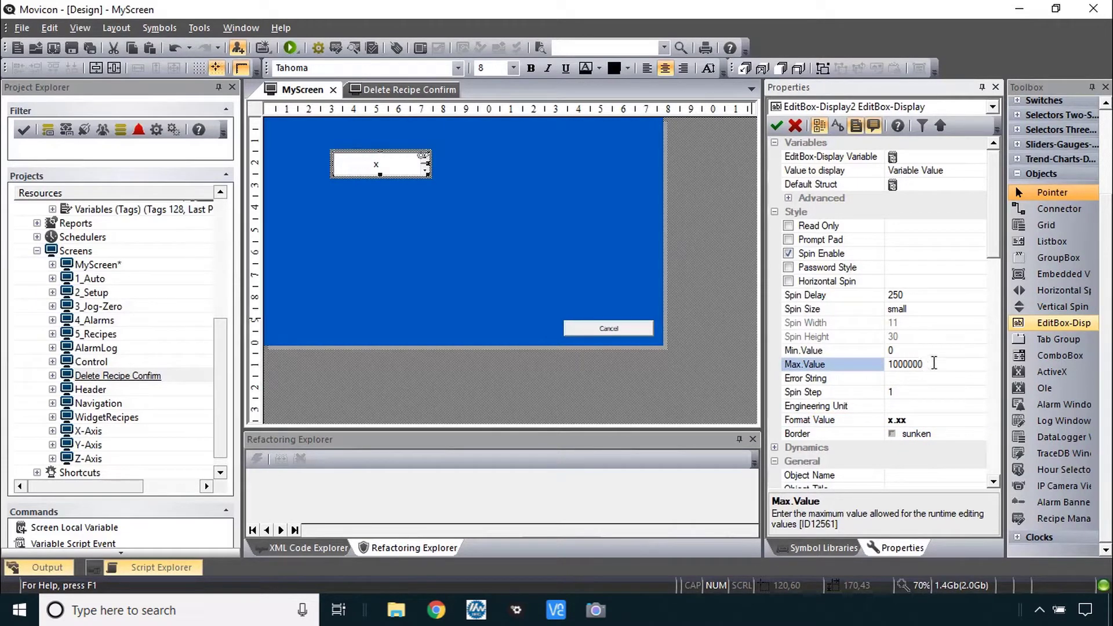
Step: Set the edit box's minimum value to -1000000
{"action": "left_click", "coordinate": [916, 350]}
{"action": "type", "text": "1000000"}
{"action": "left_click", "coordinate": [889, 350]}
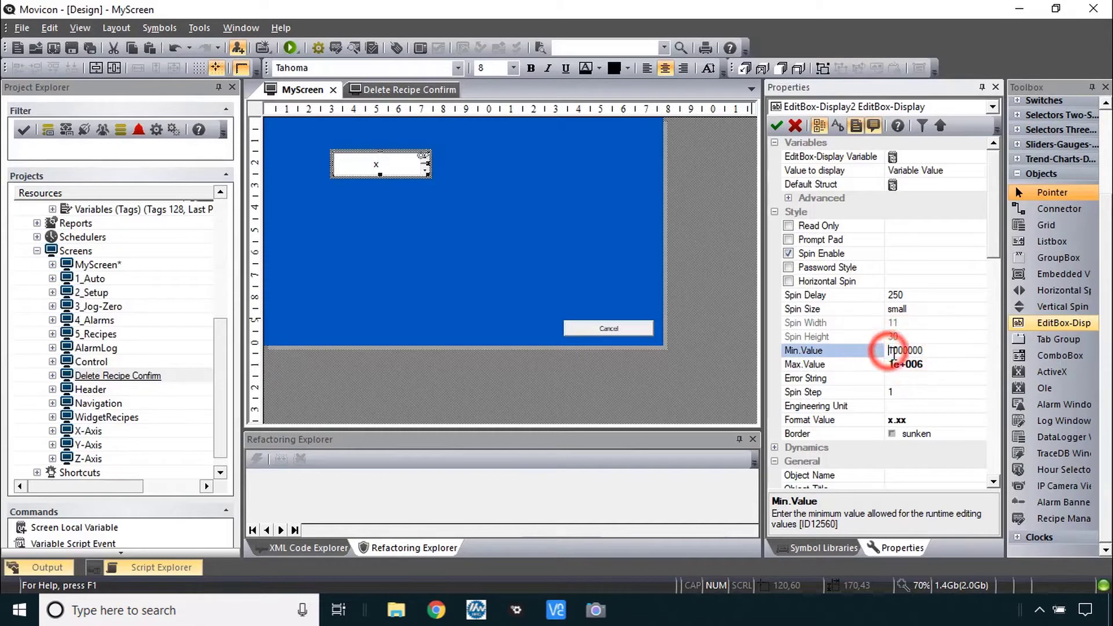
{"action": "type", "text": "-1e+006"}
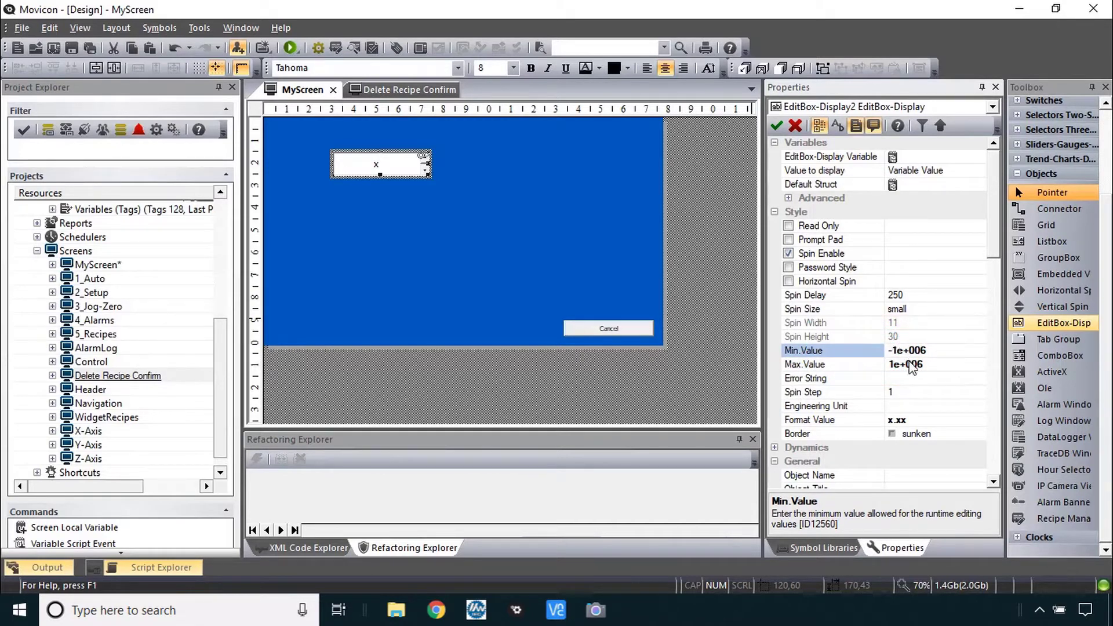
Step: Filter the tags by *my* and assign MyArray[10] as the edit box's display variable
{"action": "left_click", "coordinate": [831, 157]}
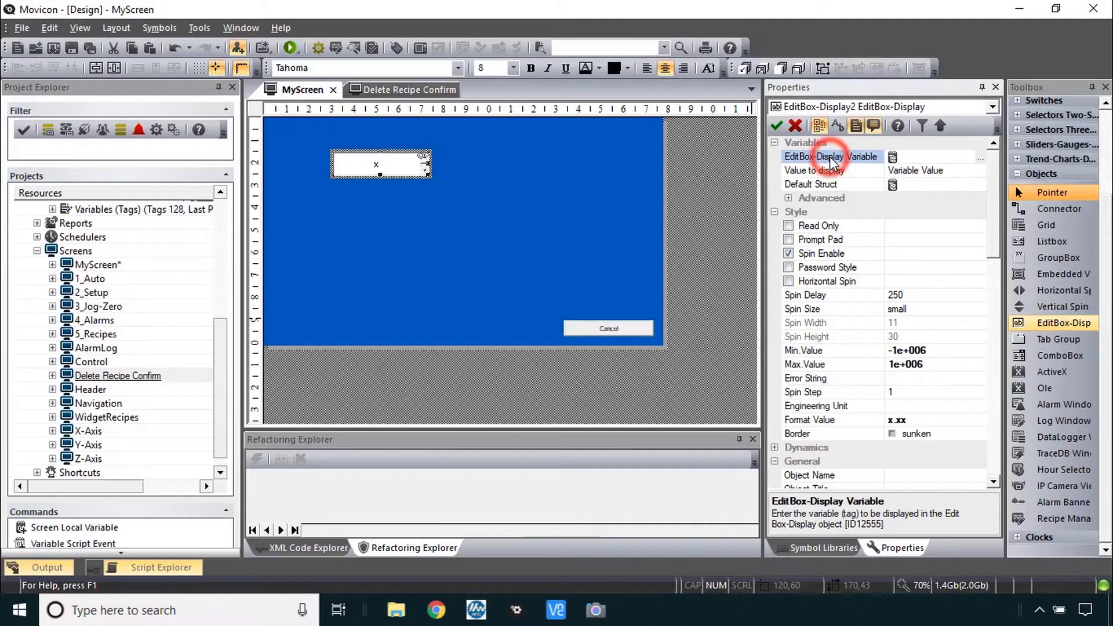
{"action": "double_click", "coordinate": [830, 158]}
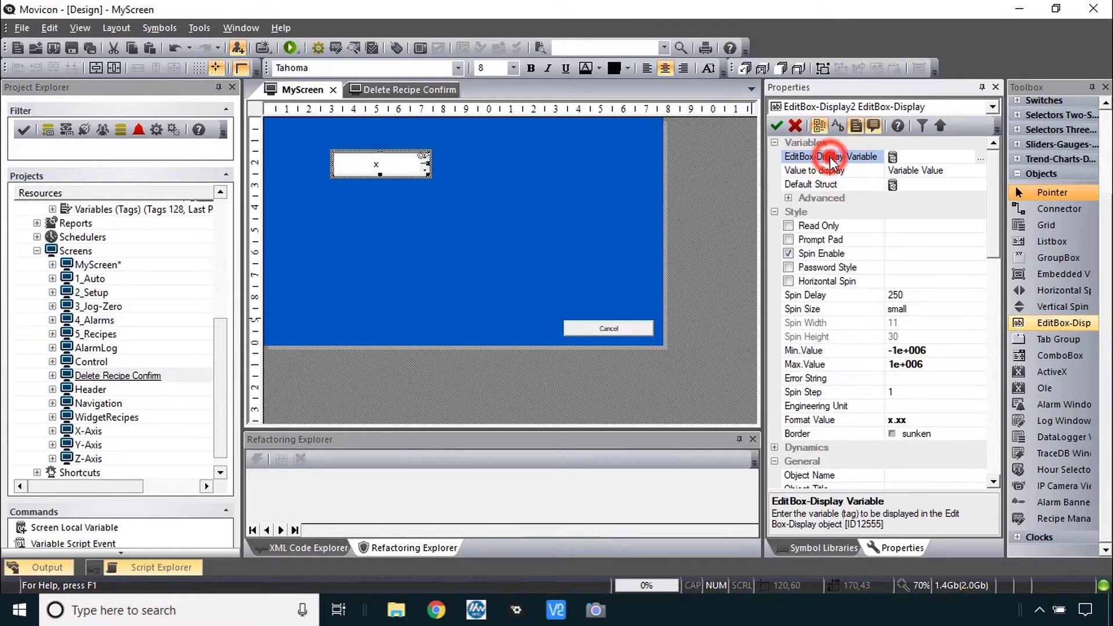
{"action": "left_click", "coordinate": [410, 200]}
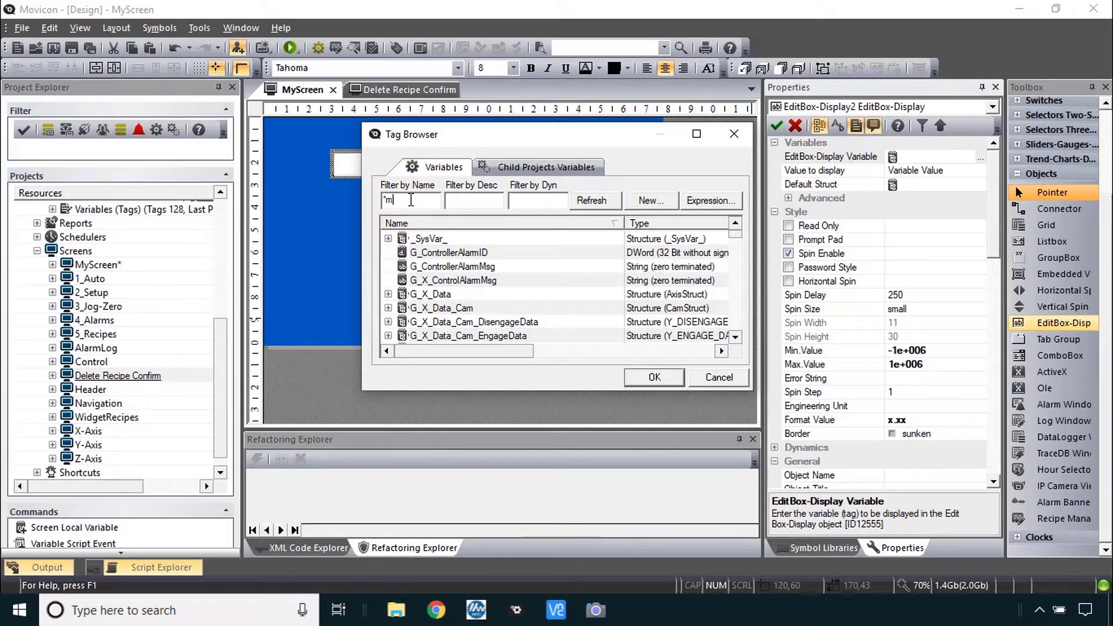
{"action": "type", "text": "*my*"}
{"action": "key", "text": "Return"}
{"action": "left_click", "coordinate": [388, 238]}
{"action": "left_click", "coordinate": [448, 280]}
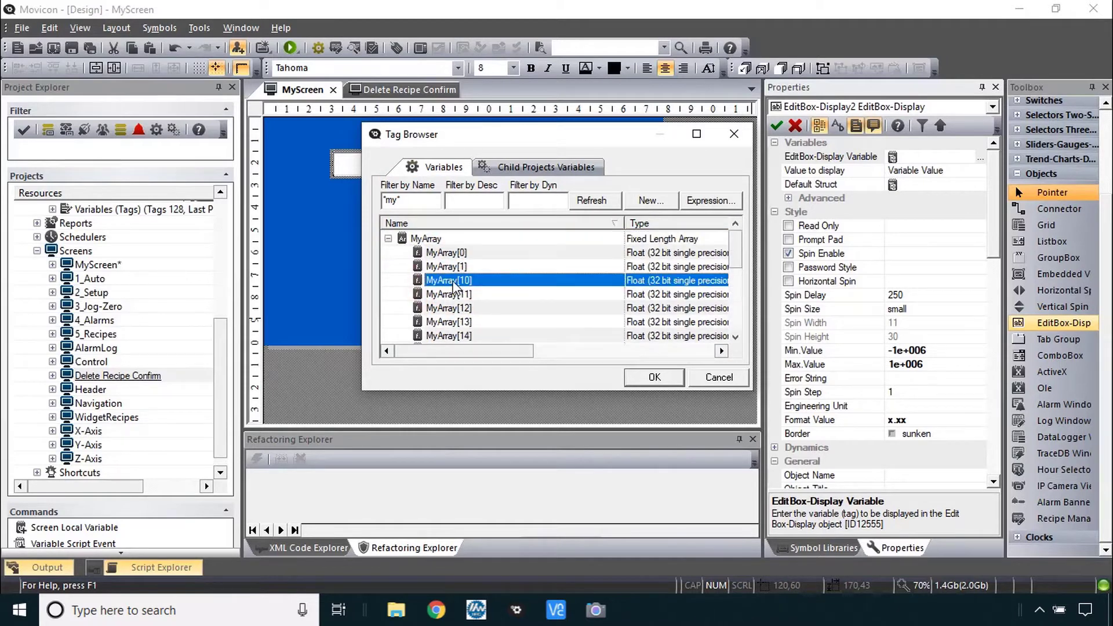
{"action": "left_click", "coordinate": [653, 377]}
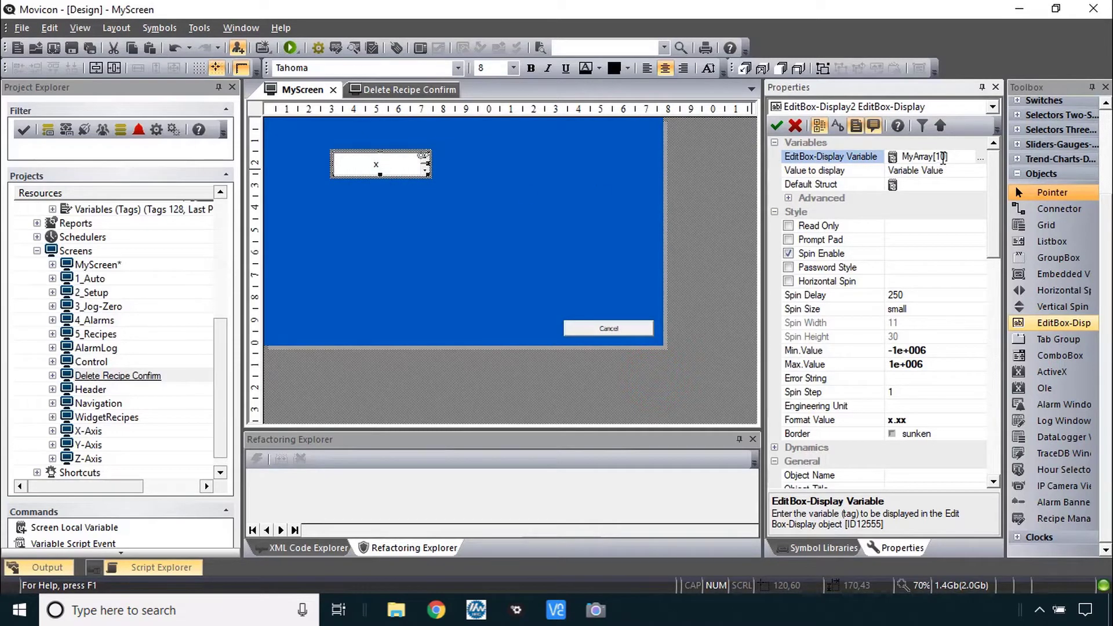
Step: Replace the index in the edit box's display variable with n so that it reads MyArray[n]
{"action": "left_click", "coordinate": [948, 157]}
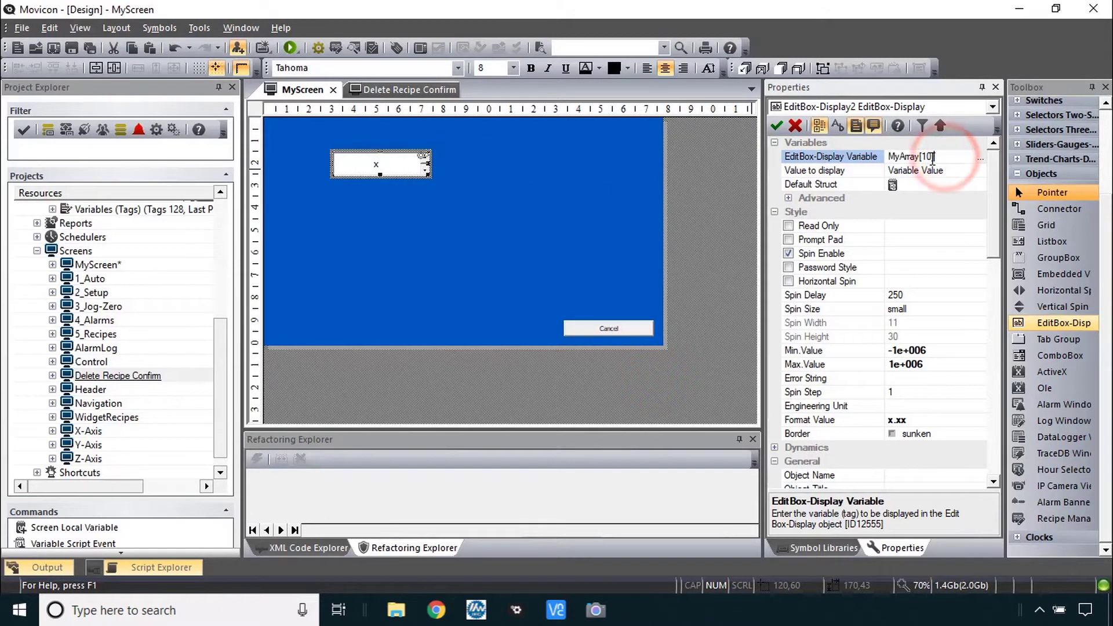
{"action": "left_click_drag", "start_coordinate": [933, 157], "coordinate": [920, 156]}
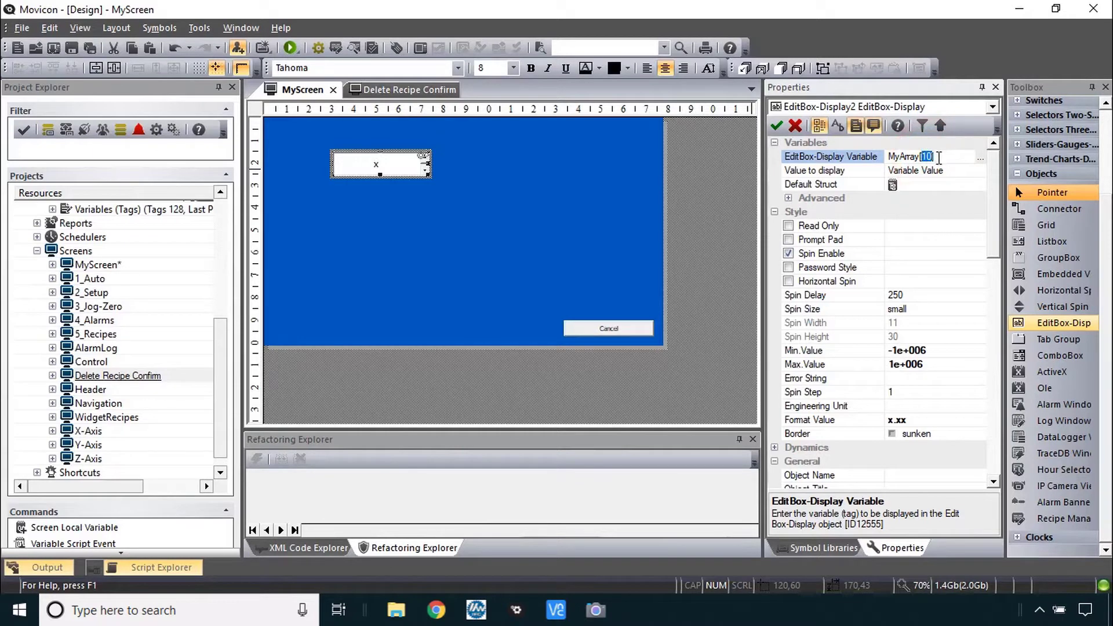
{"action": "key", "text": "BackSpace"}
{"action": "type", "text": "n]"}
Step: Create a new variable named n from the tag browser and assign it to the edit box
{"action": "left_click", "coordinate": [979, 159]}
{"action": "left_click", "coordinate": [647, 200]}
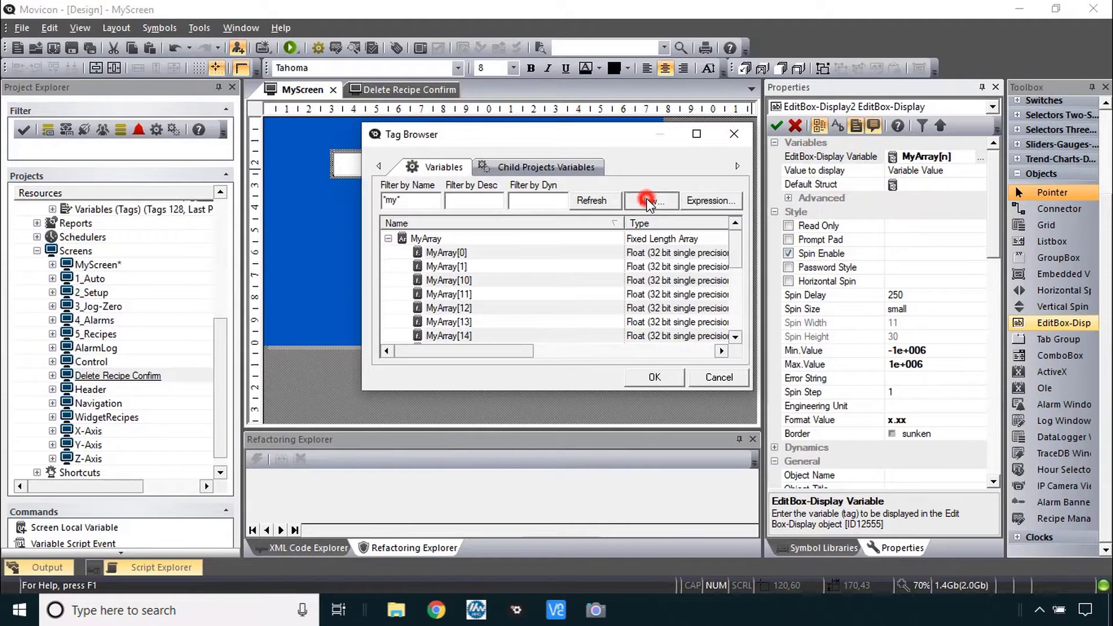
{"action": "type", "text": "n"}
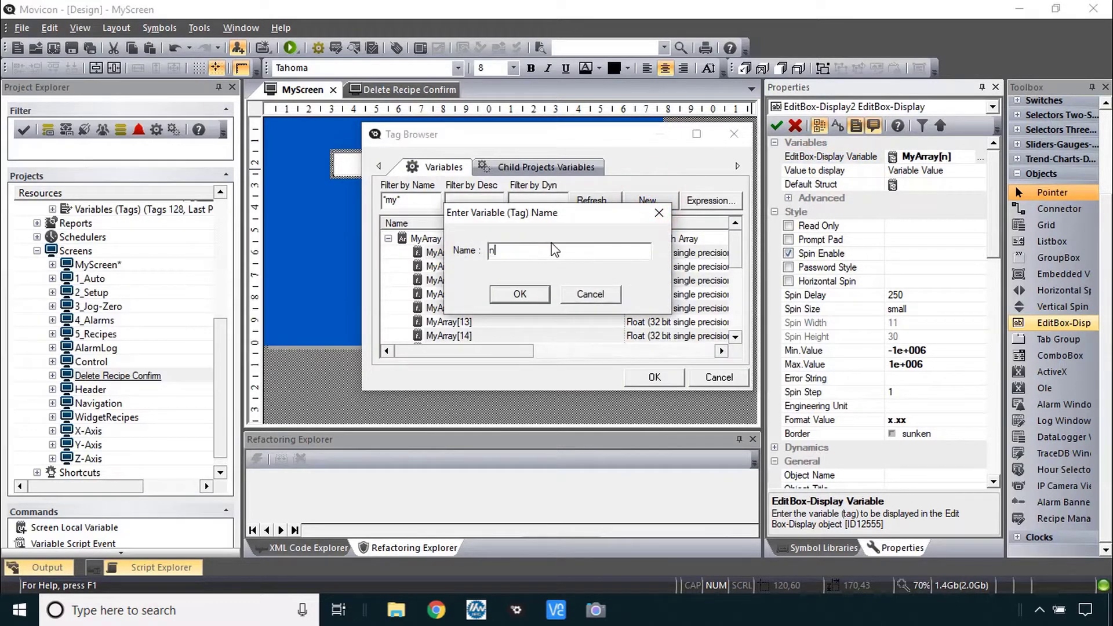
{"action": "key", "text": "Return"}
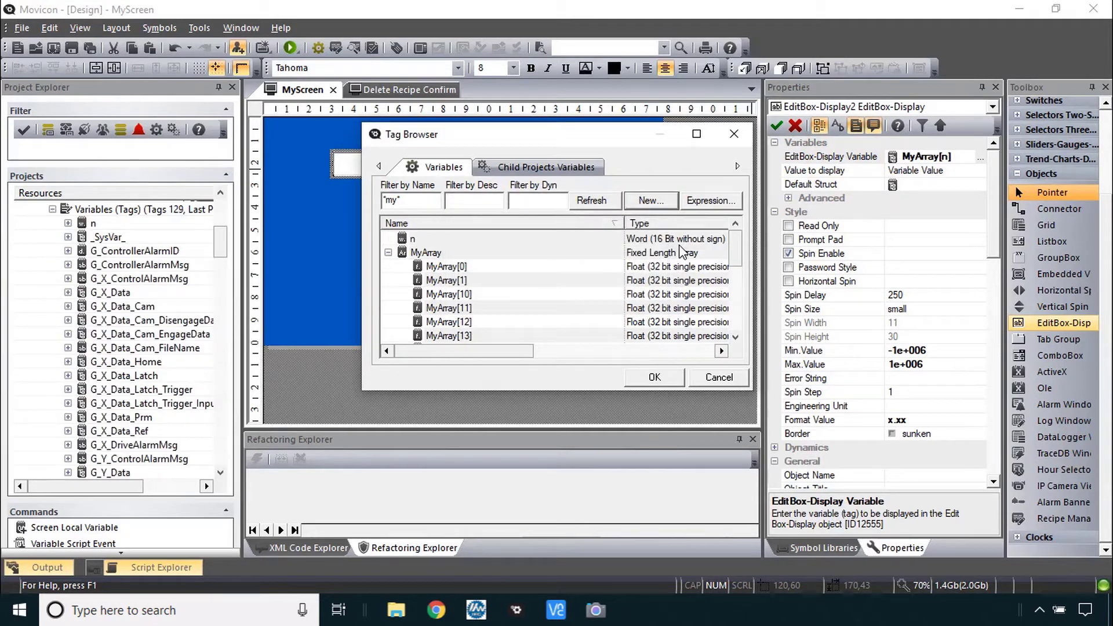
{"action": "left_click", "coordinate": [654, 377]}
Step: Duplicate the edit box directly above the original, at about 100,50, and set the copy's value format to x
{"action": "key", "text": "ctrl+d"}
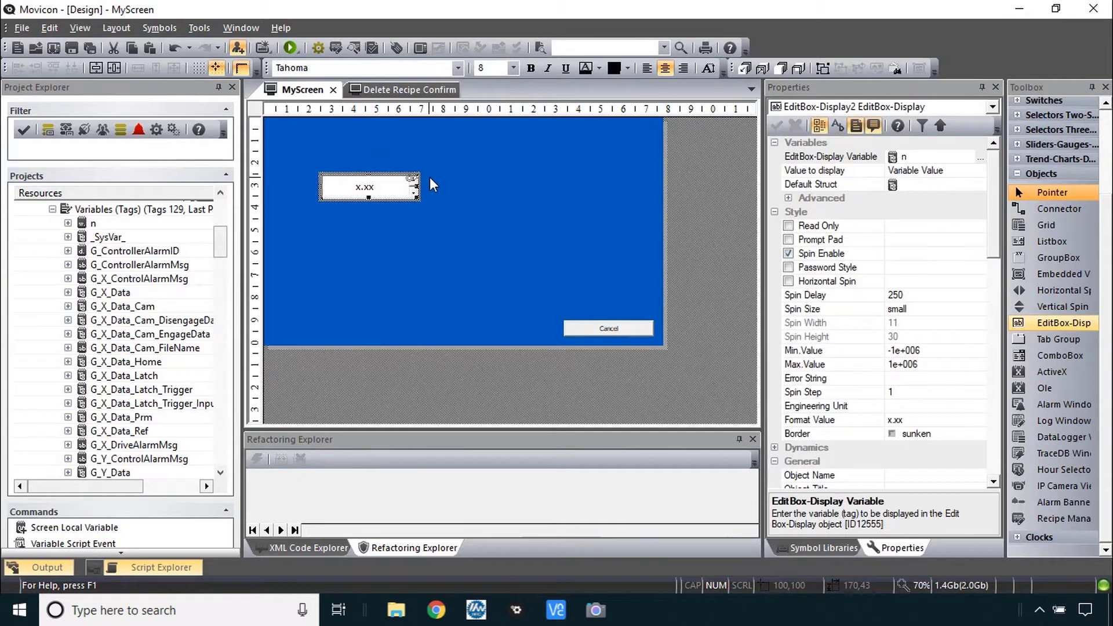
{"action": "left_click_drag", "start_coordinate": [405, 197], "coordinate": [402, 165]}
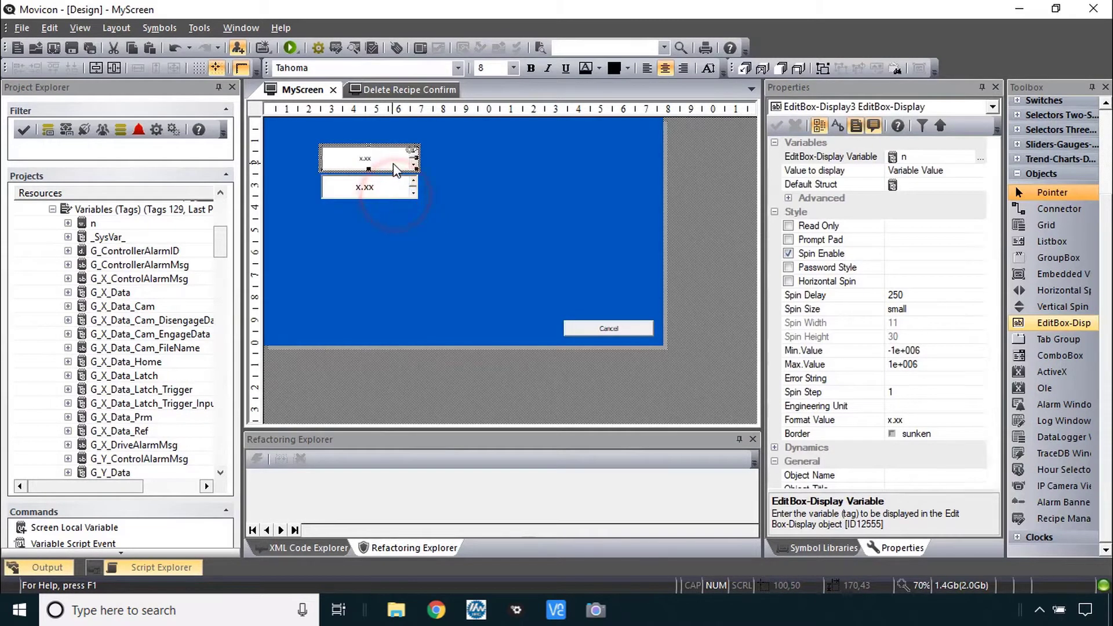
{"action": "left_click", "coordinate": [882, 422]}
{"action": "type", "text": "x"}
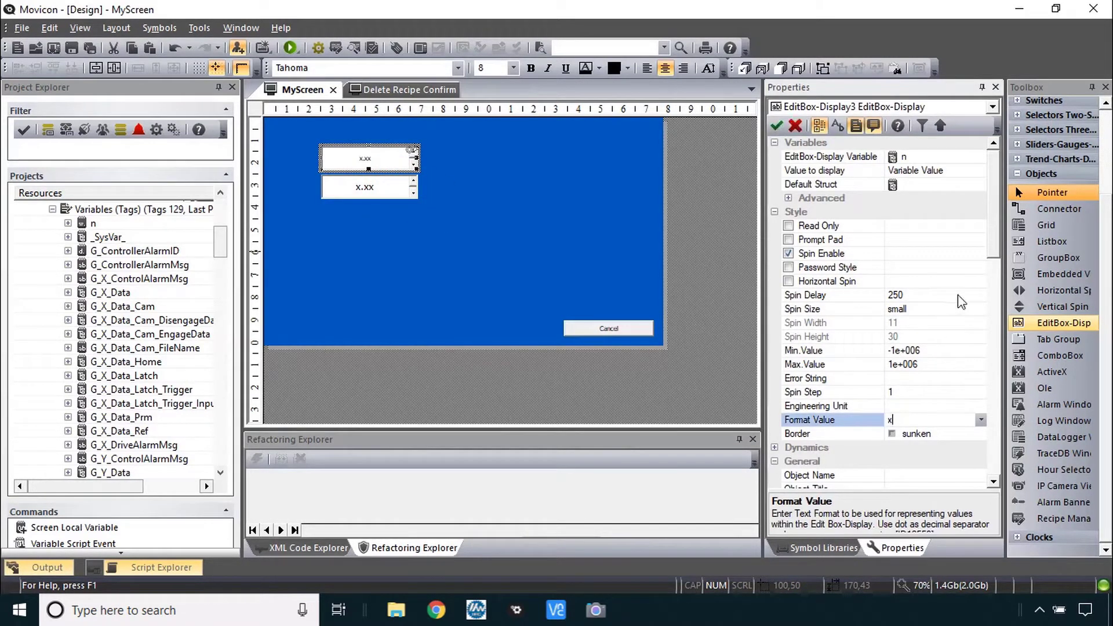
{"action": "left_click", "coordinate": [512, 165]}
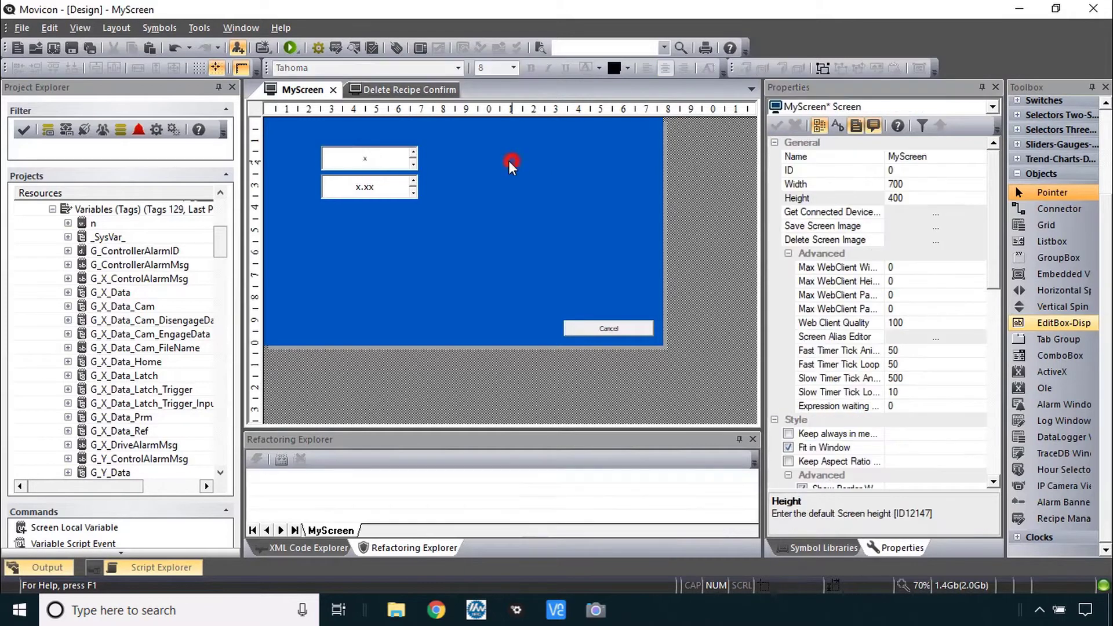
{"action": "left_click", "coordinate": [406, 165]}
{"action": "left_click", "coordinate": [921, 156]}
Step: Assign the lower edit box to a MyArray element and change its index to n, giving MyArray[n]
{"action": "left_click", "coordinate": [388, 189]}
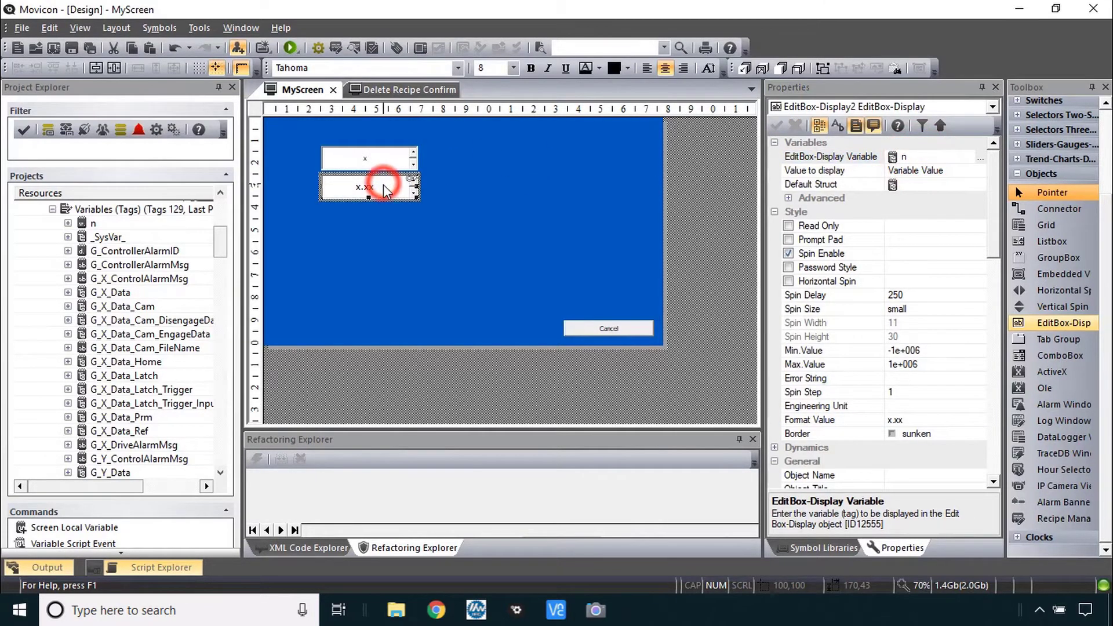
{"action": "left_click", "coordinate": [926, 158]}
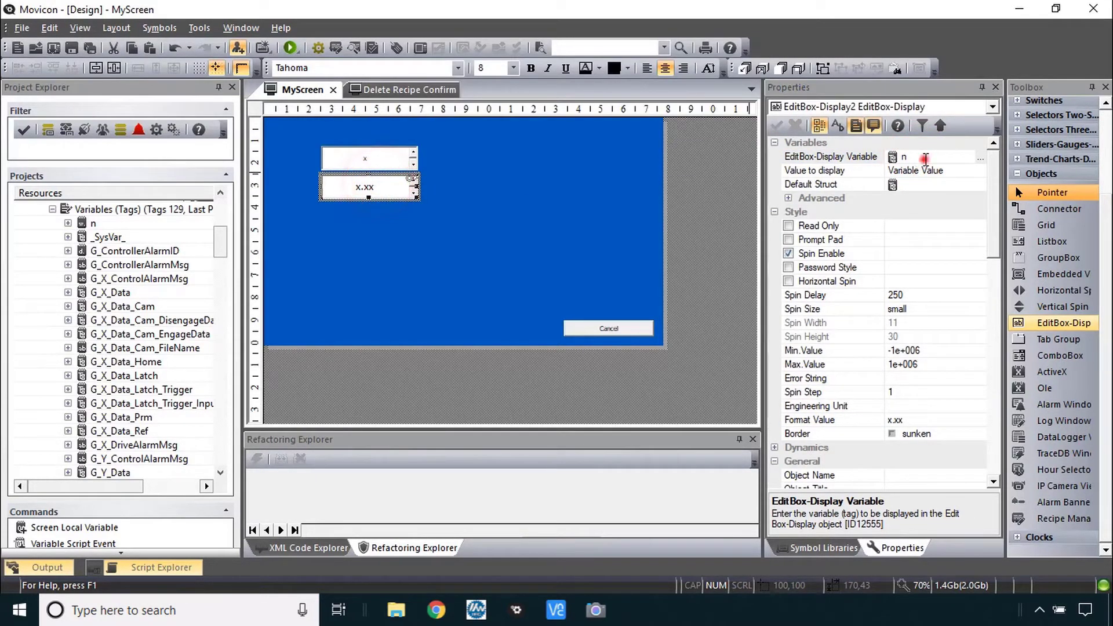
{"action": "left_click", "coordinate": [980, 157]}
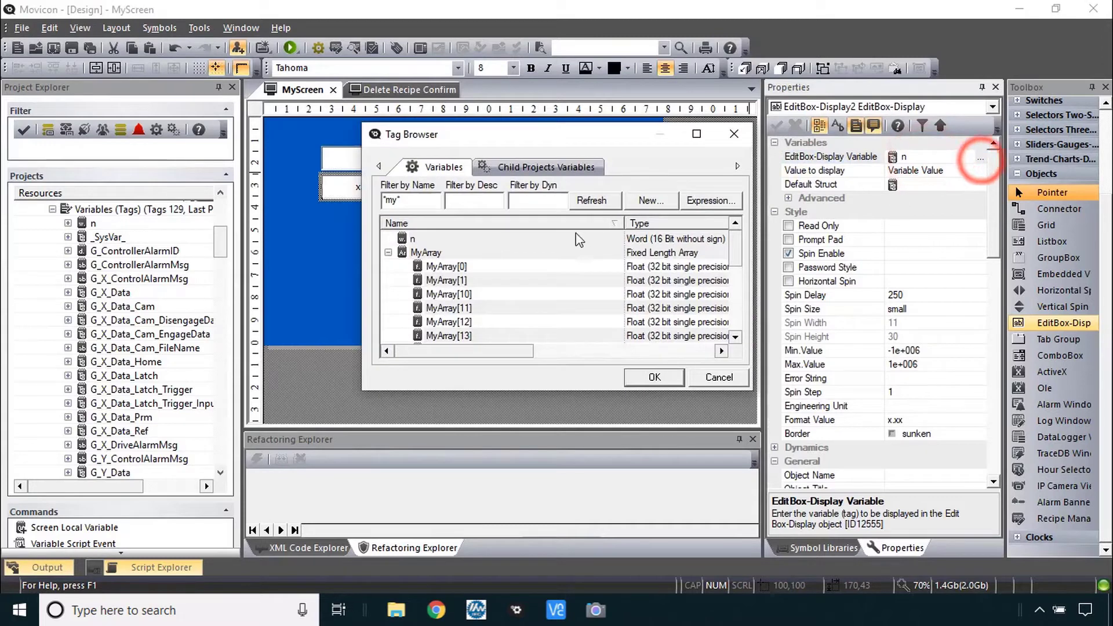
{"action": "double_click", "coordinate": [442, 266]}
{"action": "left_click", "coordinate": [945, 155]}
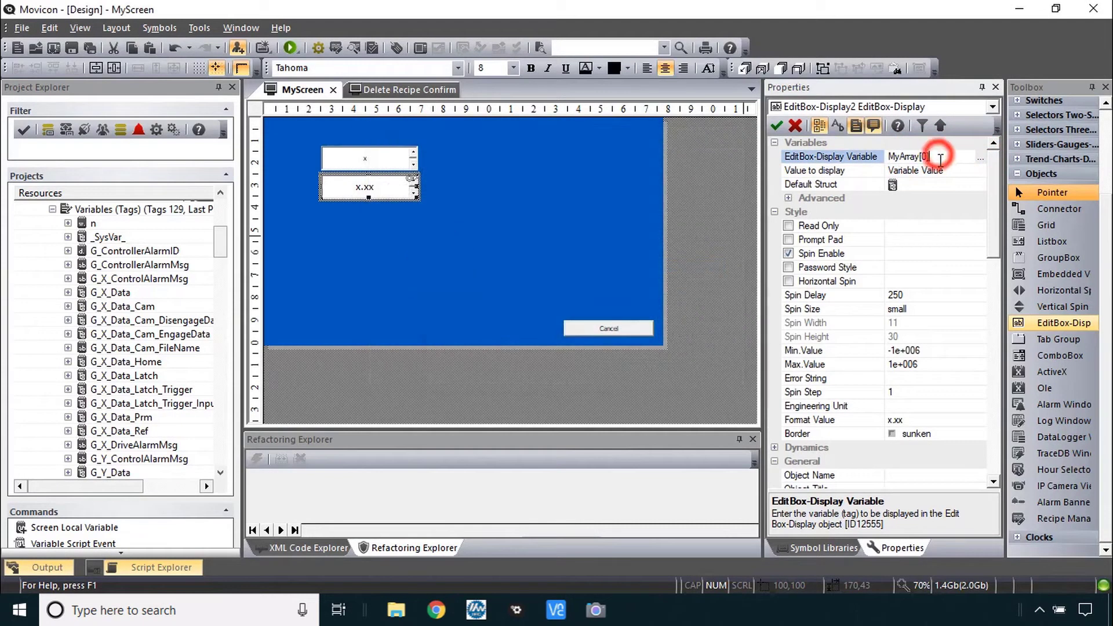
{"action": "key", "text": "Left"}
{"action": "key", "text": "BackSpace"}
{"action": "type", "text": "n"}
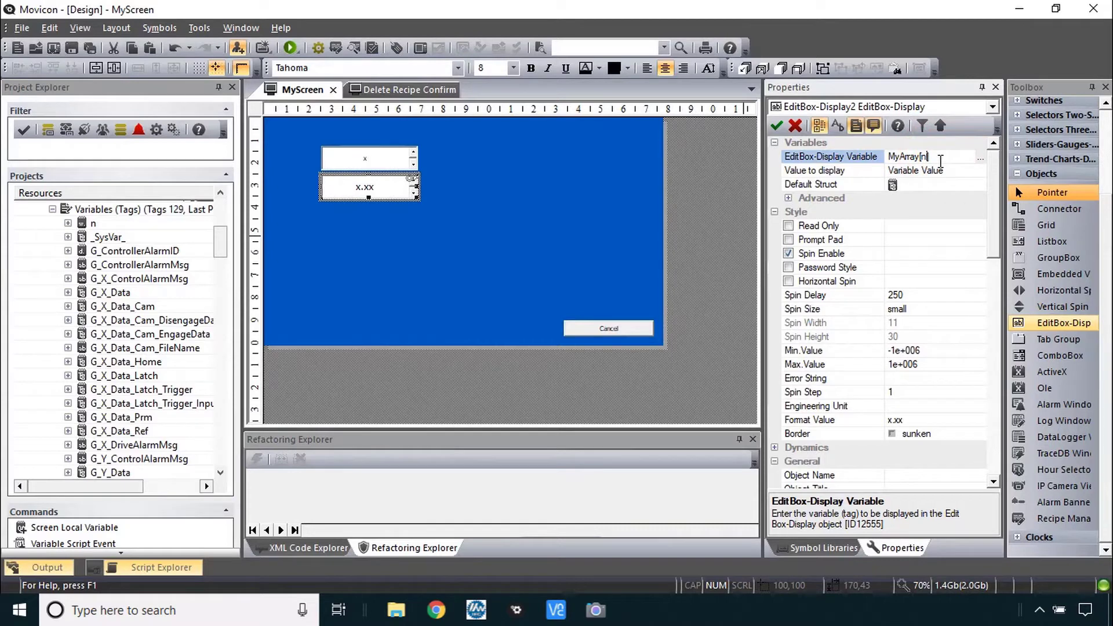
{"action": "key", "text": "Return"}
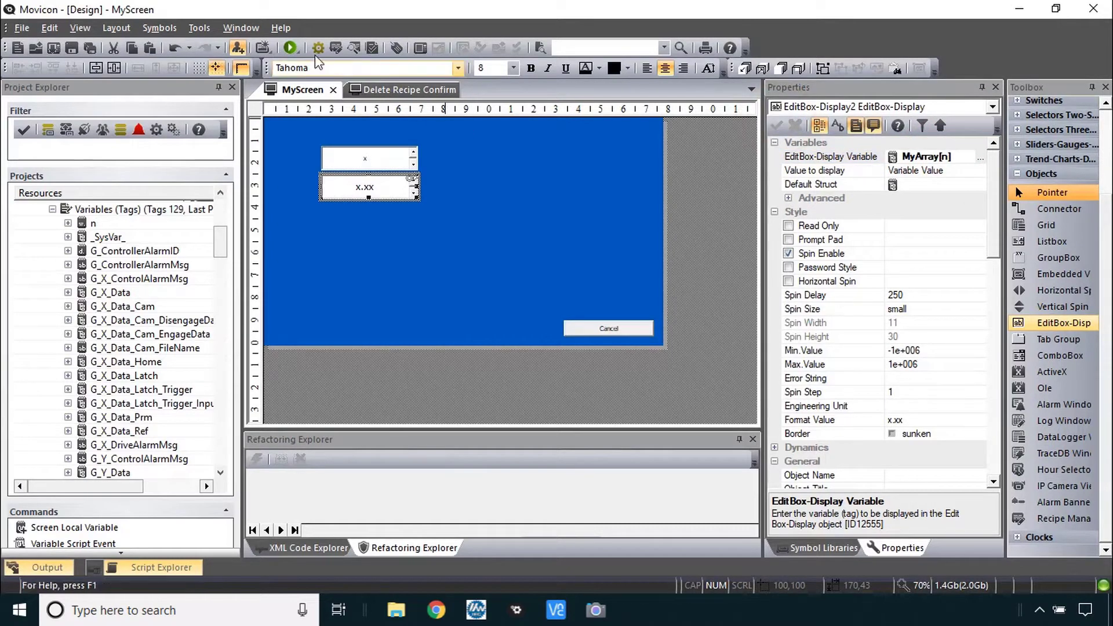
Step: Test-run the project and disable the password manager in the Users And User Groups settings
{"action": "left_click", "coordinate": [293, 50]}
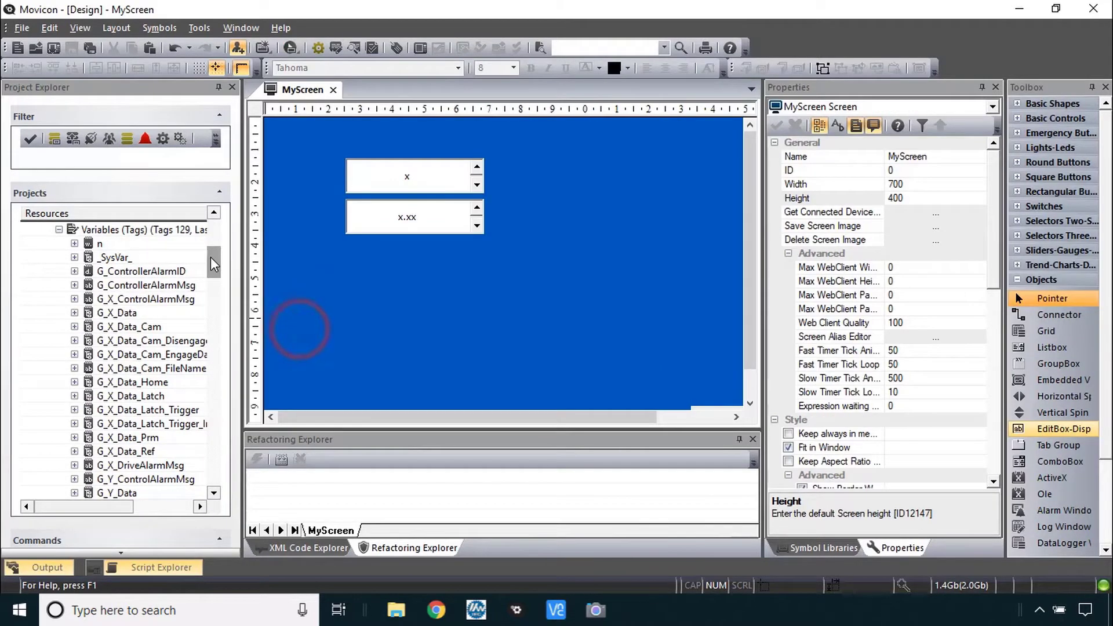
{"action": "left_click_drag", "start_coordinate": [211, 260], "coordinate": [208, 487]}
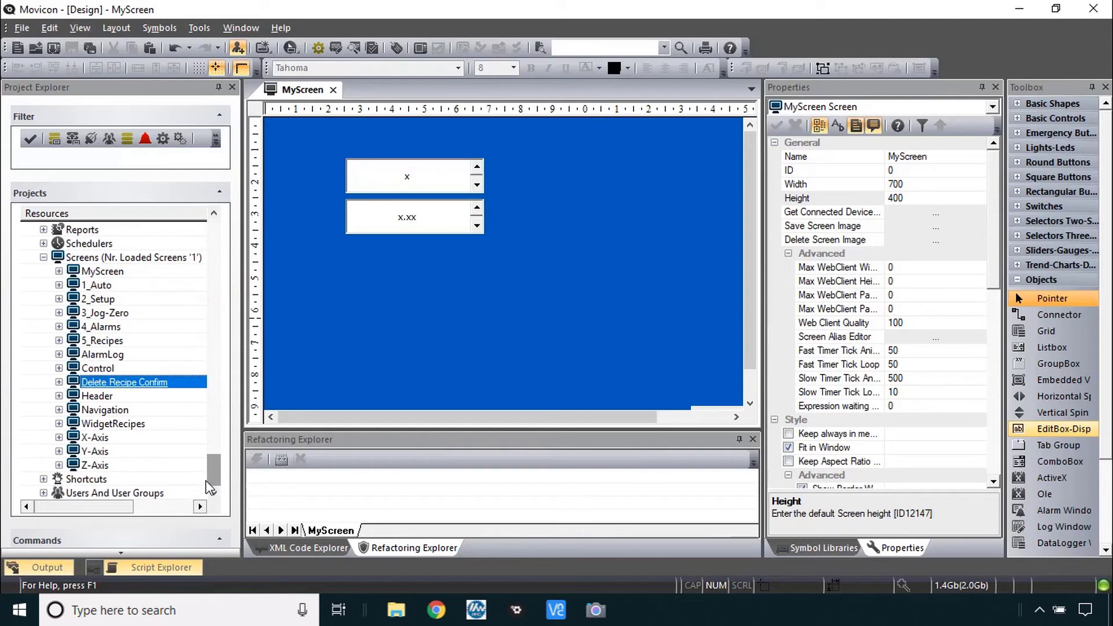
{"action": "left_click", "coordinate": [88, 494]}
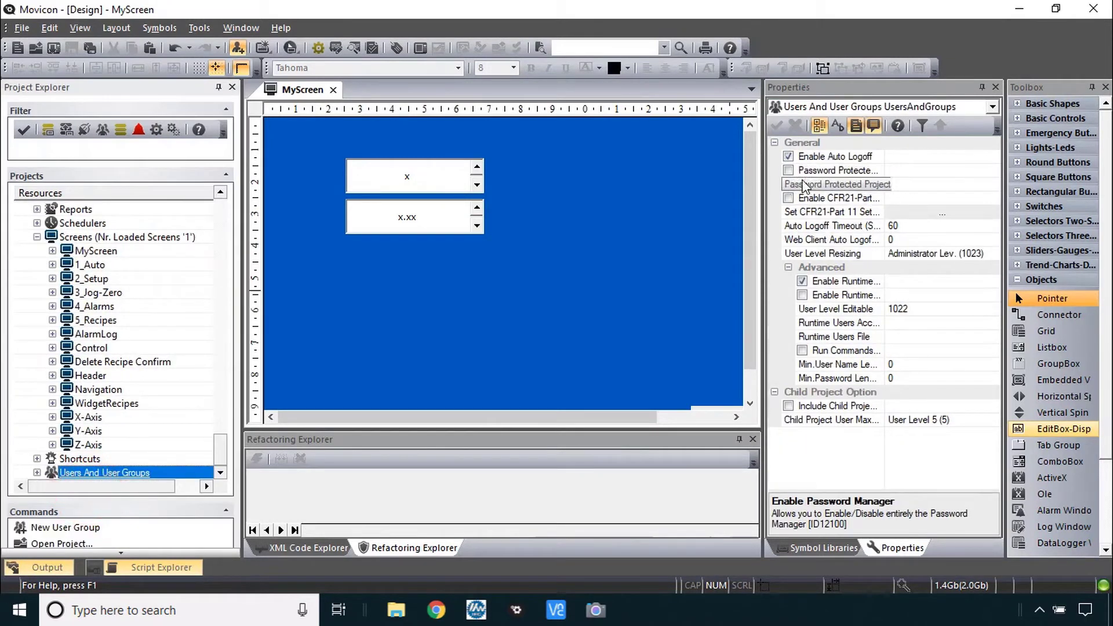
{"action": "left_click", "coordinate": [790, 184]}
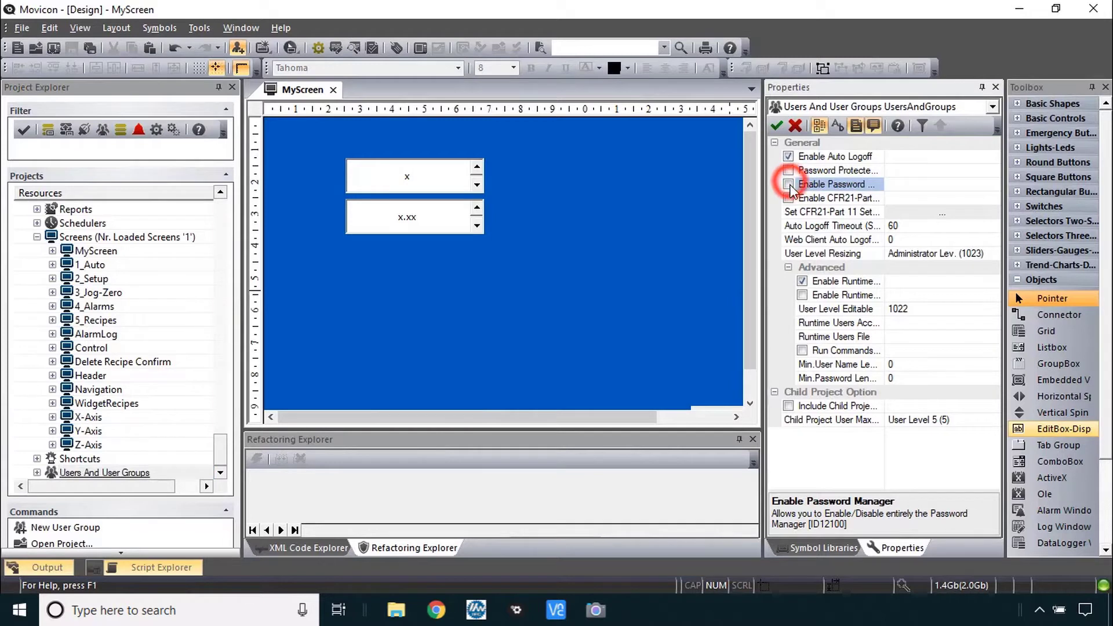
Step: Run the project again, saving the changes to trainingproject01.movprj
{"action": "left_click", "coordinate": [291, 48]}
{"action": "left_click", "coordinate": [292, 93]}
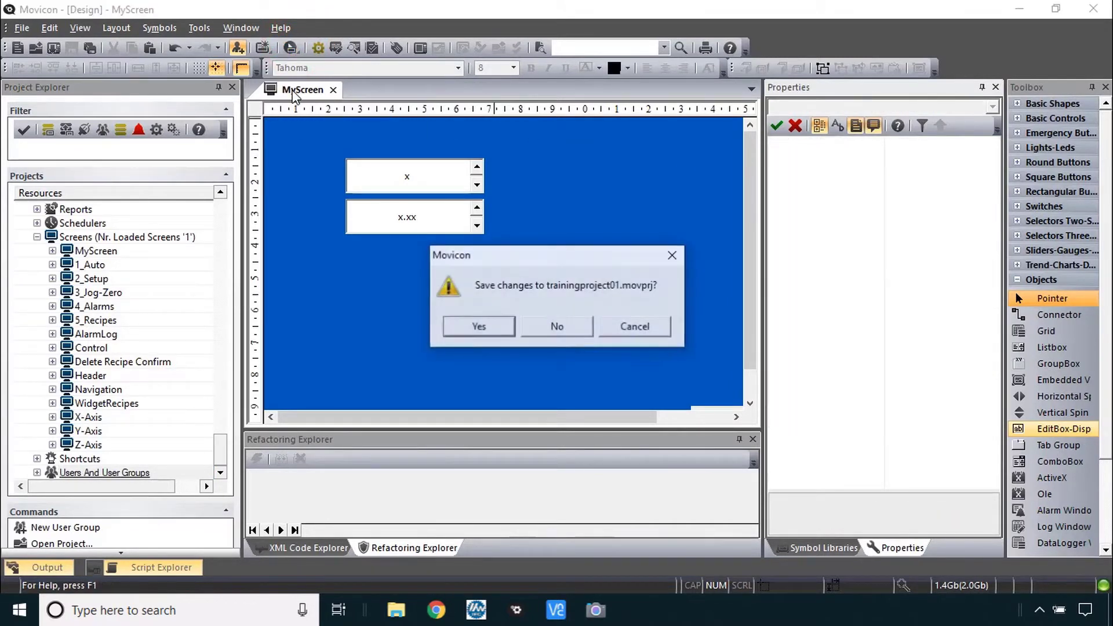
{"action": "left_click", "coordinate": [477, 325]}
Step: Enter 1.23 as the array value for index 0 on the running screen
{"action": "left_click", "coordinate": [217, 203]}
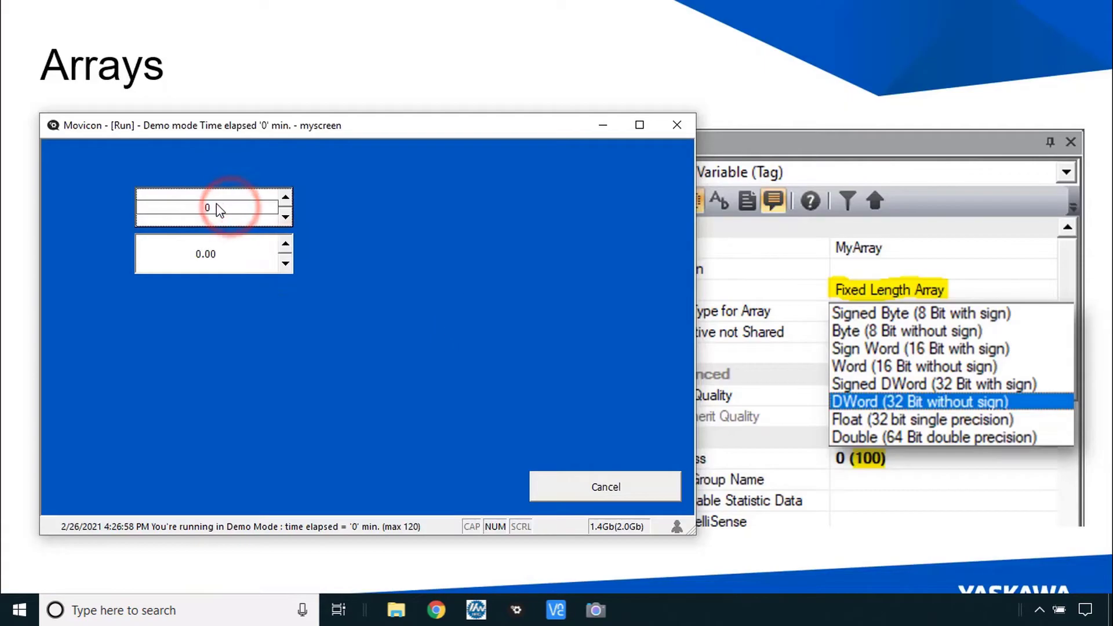
{"action": "left_click", "coordinate": [223, 255]}
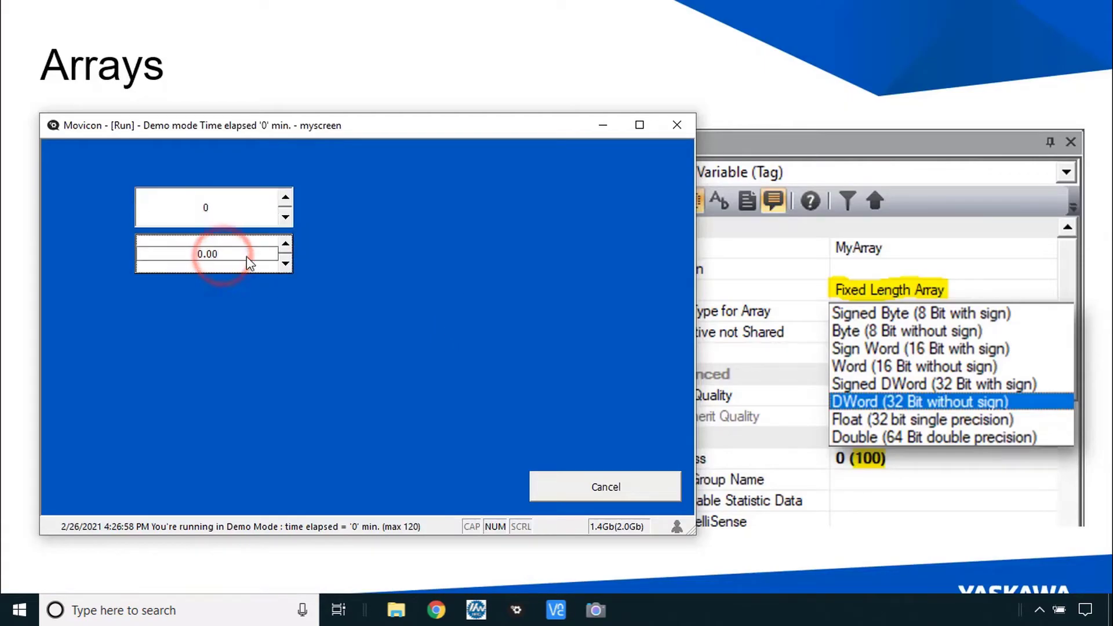
{"action": "left_click_drag", "start_coordinate": [224, 255], "coordinate": [179, 258]}
{"action": "type", "text": "1.23"}
{"action": "left_click", "coordinate": [225, 254]}
Step: Set the array index to 1 with the spin control and enter 4.56 as its value
{"action": "left_click", "coordinate": [285, 197]}
{"action": "left_click", "coordinate": [286, 198]}
{"action": "left_click", "coordinate": [282, 217]}
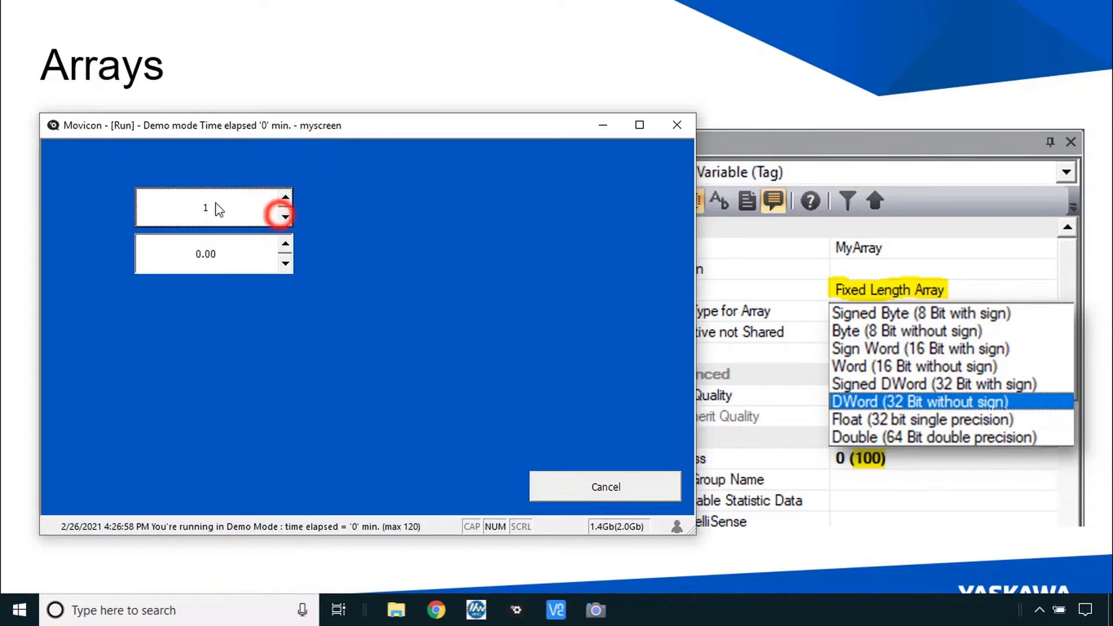
{"action": "left_click", "coordinate": [227, 254]}
{"action": "left_click", "coordinate": [230, 255]}
{"action": "type", "text": "4.56"}
{"action": "key", "text": "Return"}
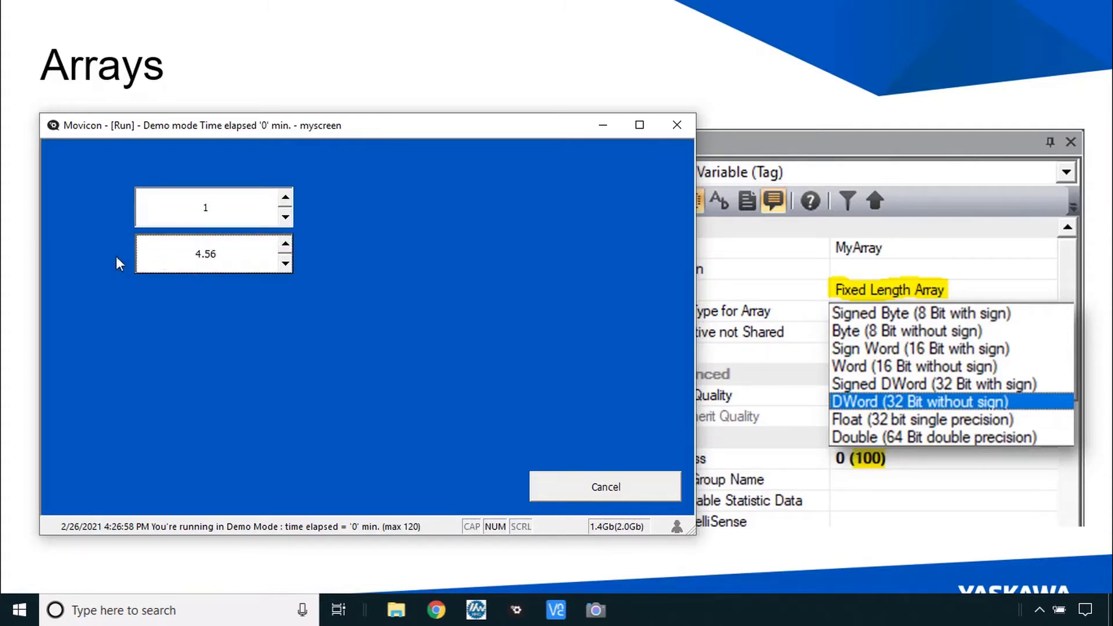
Step: Show the debug toolbar and open the Watch window, placing it beside the running screen
{"action": "key", "text": "ctrl+F8"}
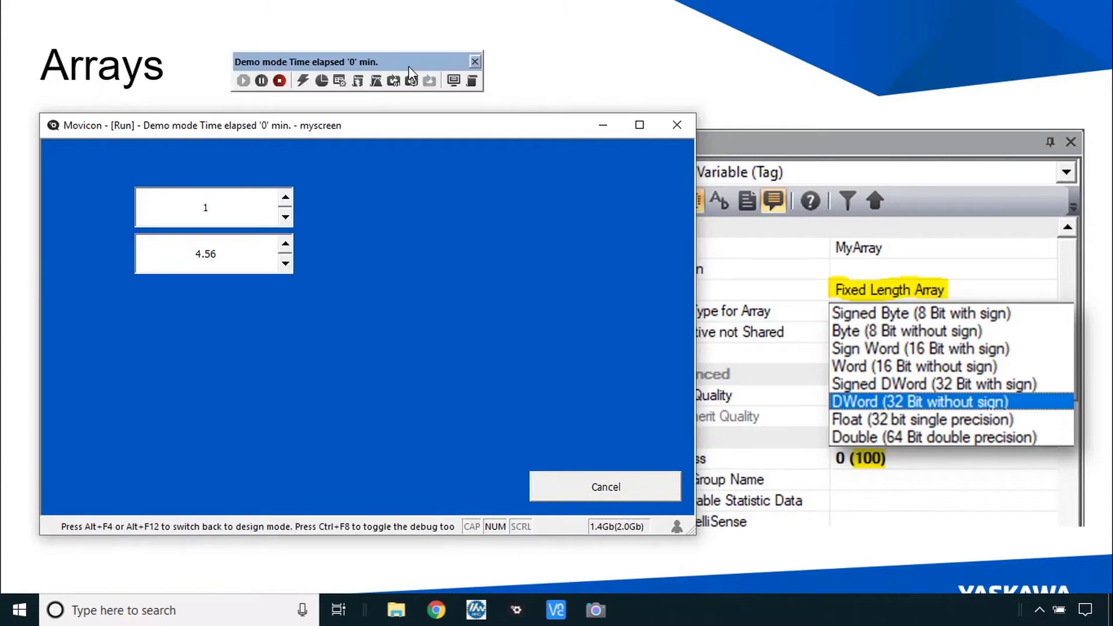
{"action": "left_click", "coordinate": [339, 80]}
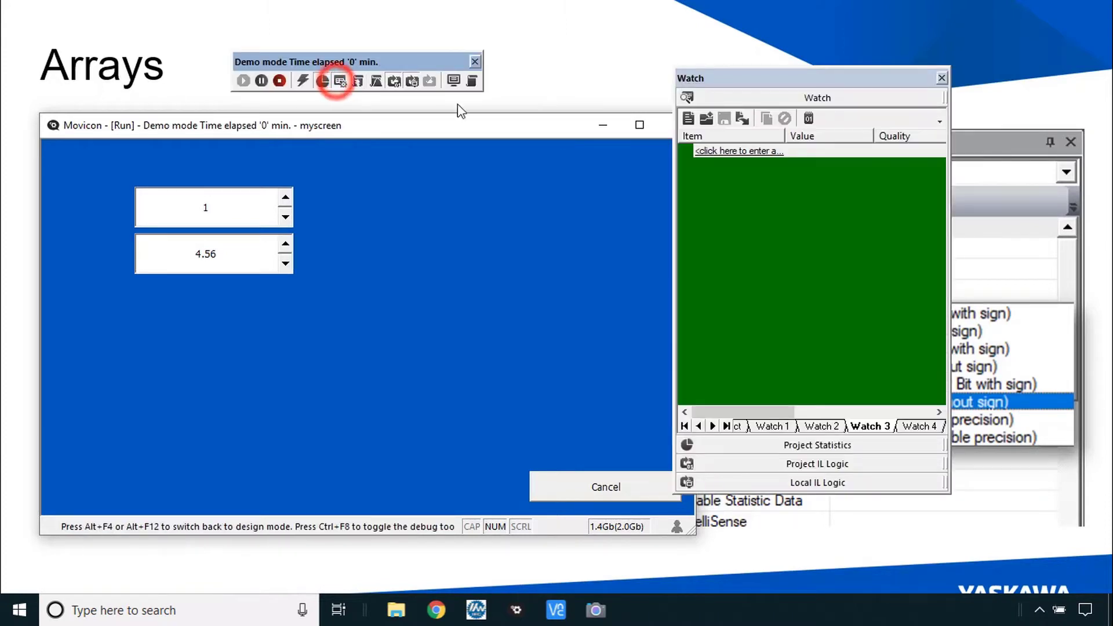
{"action": "left_click_drag", "start_coordinate": [802, 79], "coordinate": [842, 125]}
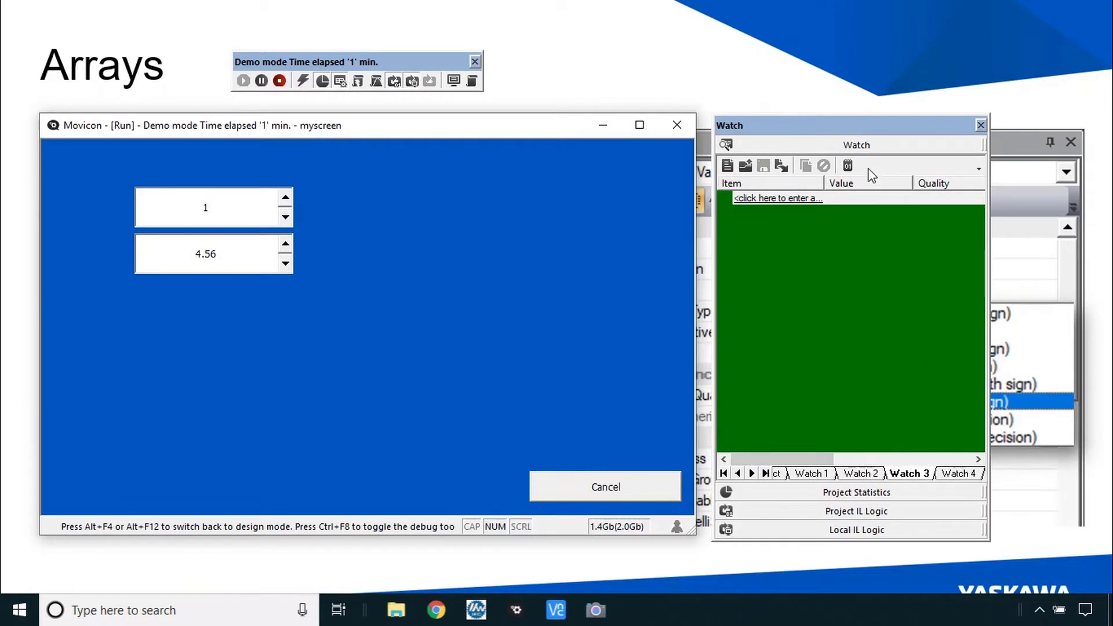
Step: Add the MyArray tag to the Watch list, filtering the tag browser by "my", and inspect elements 0 and 1
{"action": "left_click", "coordinate": [848, 166]}
{"action": "left_click", "coordinate": [592, 200]}
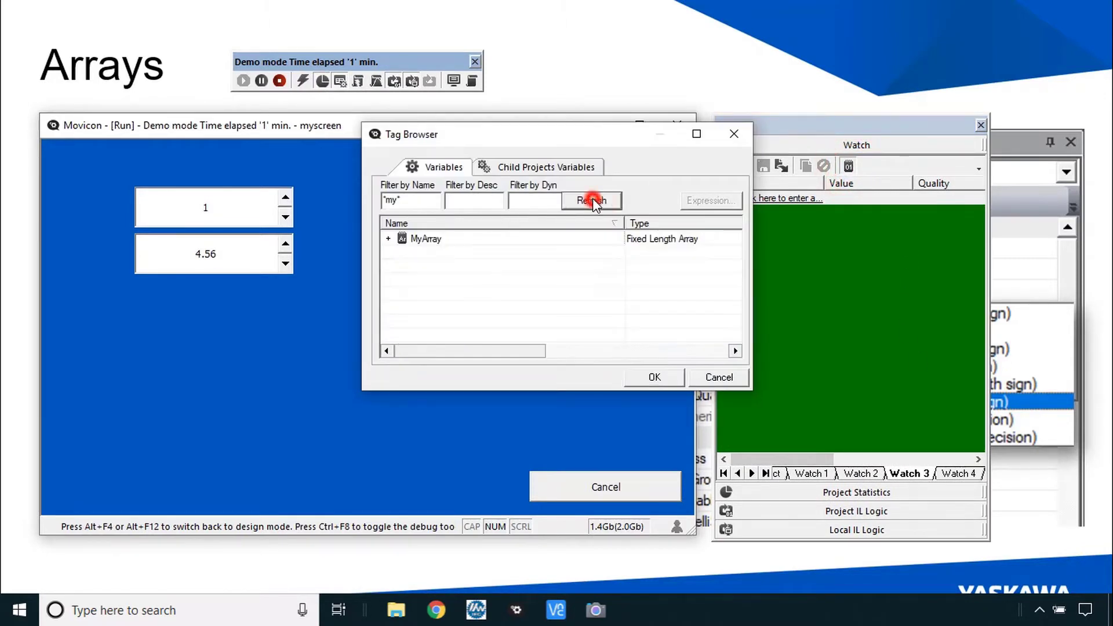
{"action": "left_click", "coordinate": [425, 238]}
{"action": "left_click", "coordinate": [654, 377]}
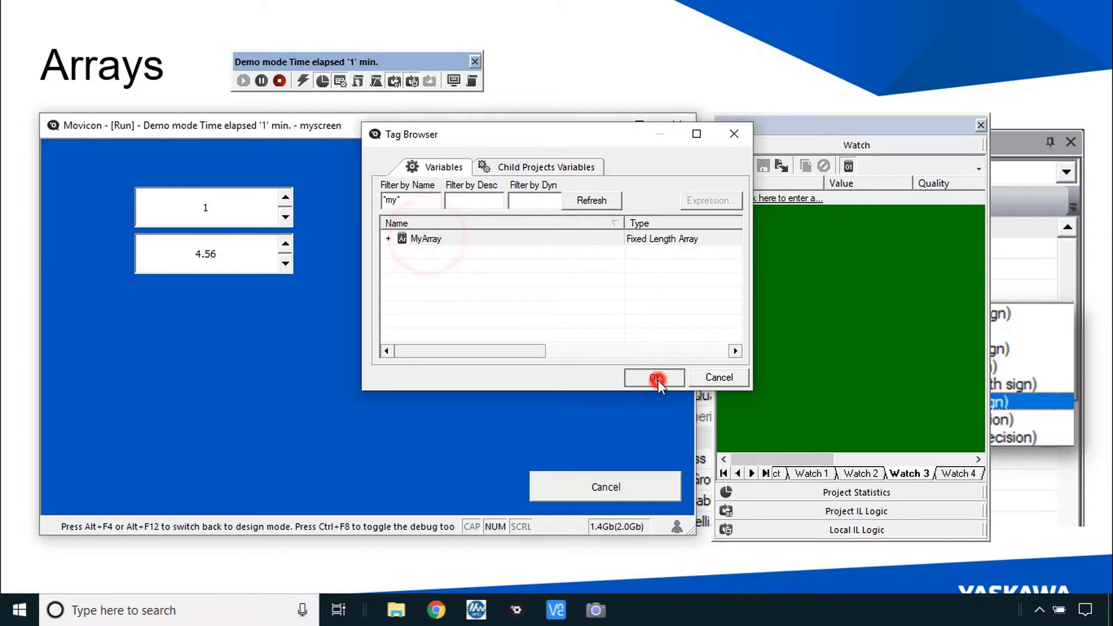
{"action": "left_click", "coordinate": [799, 191]}
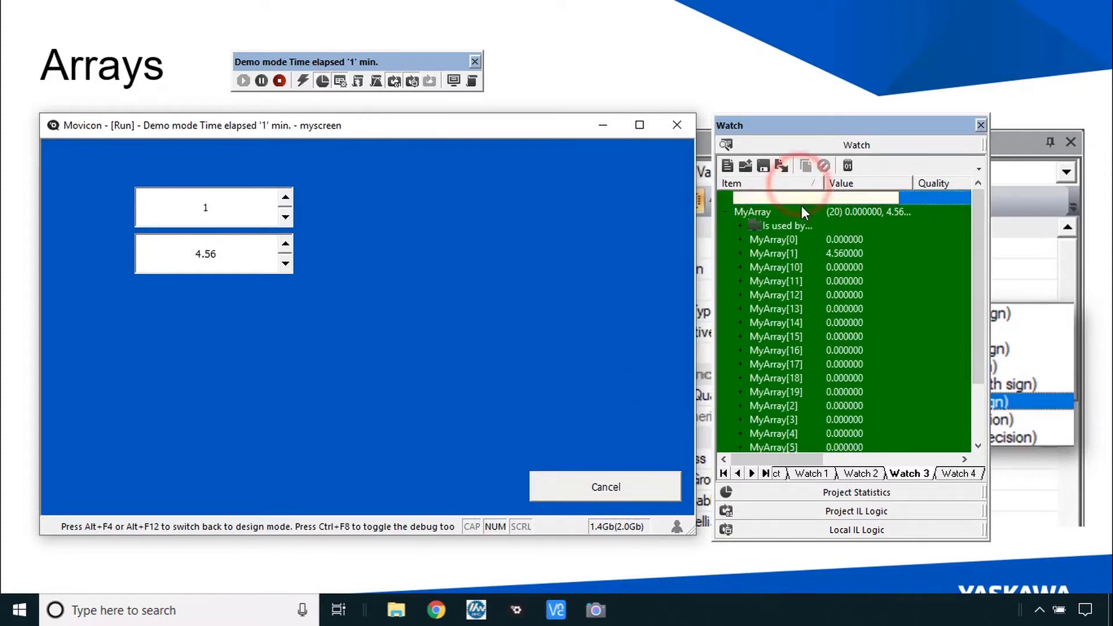
{"action": "left_click", "coordinate": [790, 240]}
{"action": "left_click", "coordinate": [792, 251]}
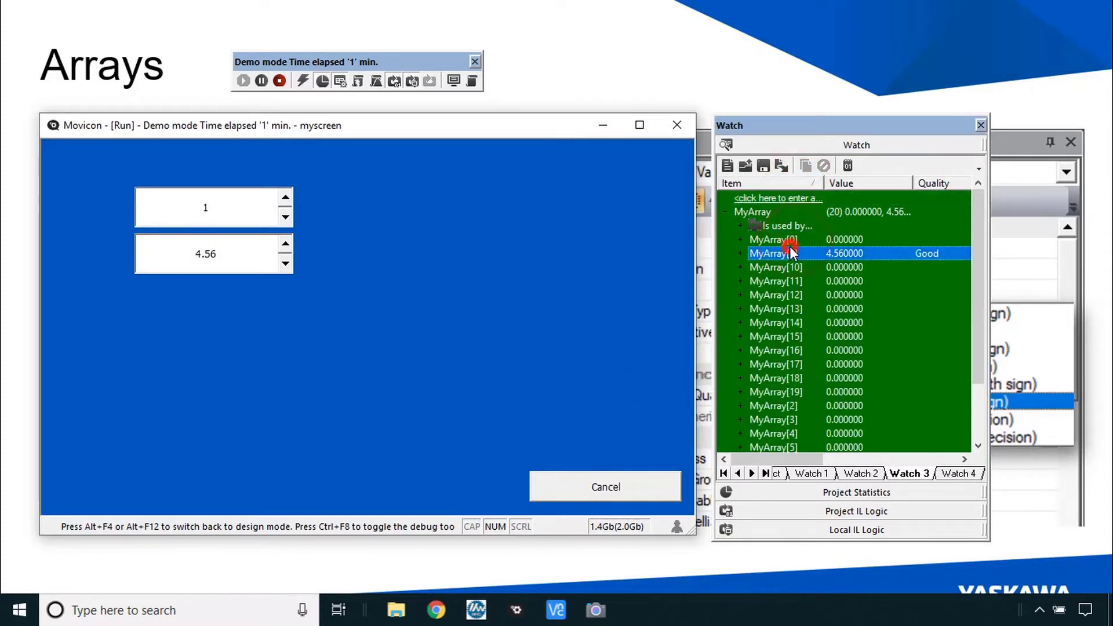
Step: Set the array index to 0 on the running screen, enter 1.23 as its value, and step the index back to 1
{"action": "left_click", "coordinate": [282, 218]}
{"action": "left_click", "coordinate": [229, 255]}
{"action": "double_click", "coordinate": [220, 254]}
{"action": "type", "text": "1.23"}
{"action": "key", "text": "Return"}
{"action": "left_click", "coordinate": [285, 197]}
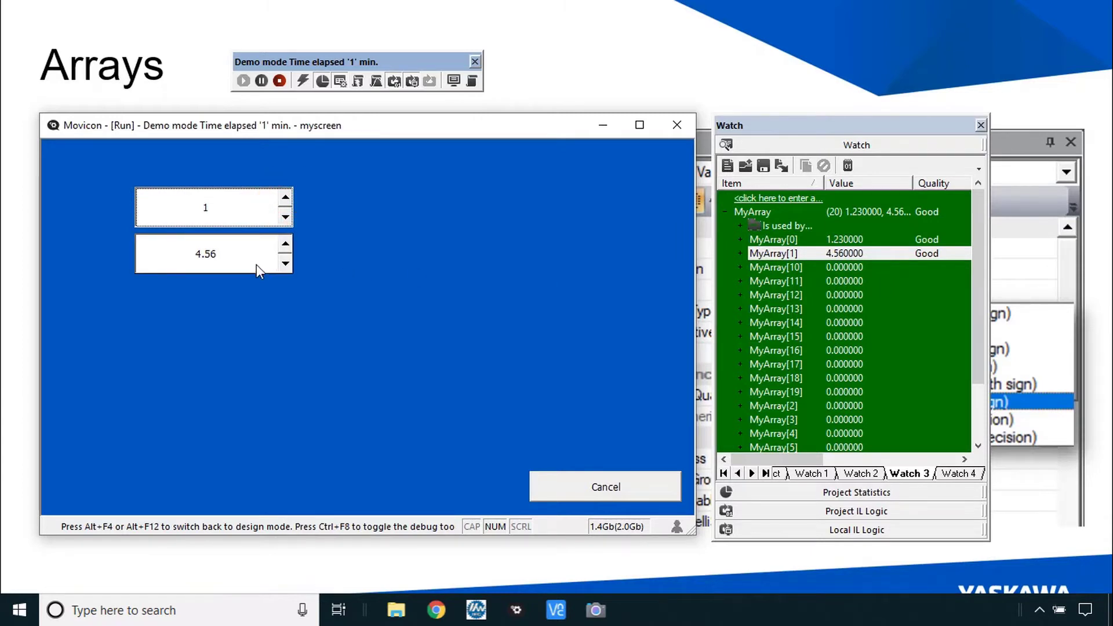
Step: Enter 0 directly as the array index on the running screen and set that element's value to 7.89
{"action": "left_click", "coordinate": [221, 213]}
{"action": "type", "text": "0"}
{"action": "left_click", "coordinate": [221, 255]}
{"action": "left_click_drag", "start_coordinate": [221, 255], "coordinate": [182, 256]}
{"action": "type", "text": "7.89"}
{"action": "key", "text": "Return"}
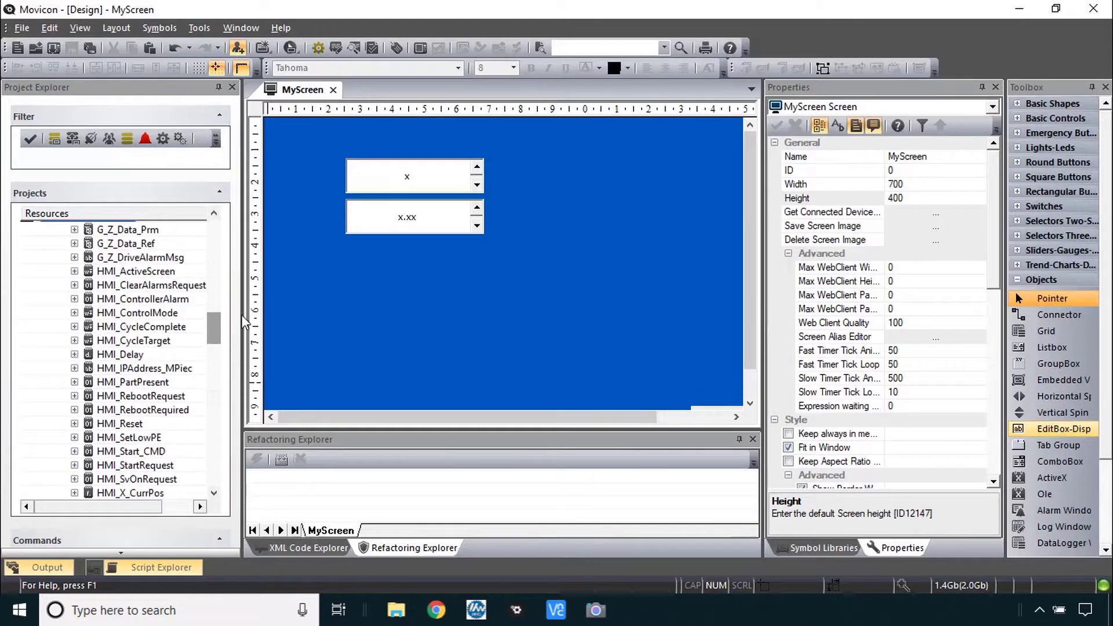
Step: Expand Structure Prototypes under Real Time DB in the design project and look through the existing structures from _SysVar_ to HomeStruct
{"action": "left_click_drag", "start_coordinate": [241, 315], "coordinate": [253, 244]}
{"action": "left_click", "coordinate": [99, 382]}
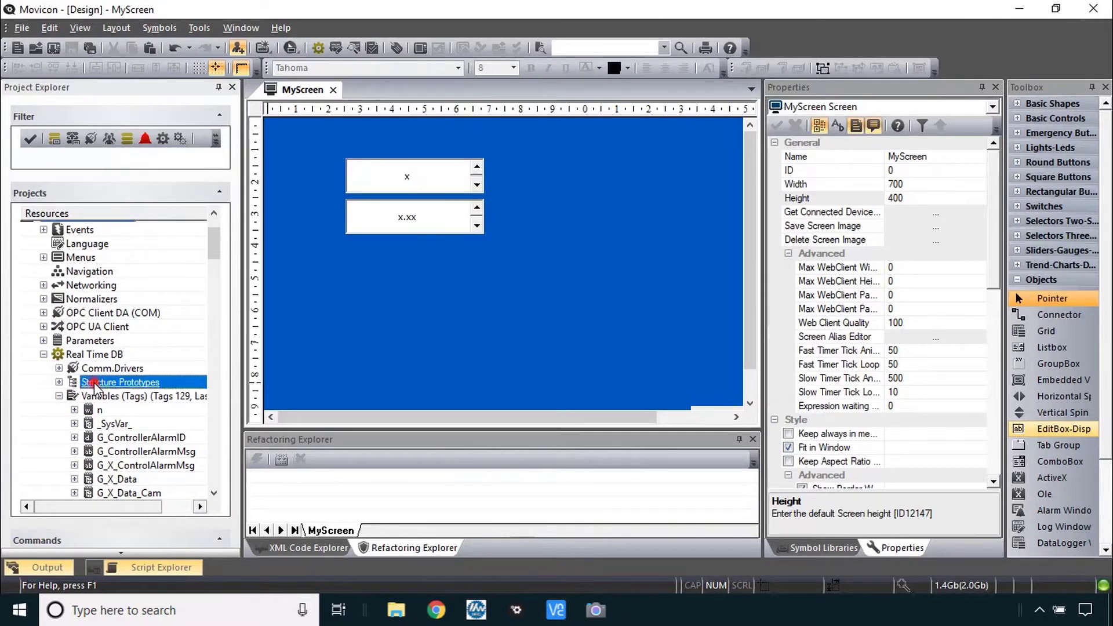
{"action": "left_click", "coordinate": [52, 361]}
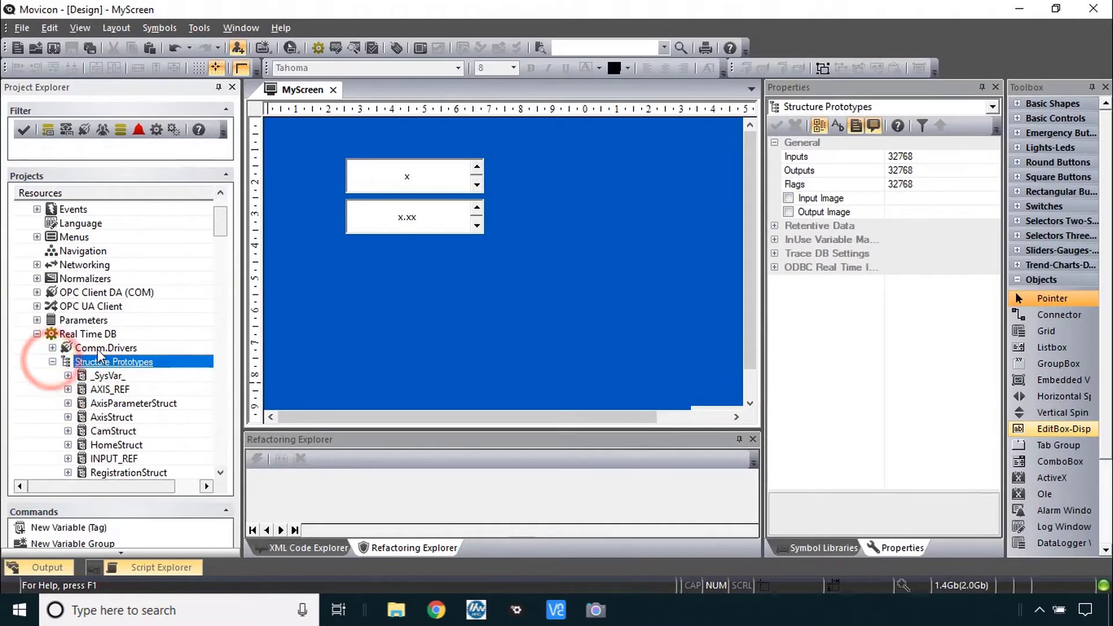
{"action": "scroll", "coordinate": [231, 220], "scroll_direction": "down", "scroll_amount": 2}
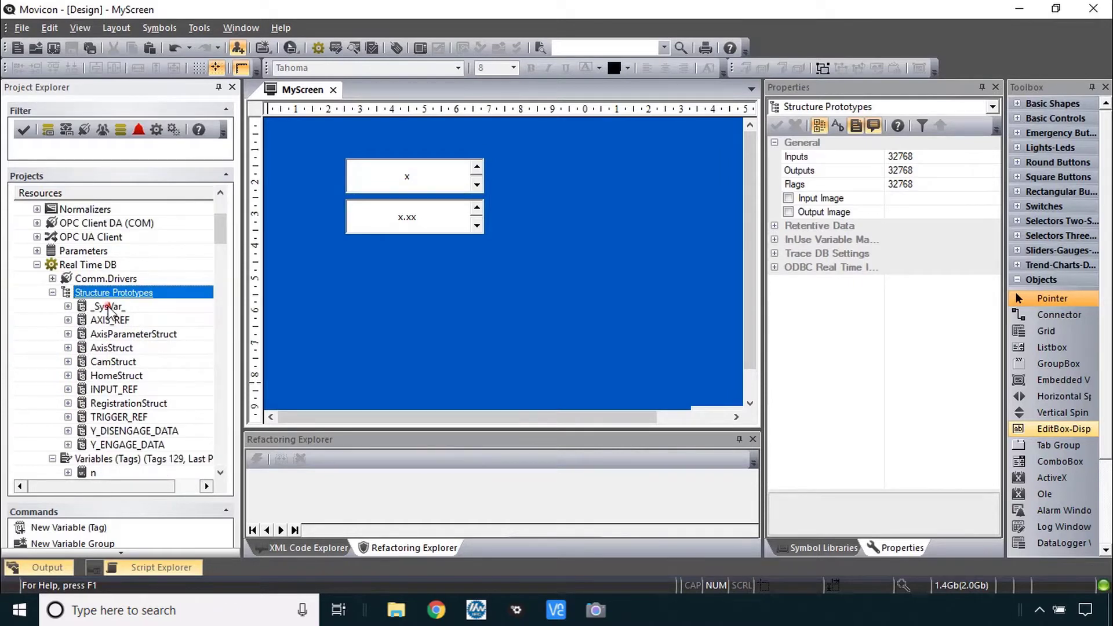
{"action": "left_click", "coordinate": [108, 307]}
{"action": "left_click", "coordinate": [107, 319]}
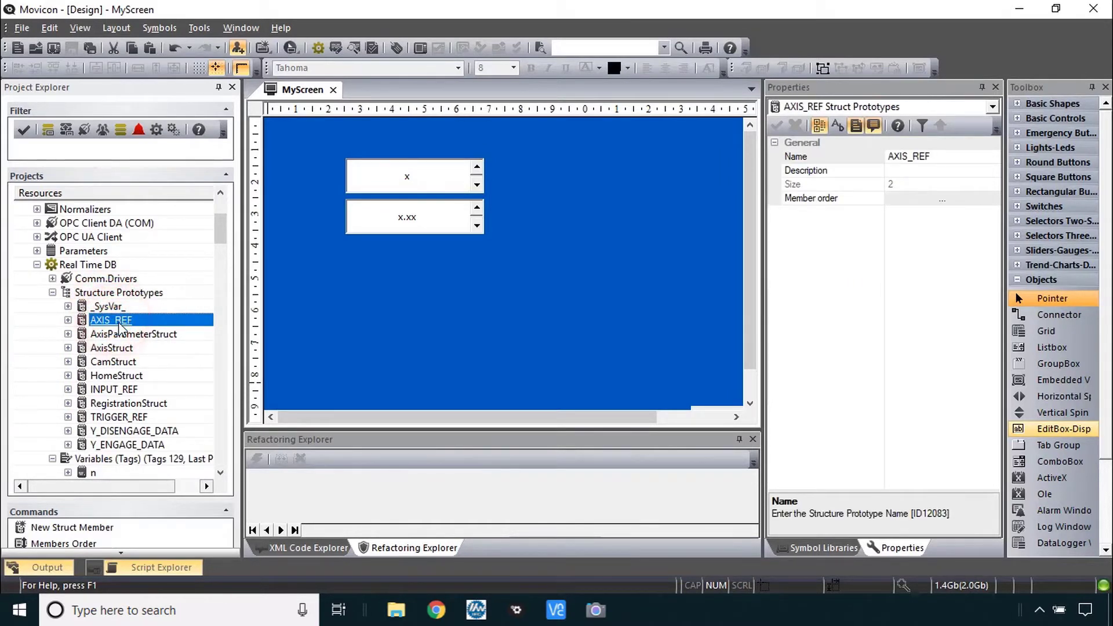
{"action": "key", "text": "Down"}
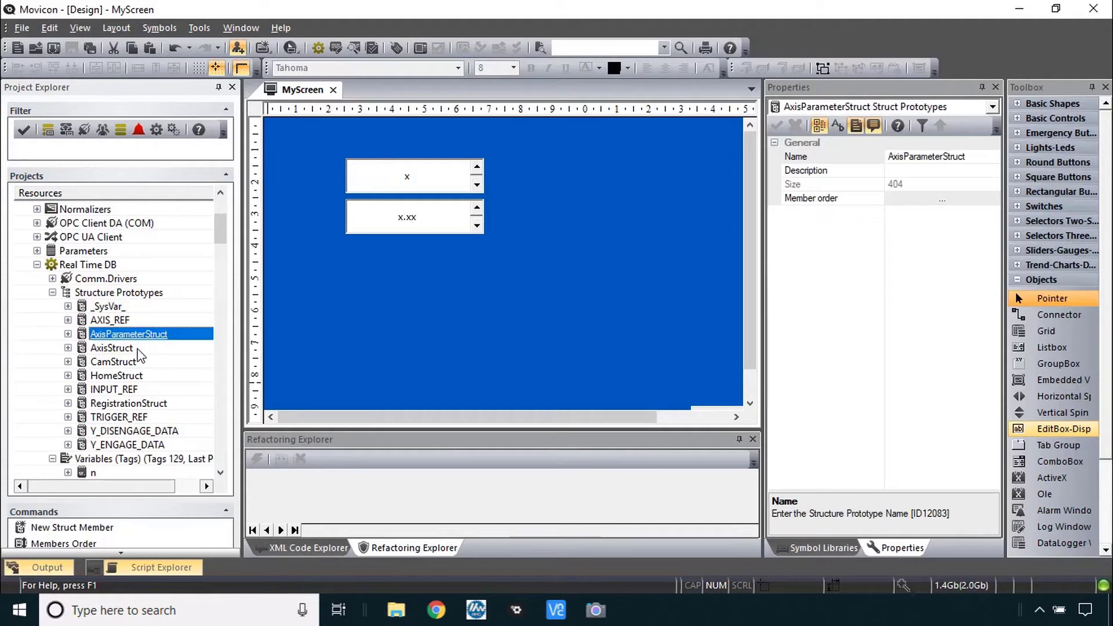
{"action": "key", "text": "Down"}
{"action": "key", "text": "Down"}
{"action": "key", "text": "Down"}
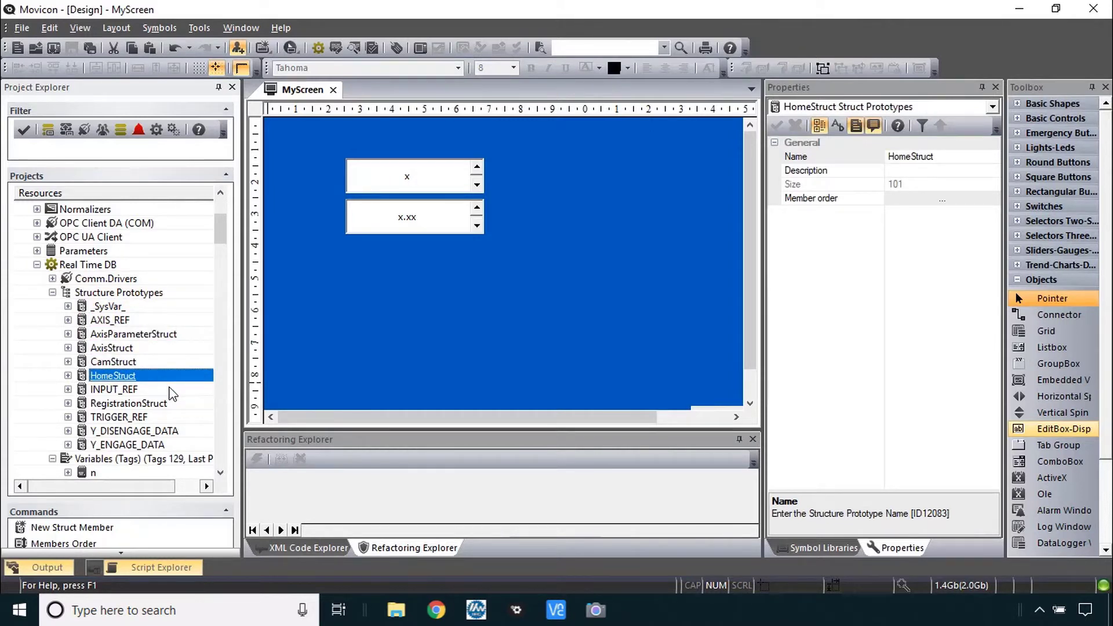
Step: Create a new structure definition under Structure Prototypes and name it MotorCommand
{"action": "right_click", "coordinate": [133, 295]}
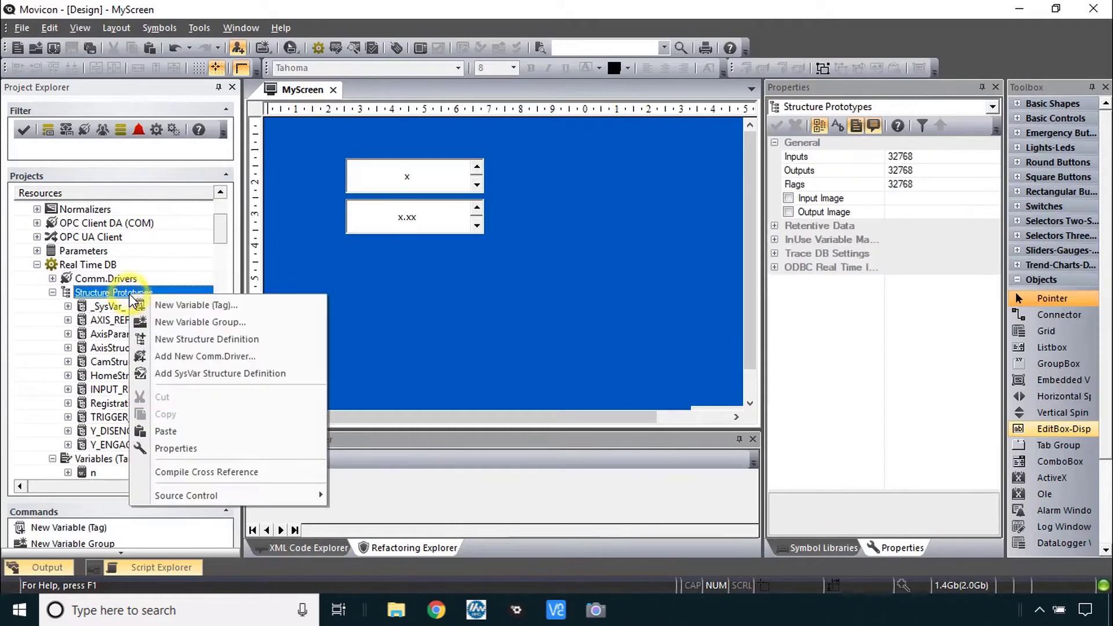
{"action": "left_click", "coordinate": [187, 339]}
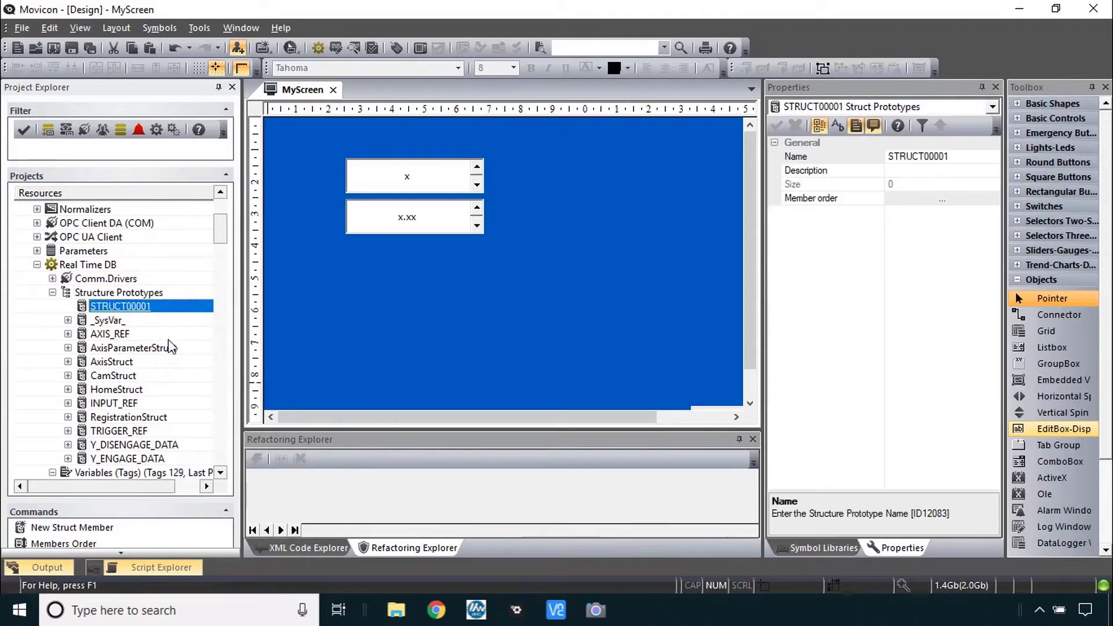
{"action": "left_click", "coordinate": [956, 157]}
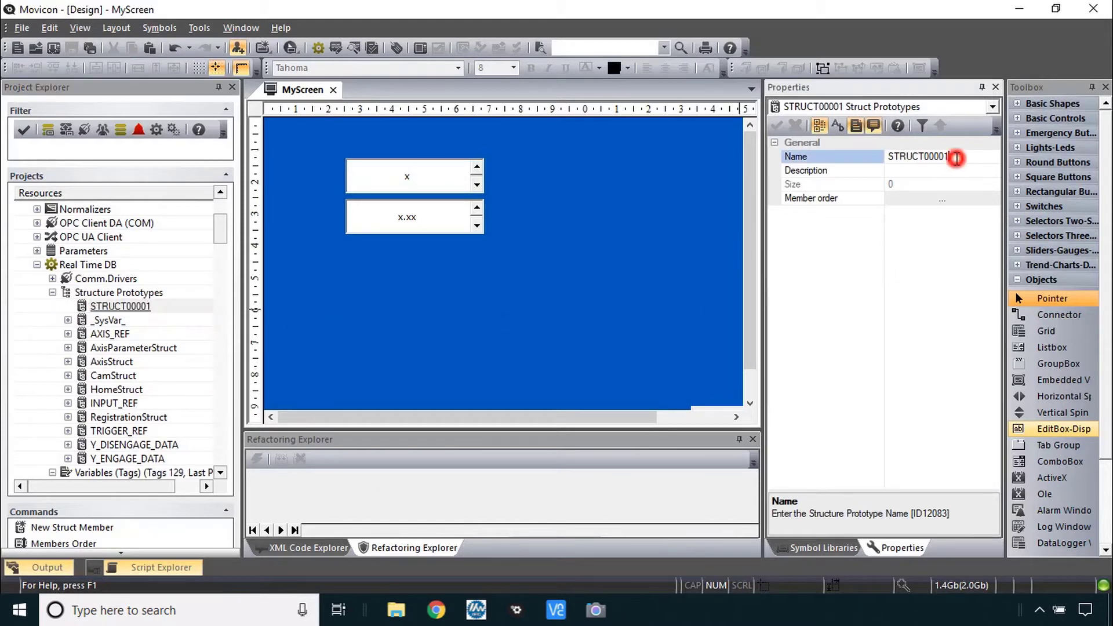
{"action": "type", "text": "Motor"}
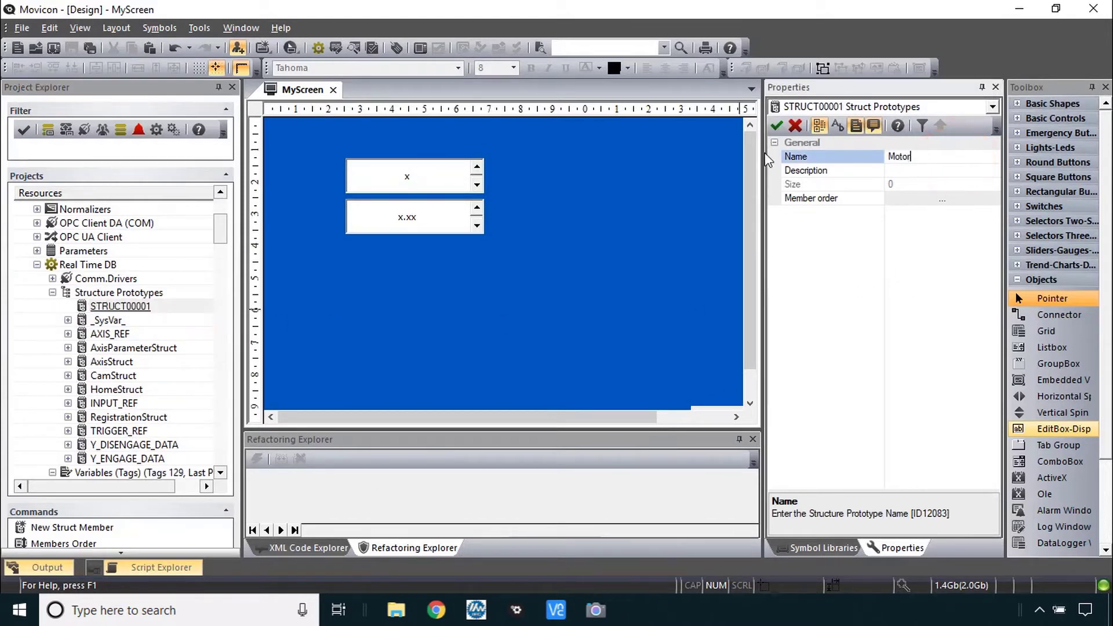
{"action": "type", "text": "Command"}
{"action": "left_click", "coordinate": [775, 125]}
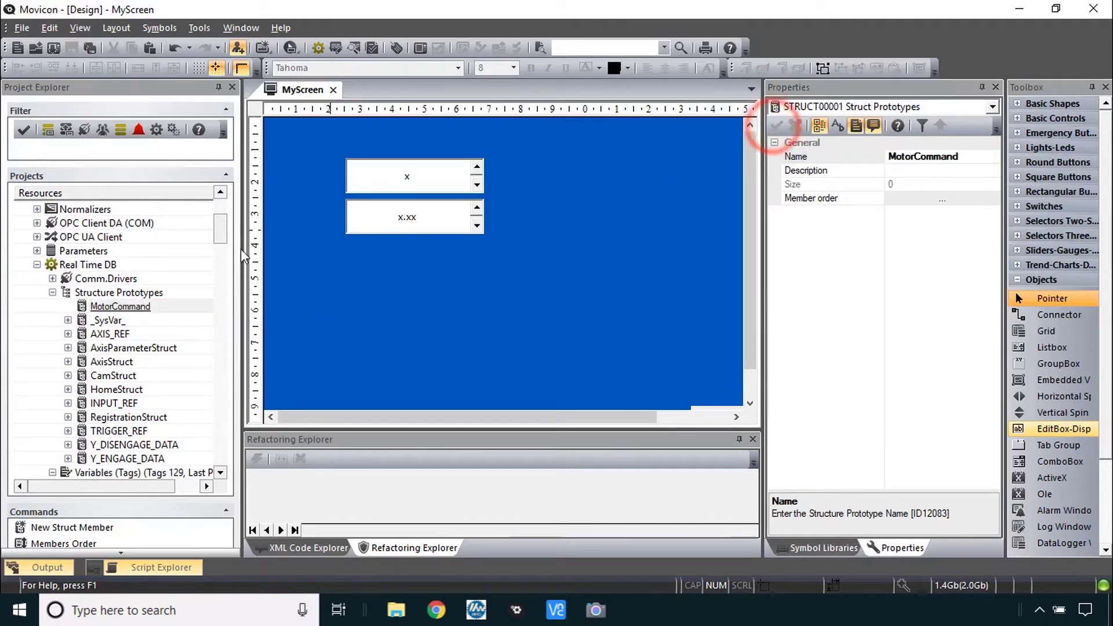
Step: Add a struct member named Run with type Bit to the MotorCommand structure
{"action": "right_click", "coordinate": [111, 309]}
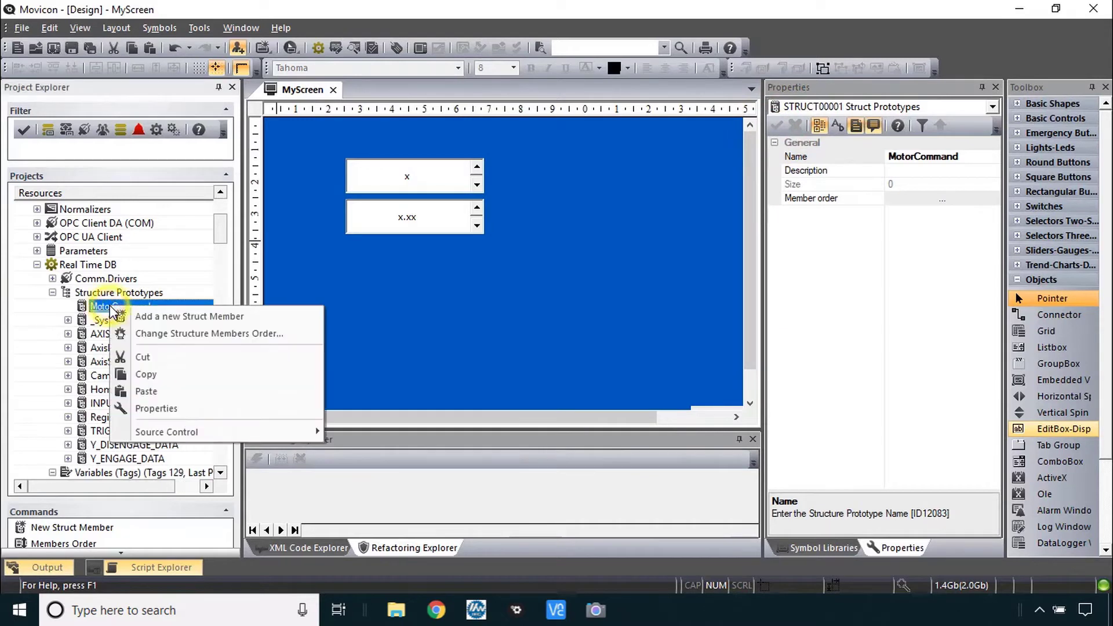
{"action": "left_click", "coordinate": [160, 319]}
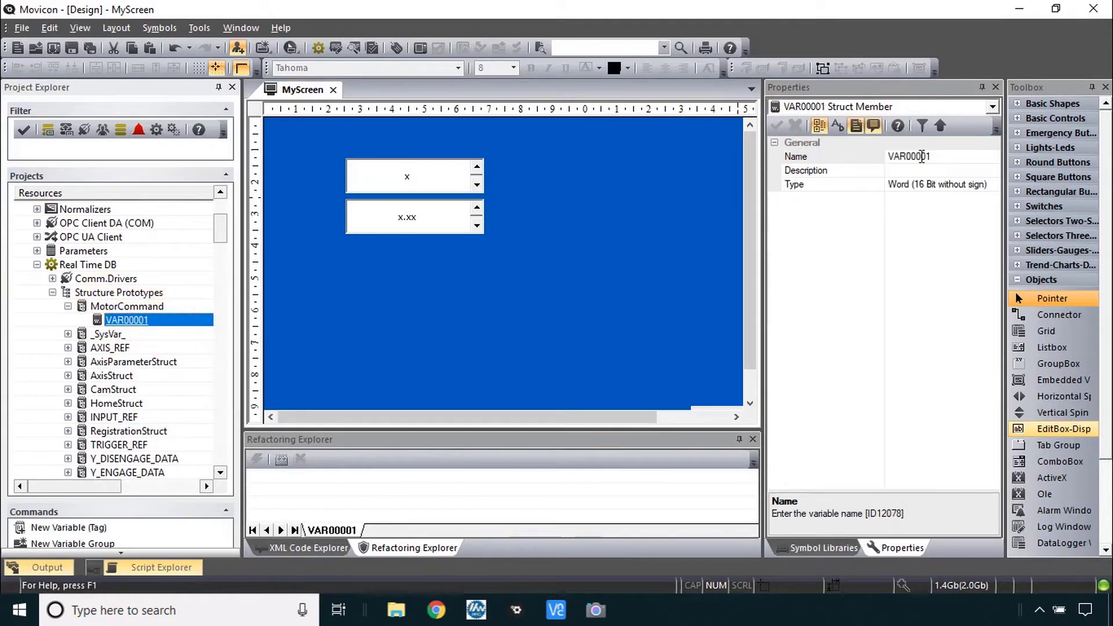
{"action": "left_click", "coordinate": [959, 160]}
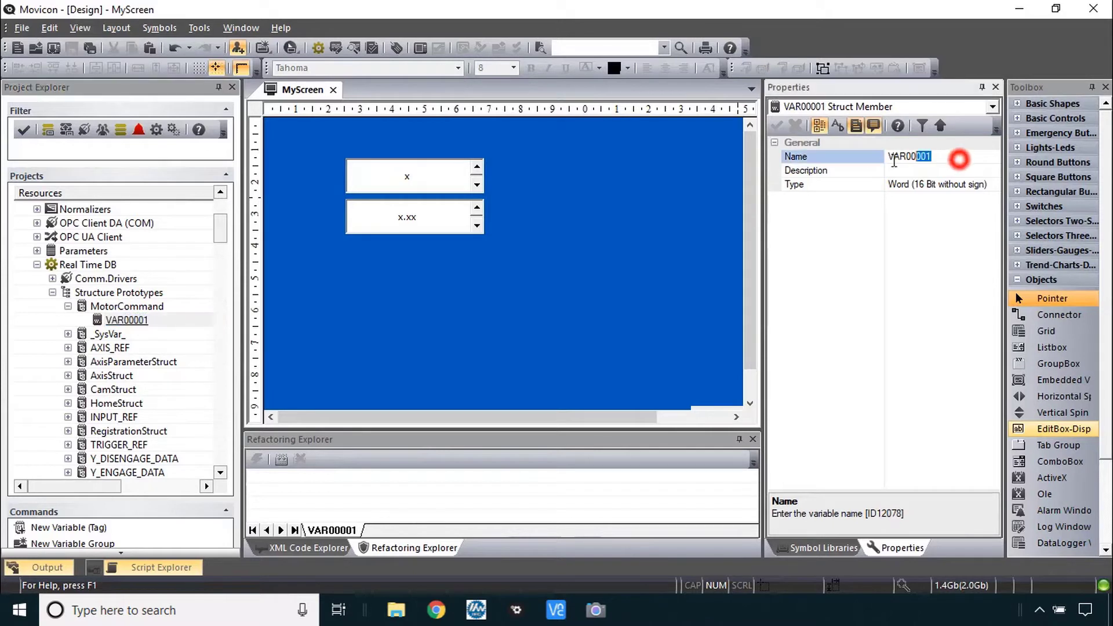
{"action": "type", "text": "Run"}
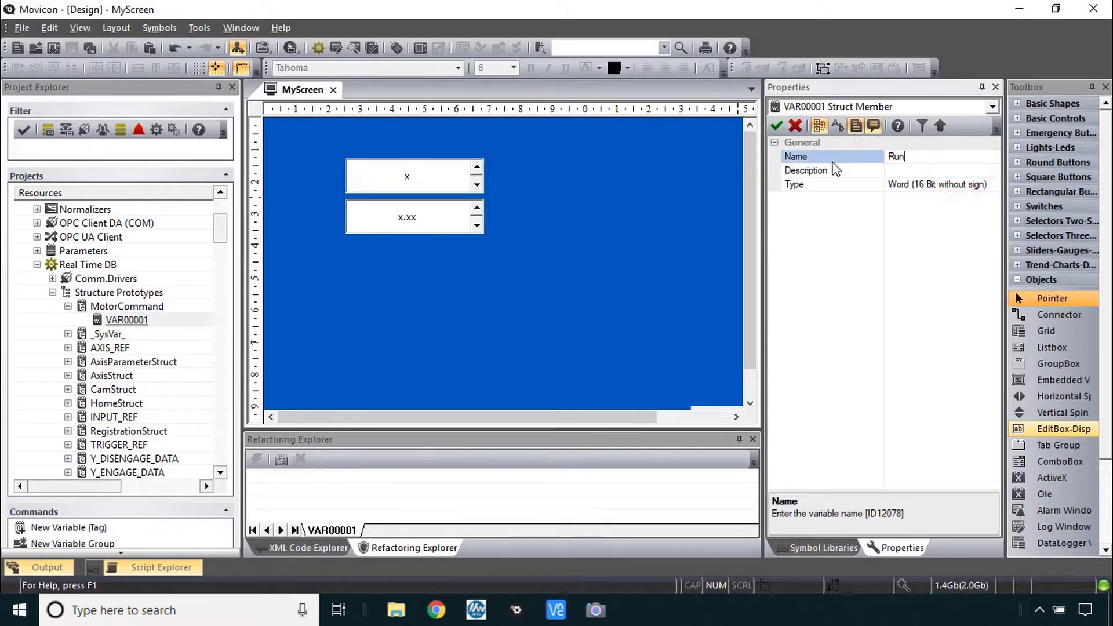
{"action": "double_click", "coordinate": [895, 184]}
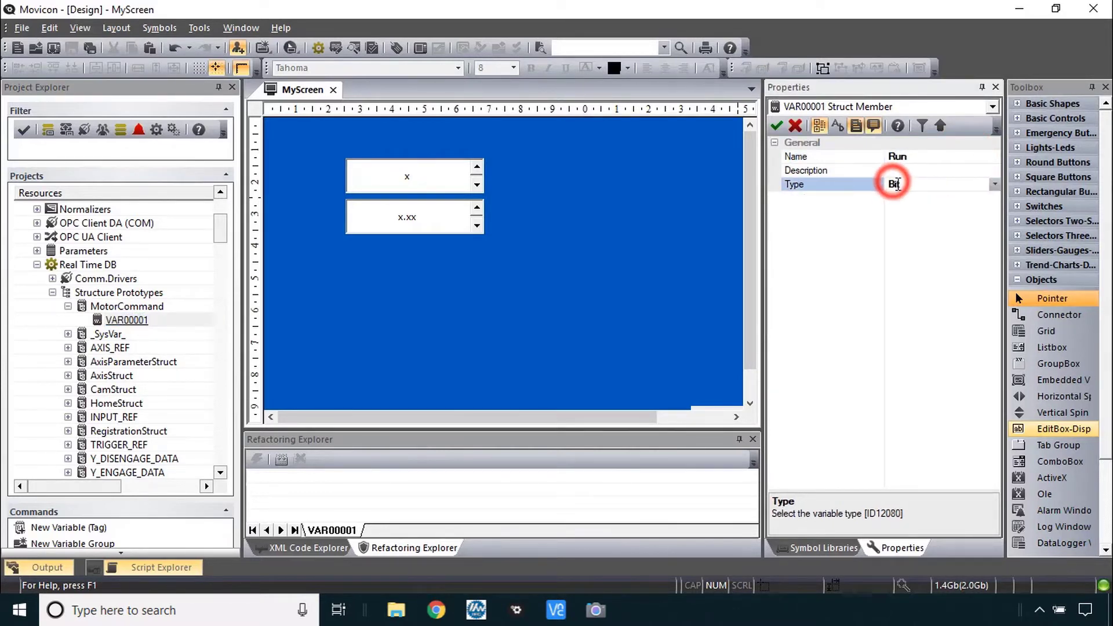
{"action": "left_click", "coordinate": [777, 126]}
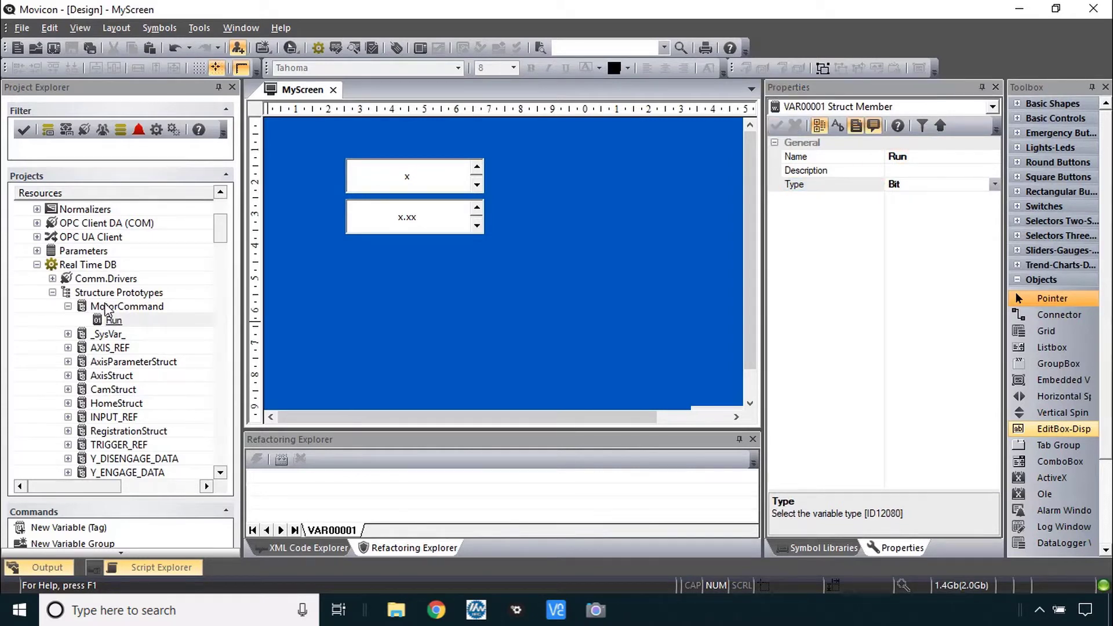
Step: Add a struct member named Speed to MotorCommand and set its type to Float (32 bit single precision)
{"action": "right_click", "coordinate": [114, 307]}
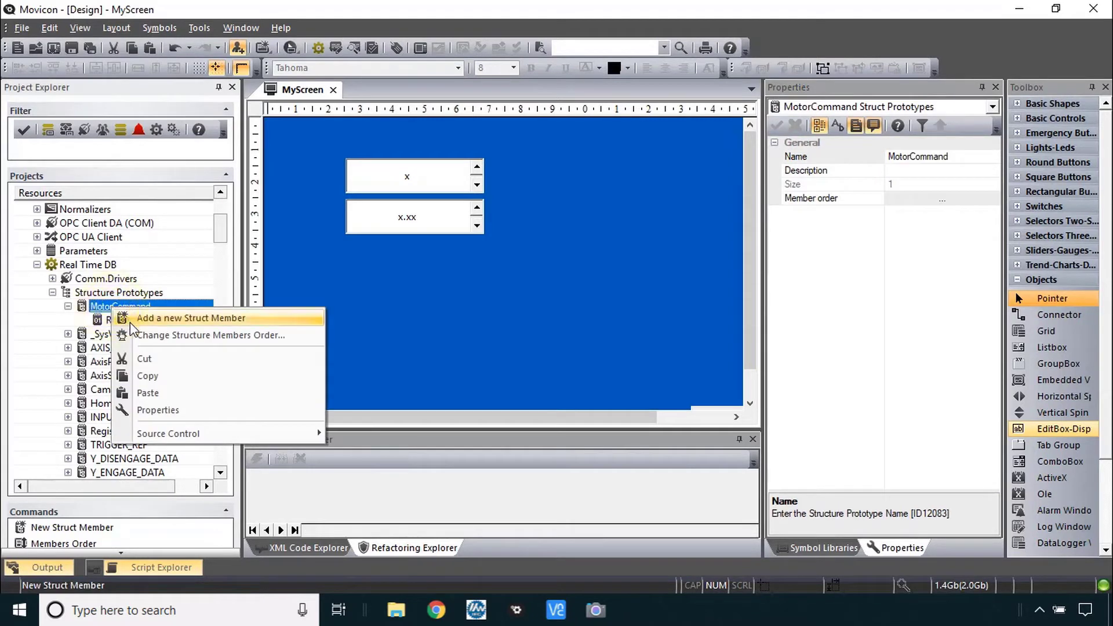
{"action": "left_click", "coordinate": [152, 317]}
{"action": "left_click", "coordinate": [934, 156]}
{"action": "double_click", "coordinate": [935, 156]}
{"action": "type", "text": "S"}
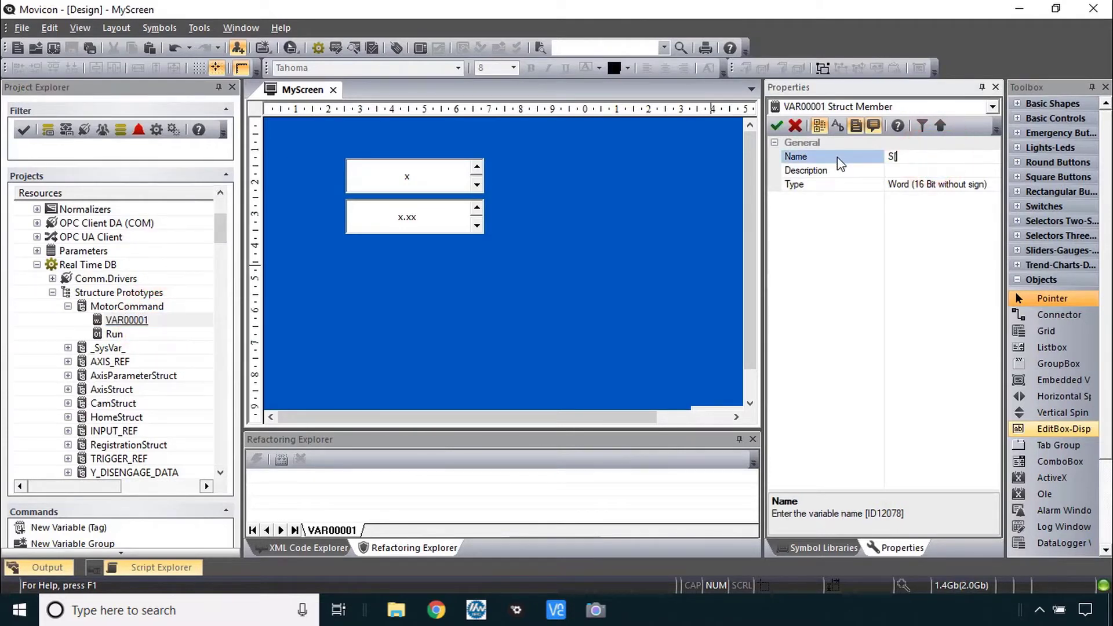
{"action": "type", "text": "peed"}
{"action": "left_click", "coordinate": [902, 187]}
{"action": "double_click", "coordinate": [902, 187]}
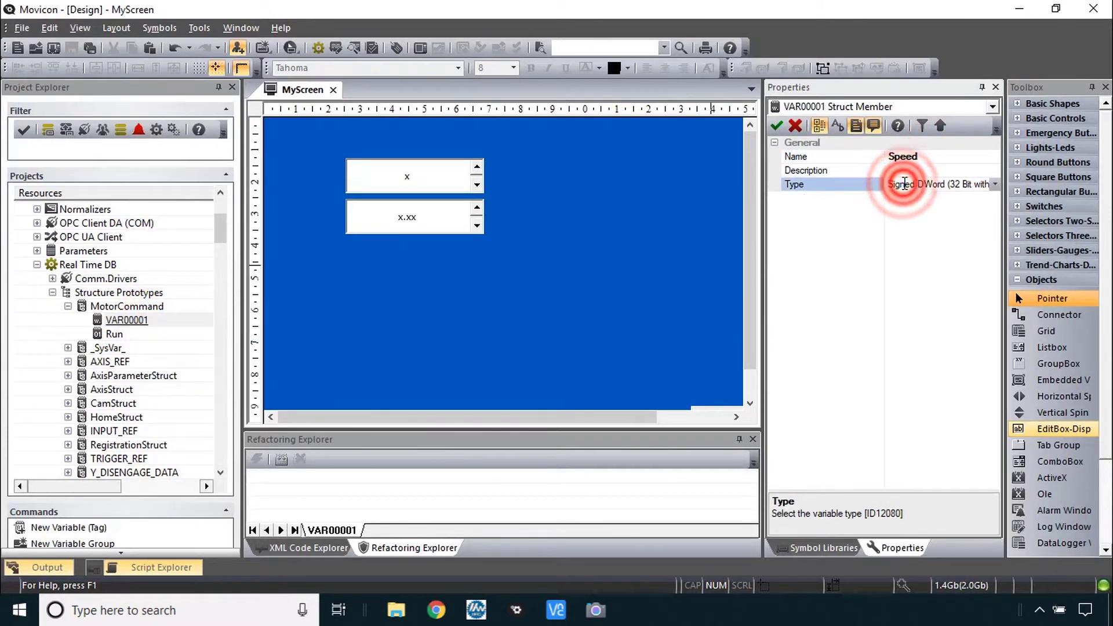
{"action": "left_click", "coordinate": [993, 186]}
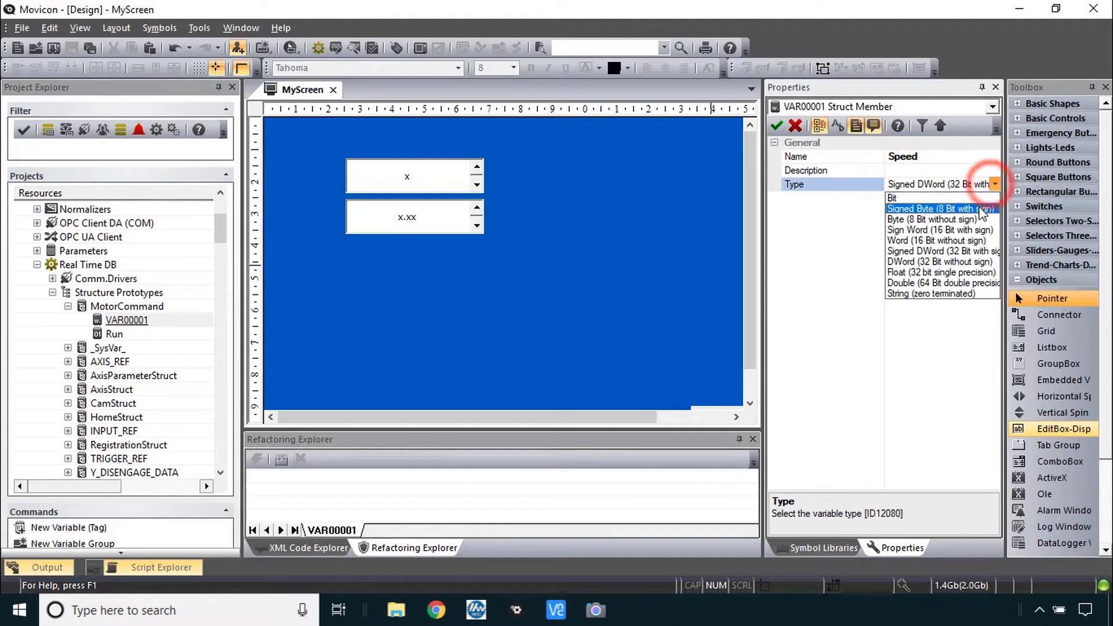
{"action": "left_click", "coordinate": [965, 271]}
{"action": "left_click", "coordinate": [780, 120]}
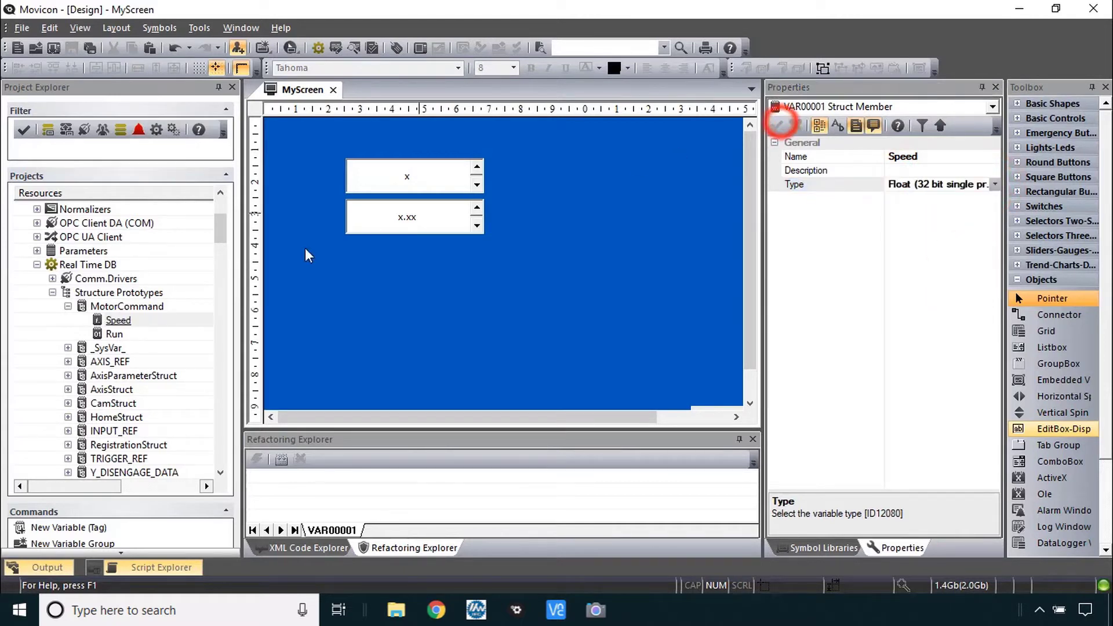
Step: Add a struct member named Direction with type Byte (8 Bit without sign) to MotorCommand, and select the structure again
{"action": "right_click", "coordinate": [125, 309]}
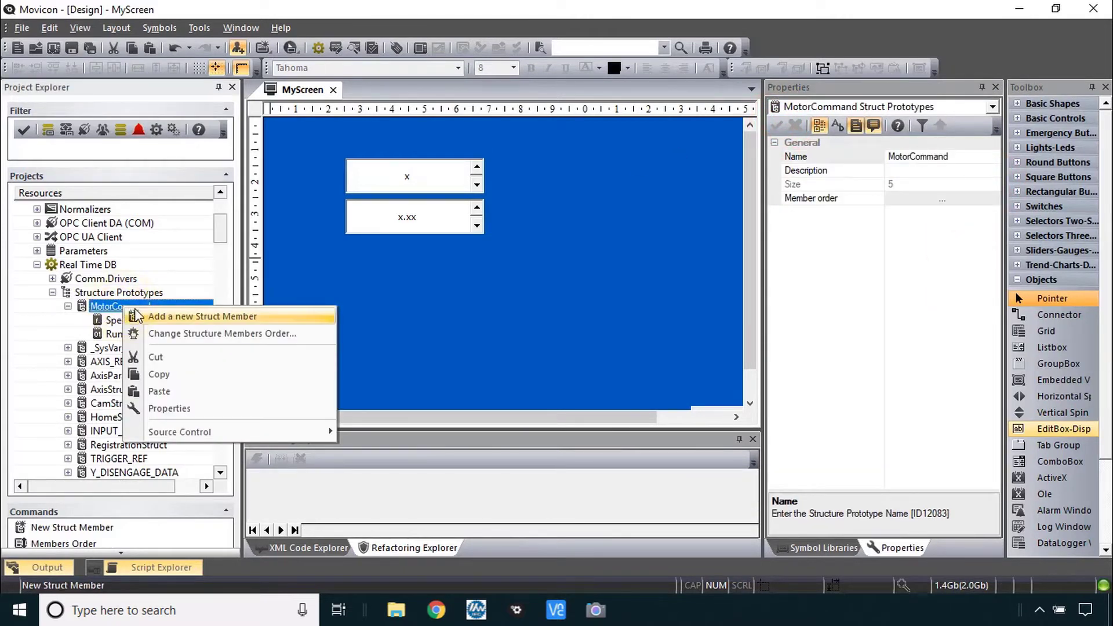
{"action": "left_click", "coordinate": [168, 316]}
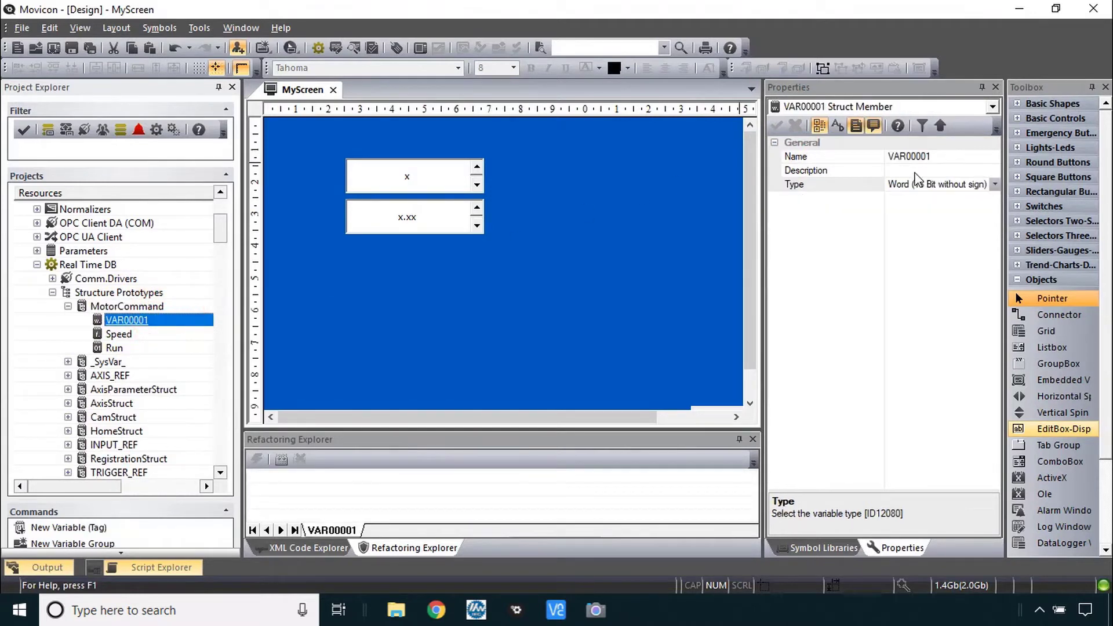
{"action": "left_click", "coordinate": [841, 156]}
{"action": "type", "text": "Direction"}
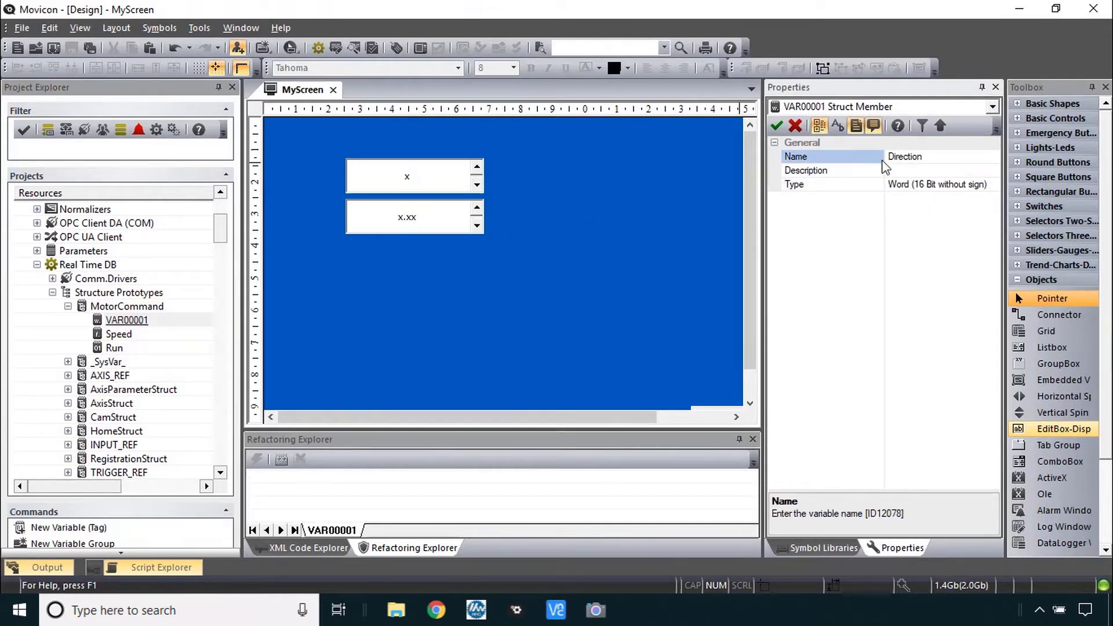
{"action": "left_click", "coordinate": [898, 187]}
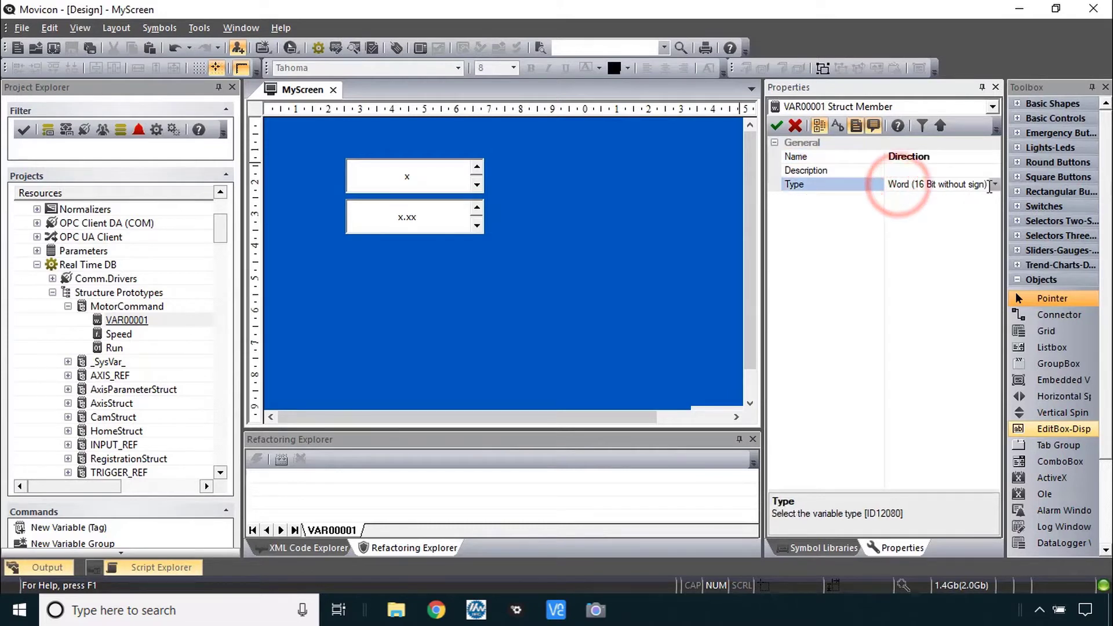
{"action": "left_click", "coordinate": [995, 185]}
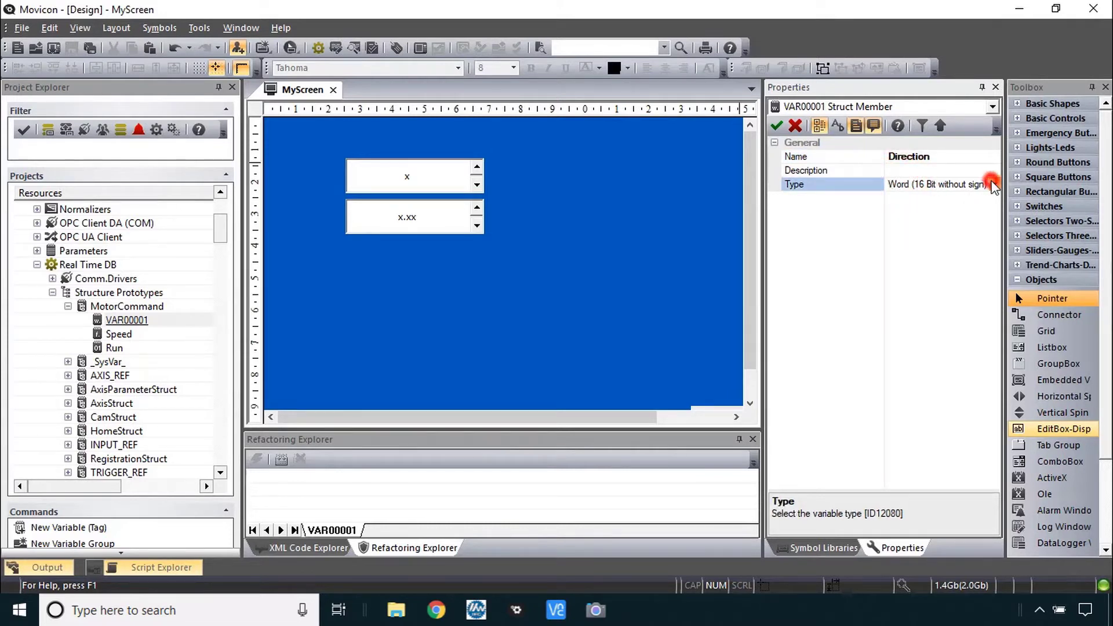
{"action": "left_click", "coordinate": [976, 217]}
{"action": "left_click", "coordinate": [776, 126]}
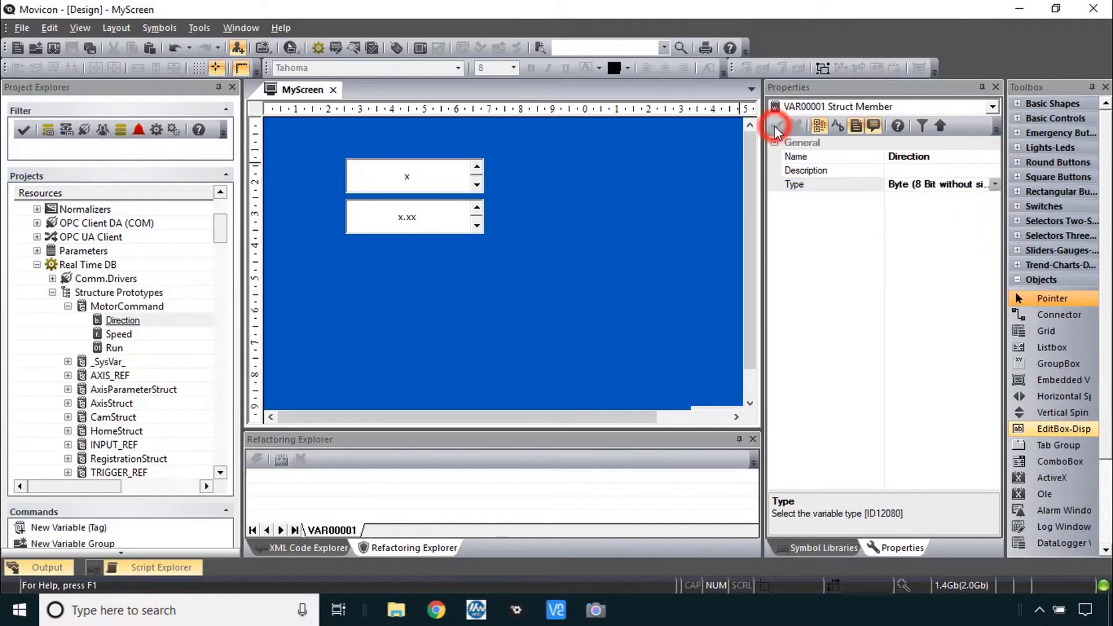
{"action": "left_click", "coordinate": [119, 307]}
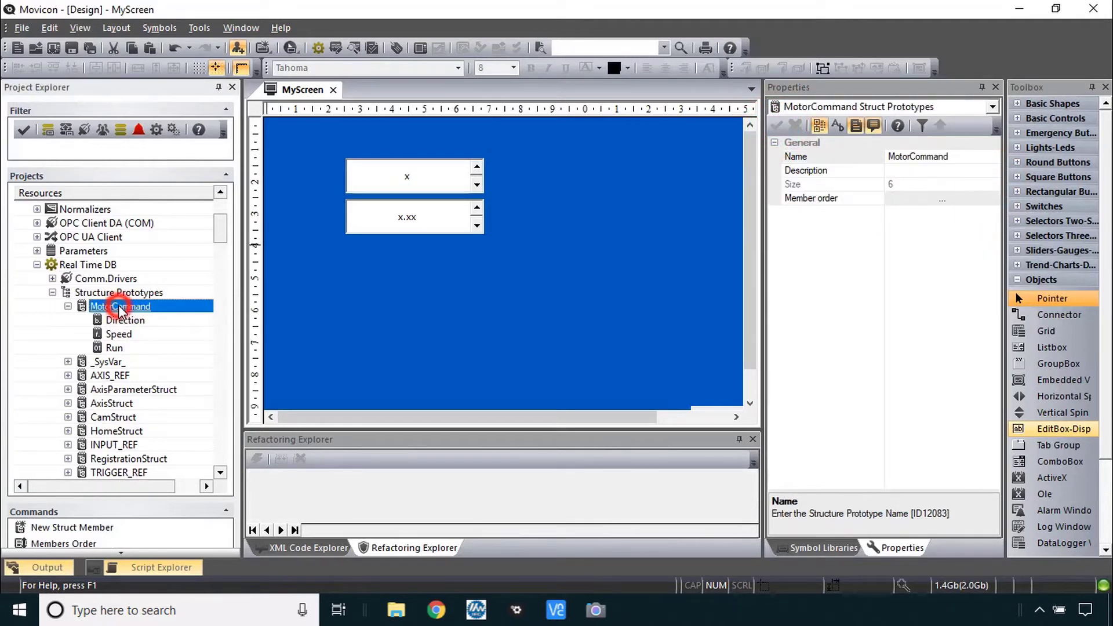
Step: Collapse the MotorCommand prototype and place a copy of the x.xx edit box directly below the original on MyScreen
{"action": "left_click", "coordinate": [68, 307]}
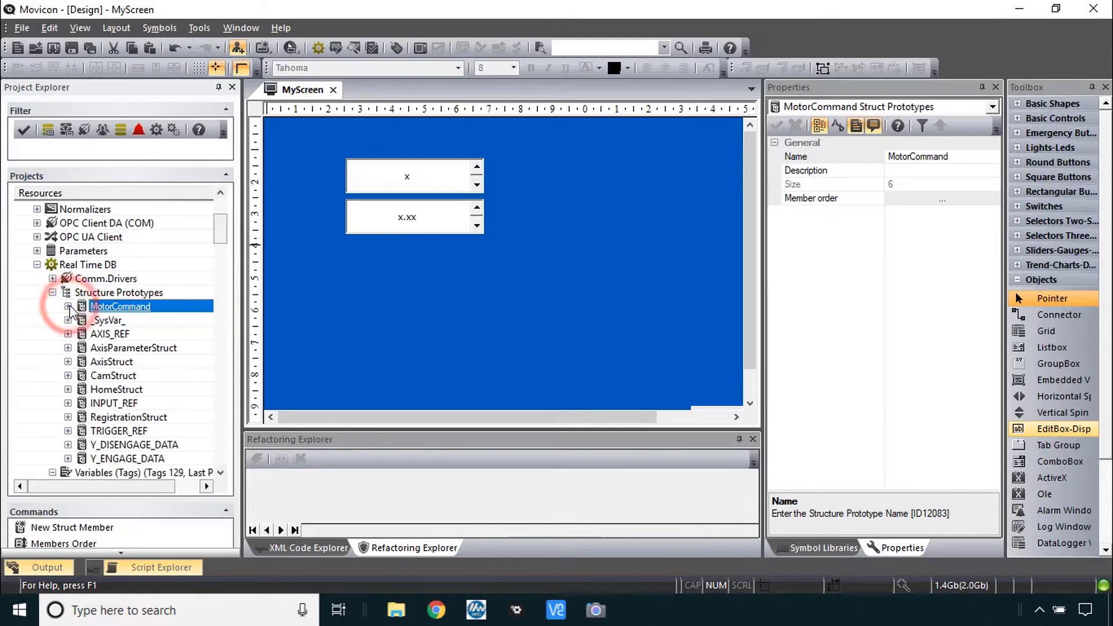
{"action": "left_click", "coordinate": [393, 222]}
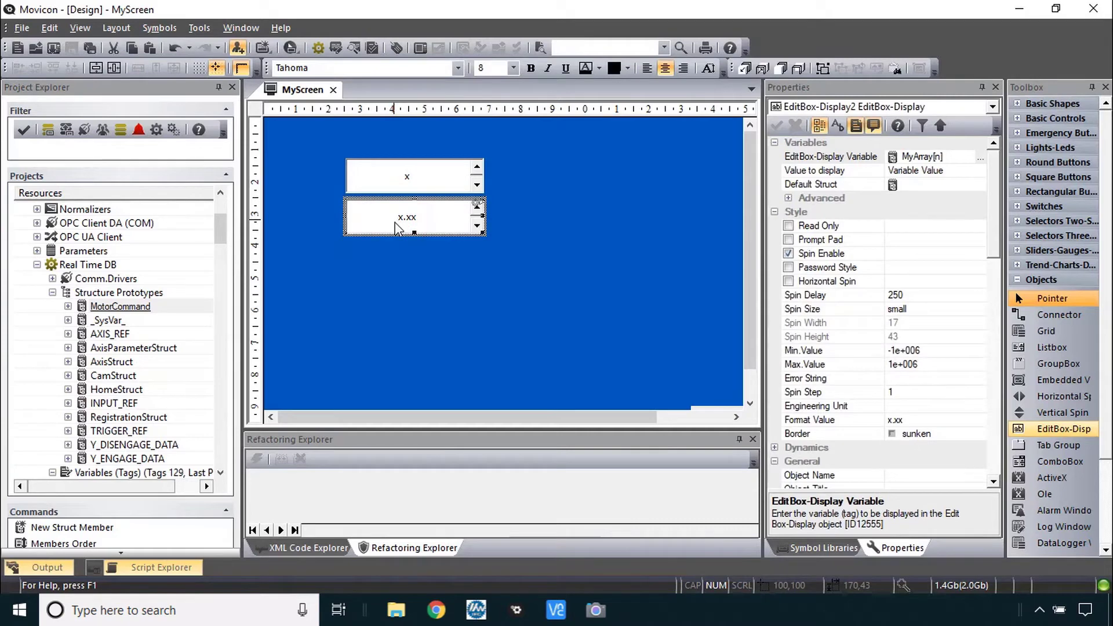
{"action": "left_click", "coordinate": [403, 270]}
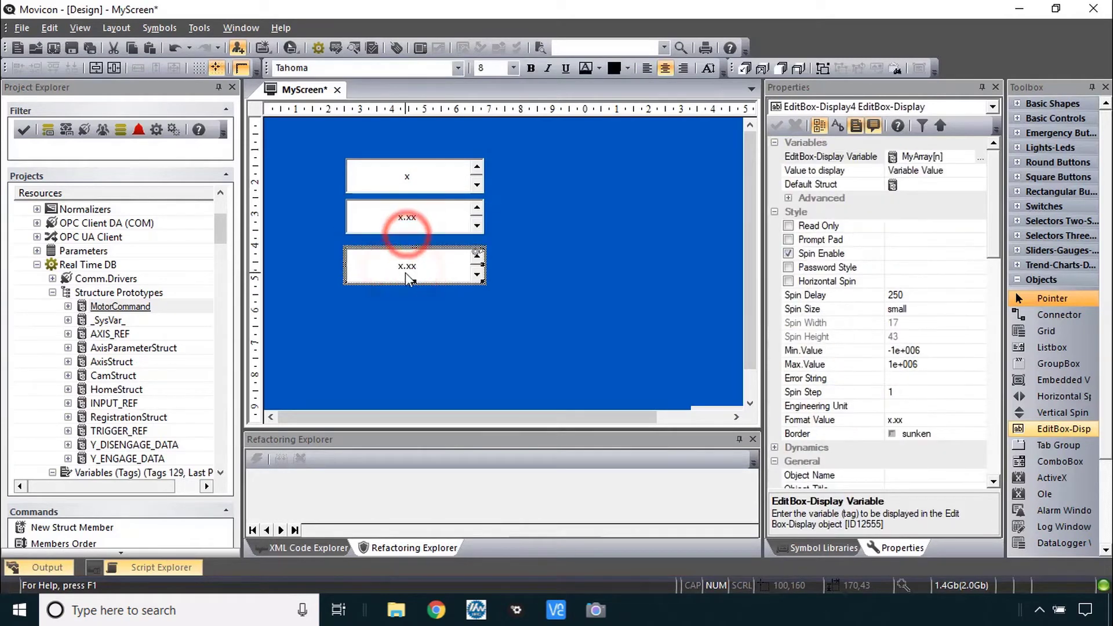
Step: Clear the MyArray[n] variable from the copied edit box and open the Tag Browser for its display variable
{"action": "left_click", "coordinate": [962, 156]}
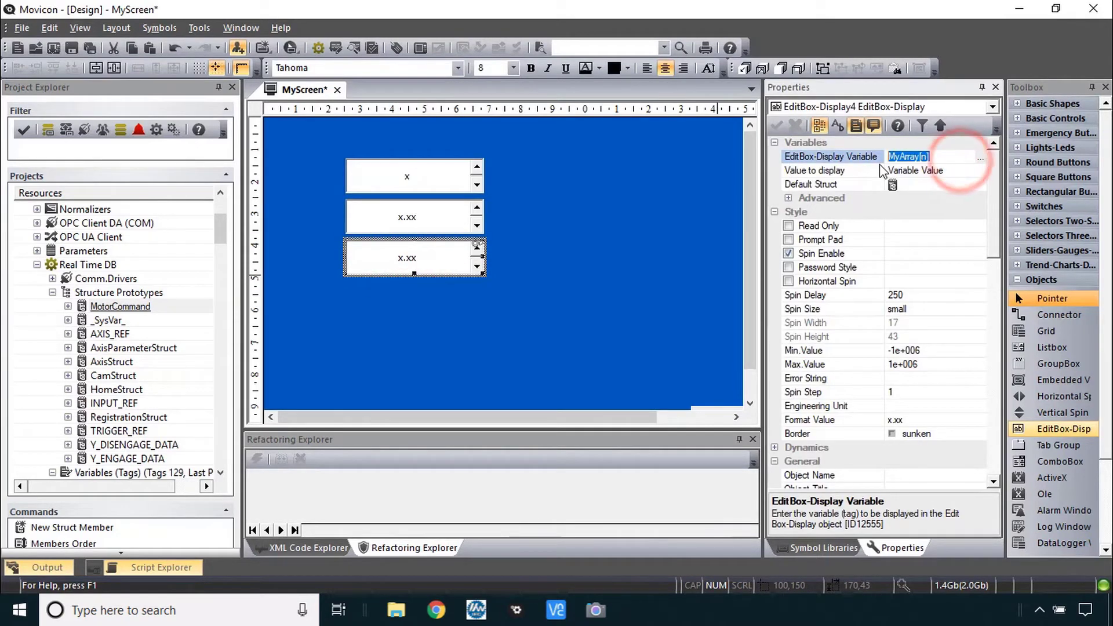
{"action": "key", "text": "BackSpace"}
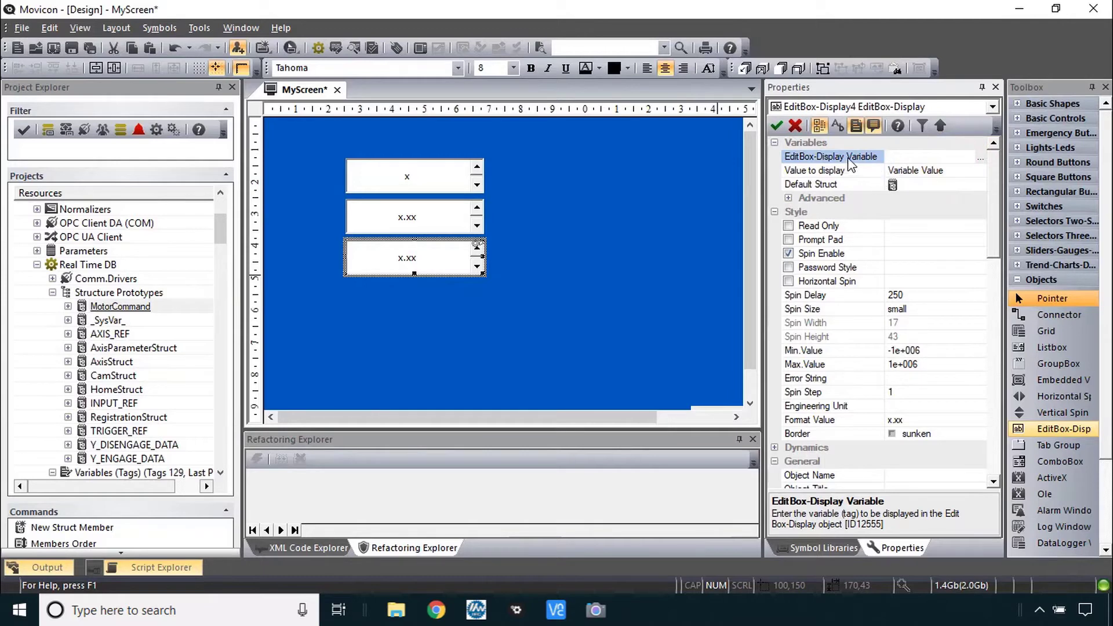
{"action": "double_click", "coordinate": [846, 156]}
{"action": "key", "text": "BackSpace"}
{"action": "key", "text": "BackSpace"}
{"action": "key", "text": "BackSpace"}
{"action": "key", "text": "BackSpace"}
{"action": "key", "text": "Return"}
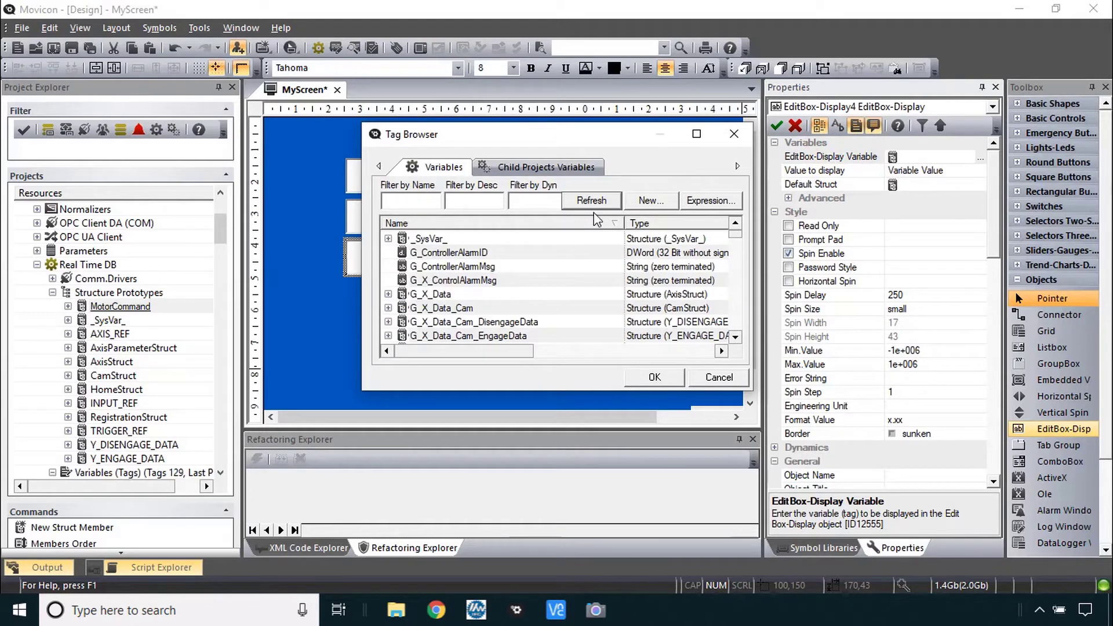
Step: Create a new variable named MyMotor1 and set its type to Structure (MotorCommand)
{"action": "left_click", "coordinate": [649, 203]}
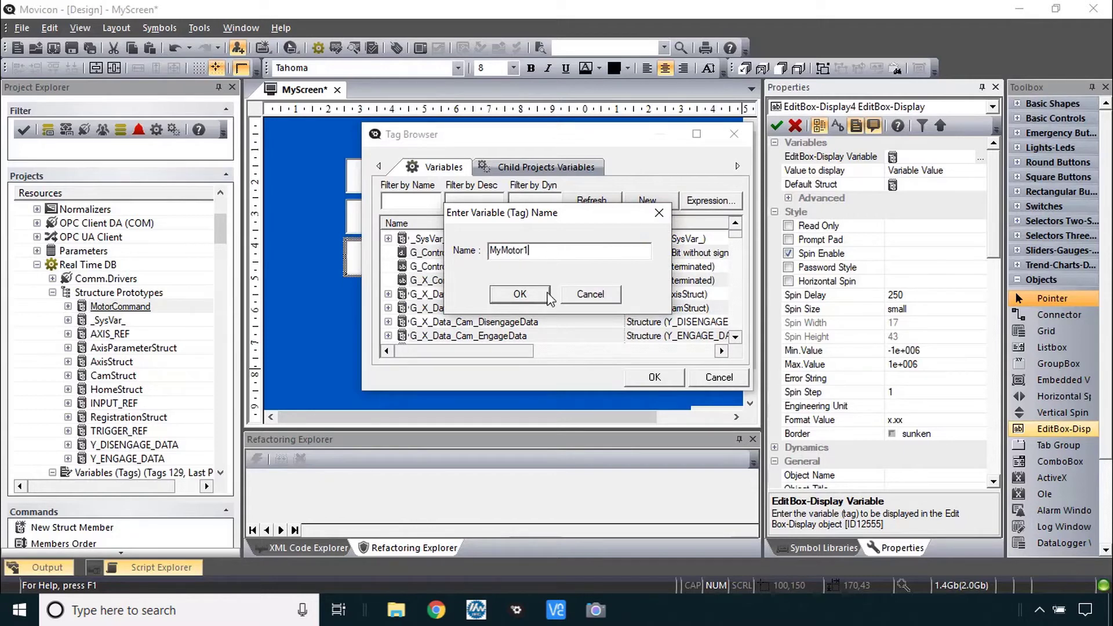
{"action": "left_click", "coordinate": [520, 294]}
{"action": "double_click", "coordinate": [464, 238]}
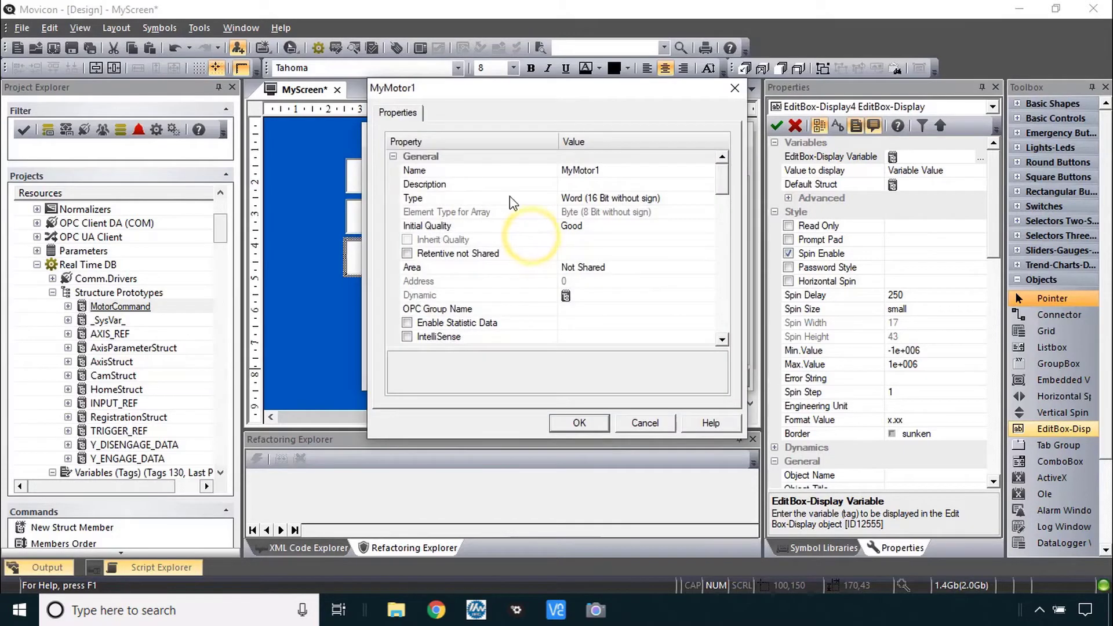
{"action": "left_click", "coordinate": [603, 198]}
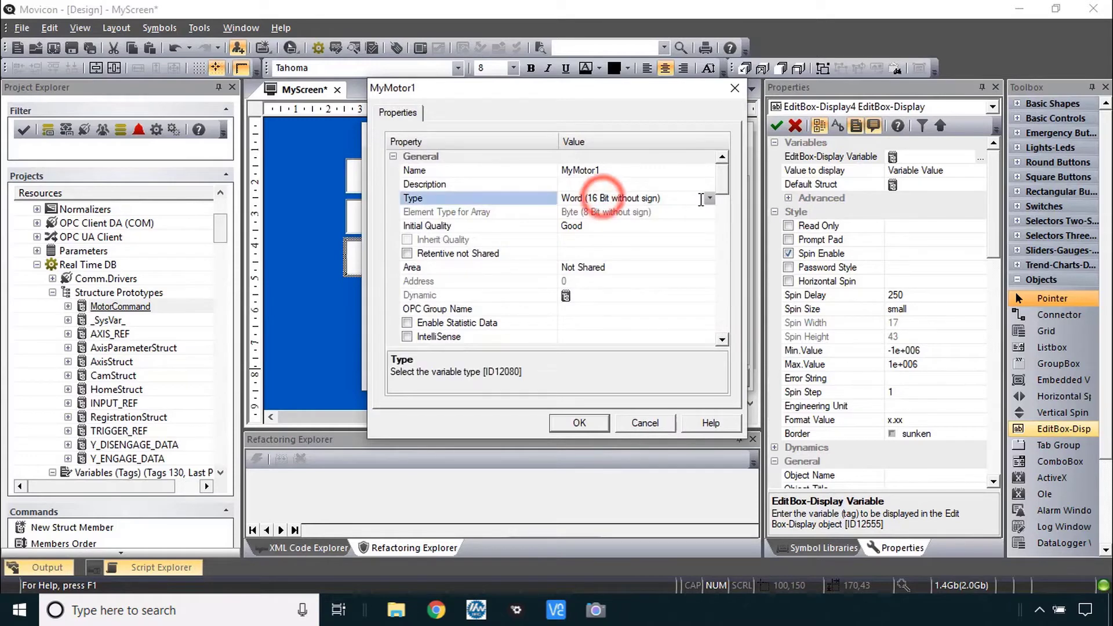
{"action": "left_click", "coordinate": [709, 198]}
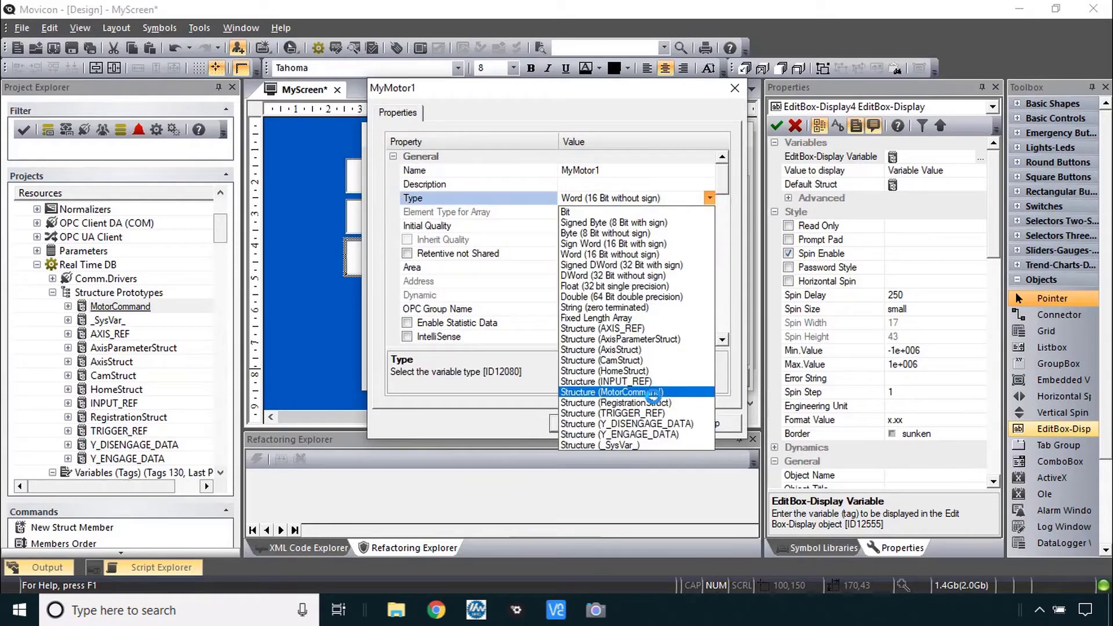
{"action": "left_click", "coordinate": [653, 395]}
{"action": "left_click", "coordinate": [587, 422]}
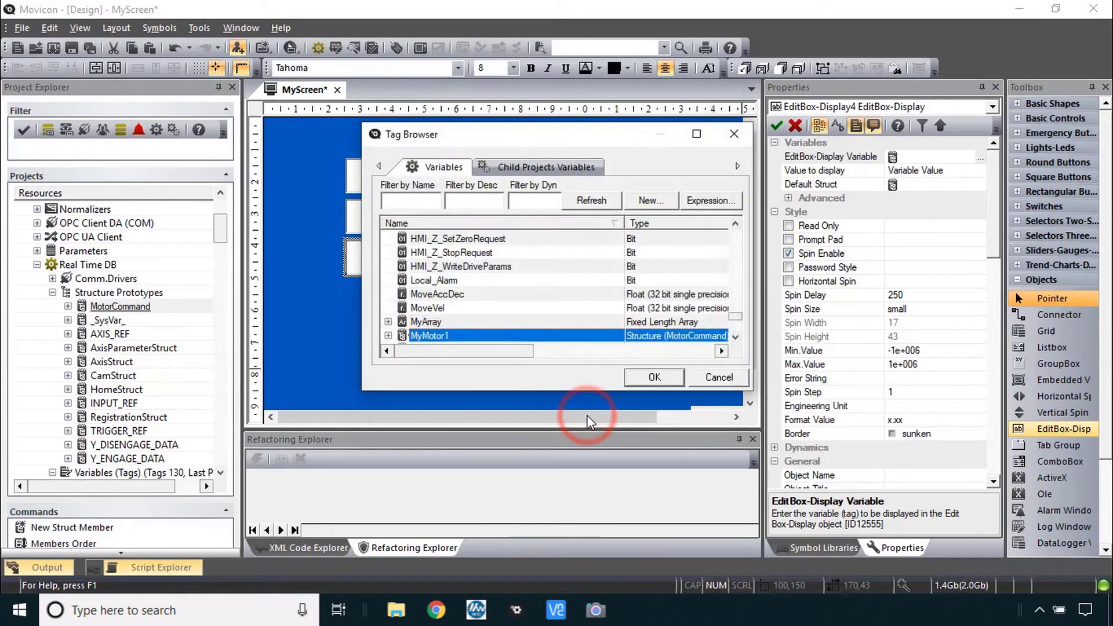
Step: Assign the Speed member of MyMotor1 as the display variable of the third edit box
{"action": "left_click", "coordinate": [388, 336]}
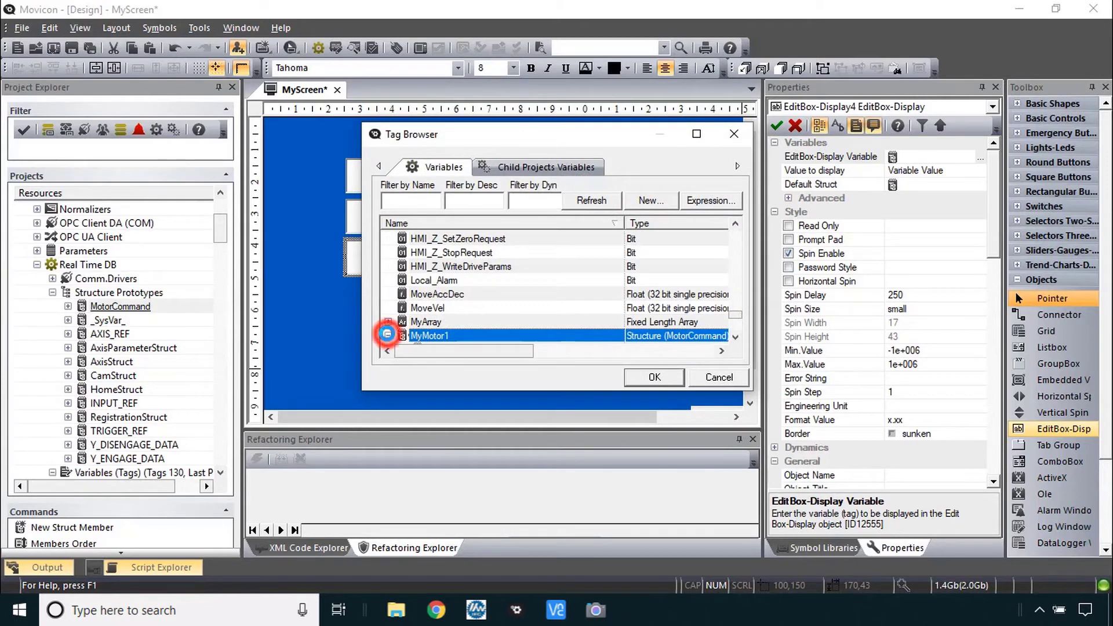
{"action": "scroll", "coordinate": [429, 325], "scroll_direction": "down", "scroll_amount": 2}
{"action": "scroll", "coordinate": [450, 323], "scroll_direction": "up", "scroll_amount": 1}
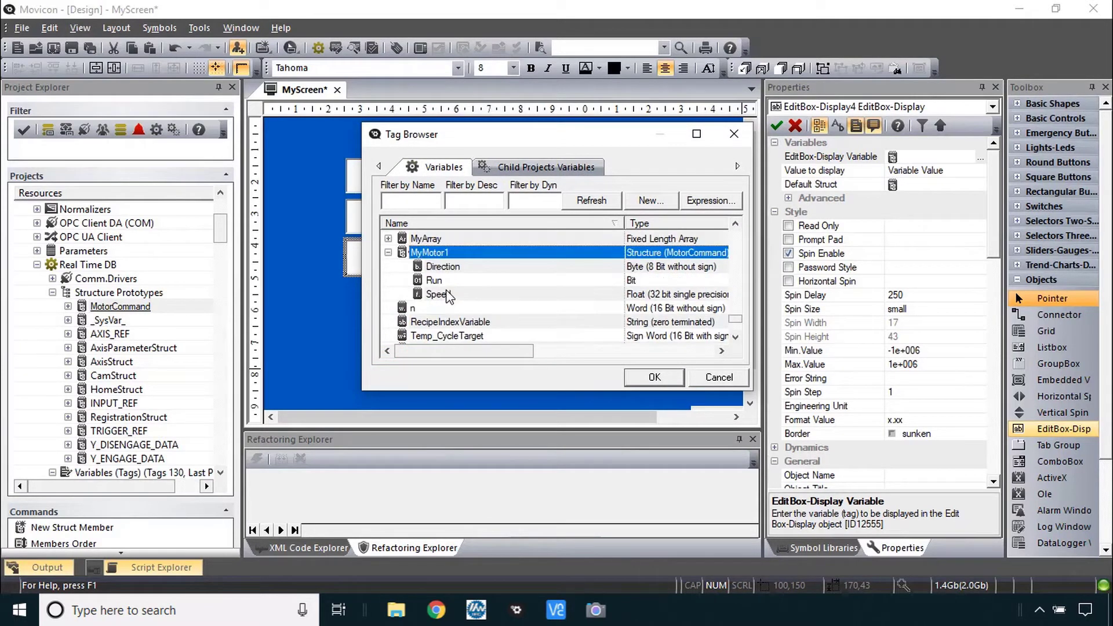
{"action": "left_click", "coordinate": [436, 294]}
{"action": "left_click", "coordinate": [654, 377]}
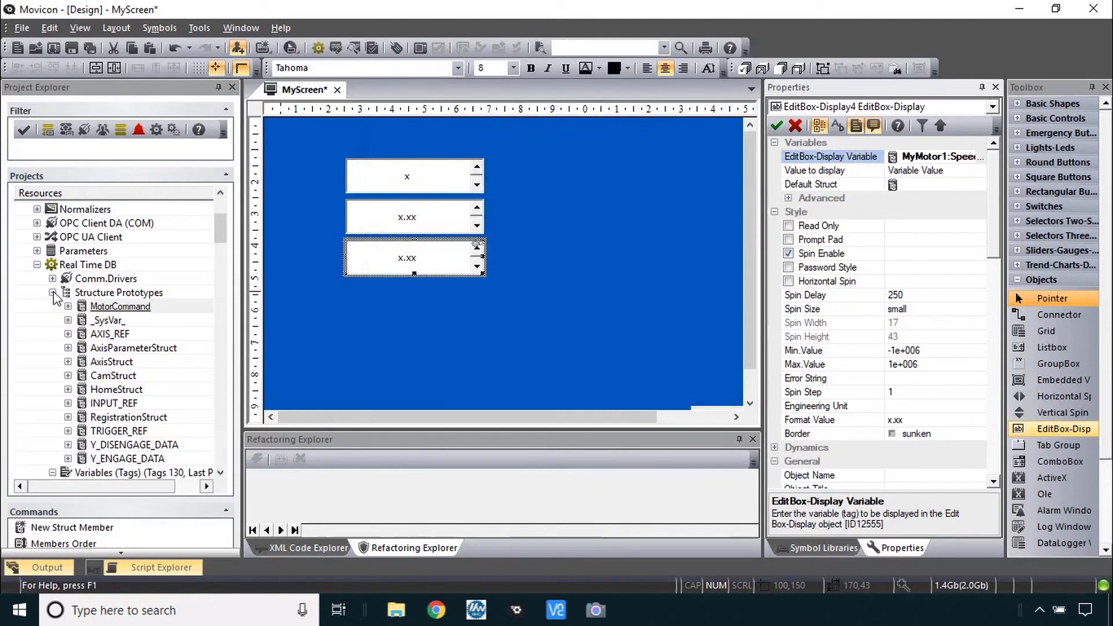
Step: Collapse Structure Prototypes and expand MyMotor1 in the project variables to view its members
{"action": "left_click", "coordinate": [53, 293]}
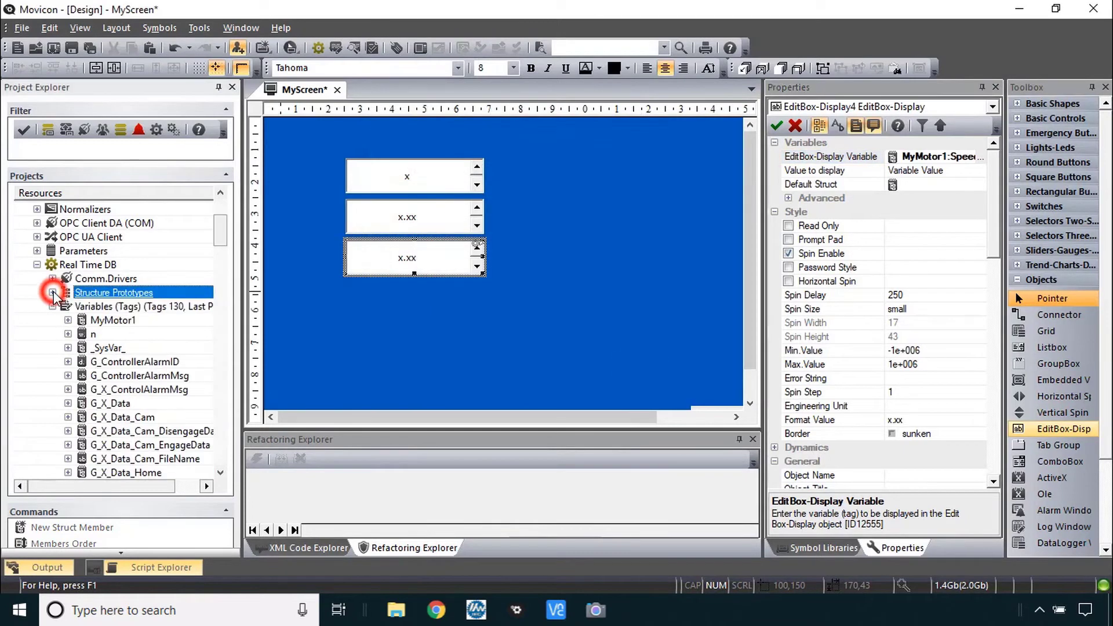
{"action": "left_click", "coordinate": [106, 320]}
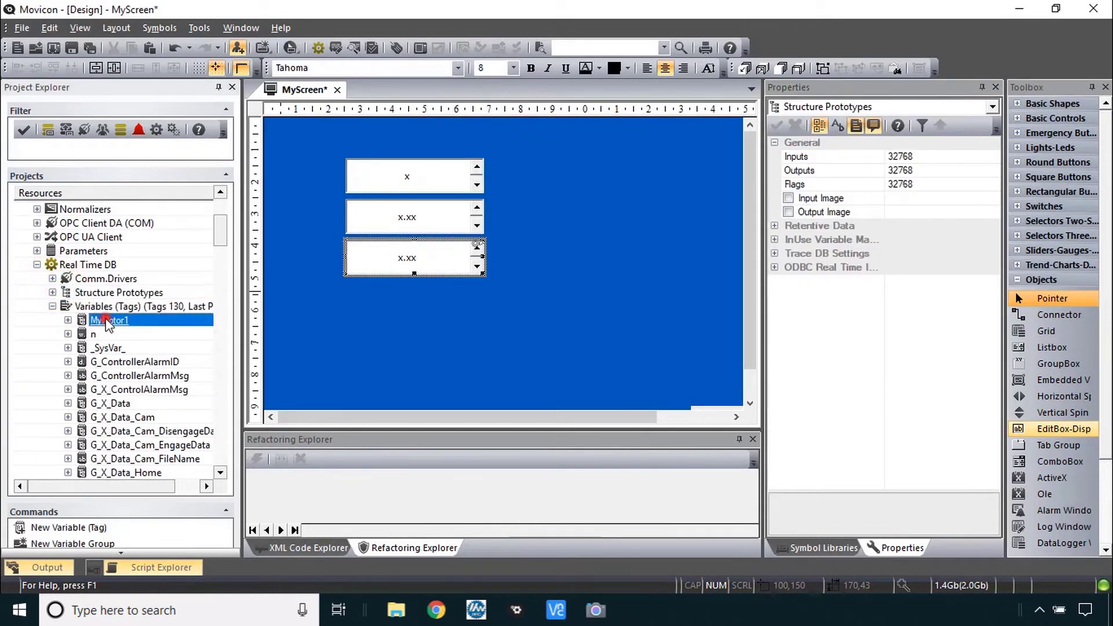
{"action": "left_click", "coordinate": [68, 320]}
{"action": "left_click", "coordinate": [84, 335]}
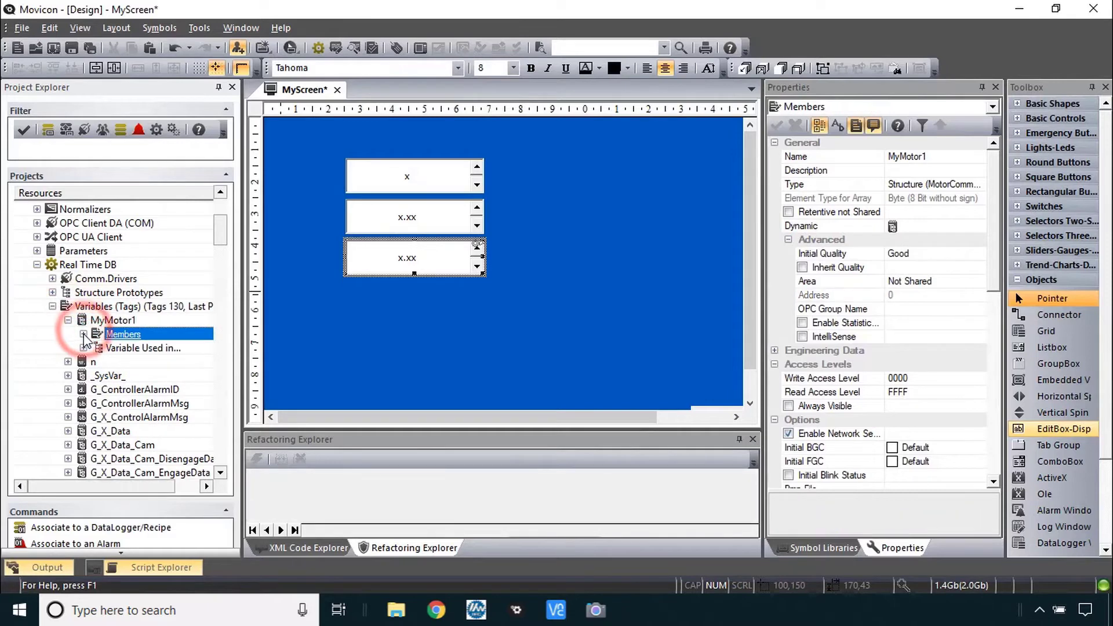
{"action": "left_click", "coordinate": [84, 335]}
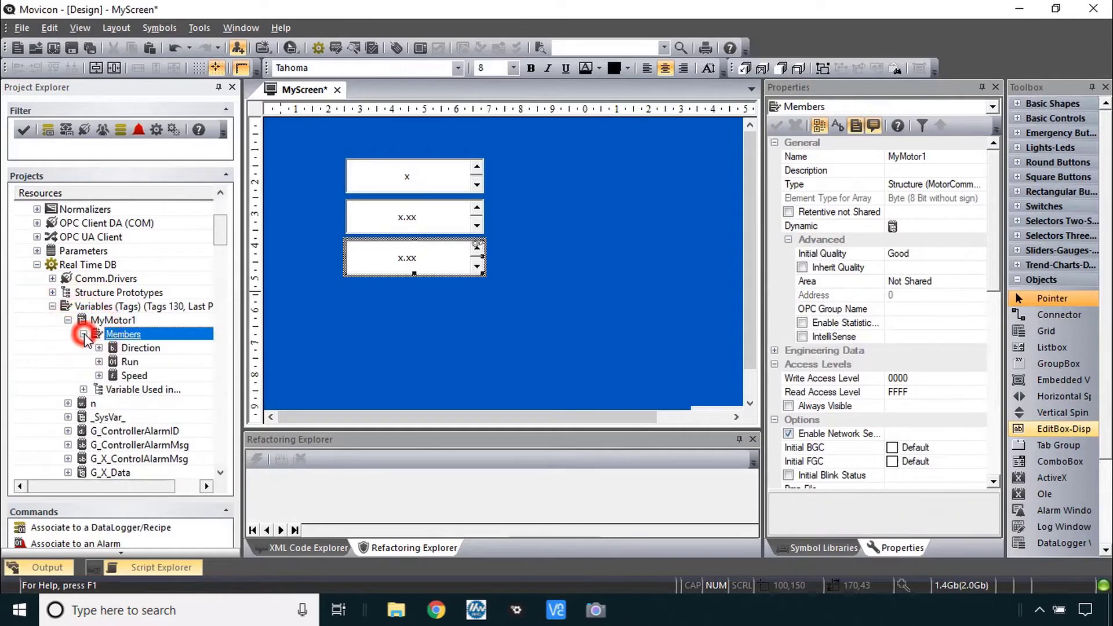
Step: Run the project and raise the third edit box's value to 2.00
{"action": "left_click", "coordinate": [291, 49]}
{"action": "left_click", "coordinate": [552, 328]}
{"action": "left_click", "coordinate": [286, 291]}
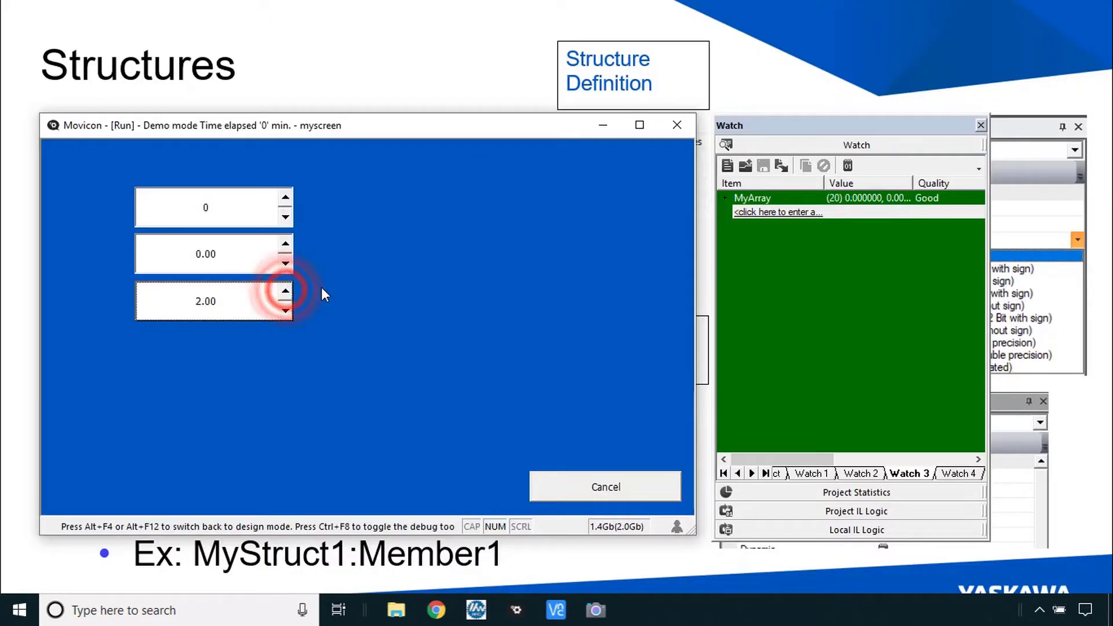
Step: Add MyMotor1 to the Watch window with its members expanded, and raise the third edit box's value to 3.00
{"action": "left_click", "coordinate": [847, 166]}
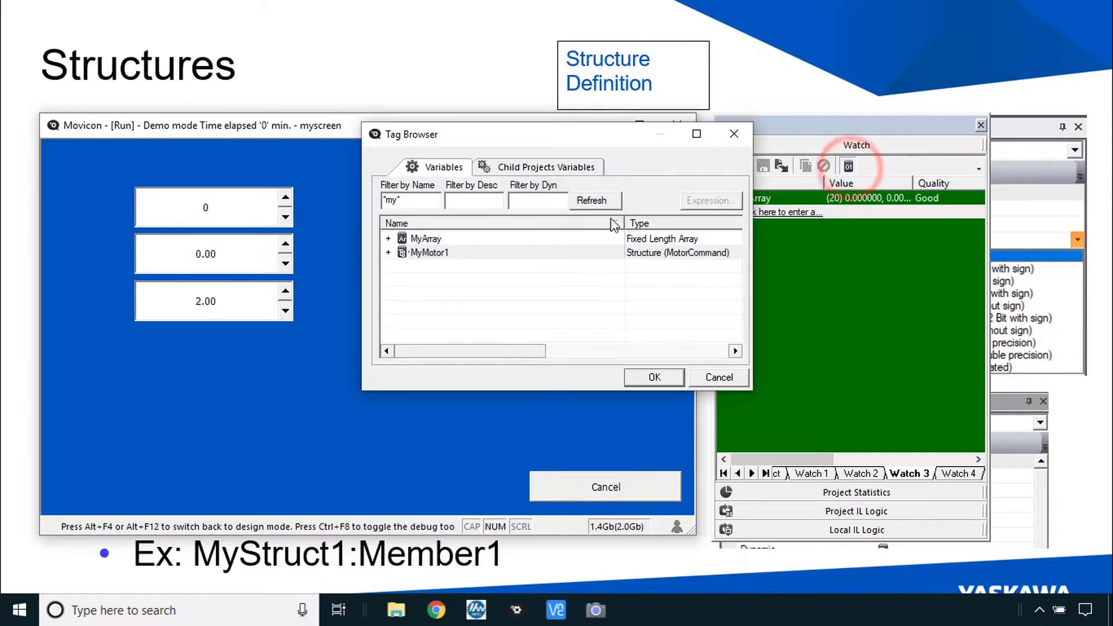
{"action": "left_click", "coordinate": [655, 377]}
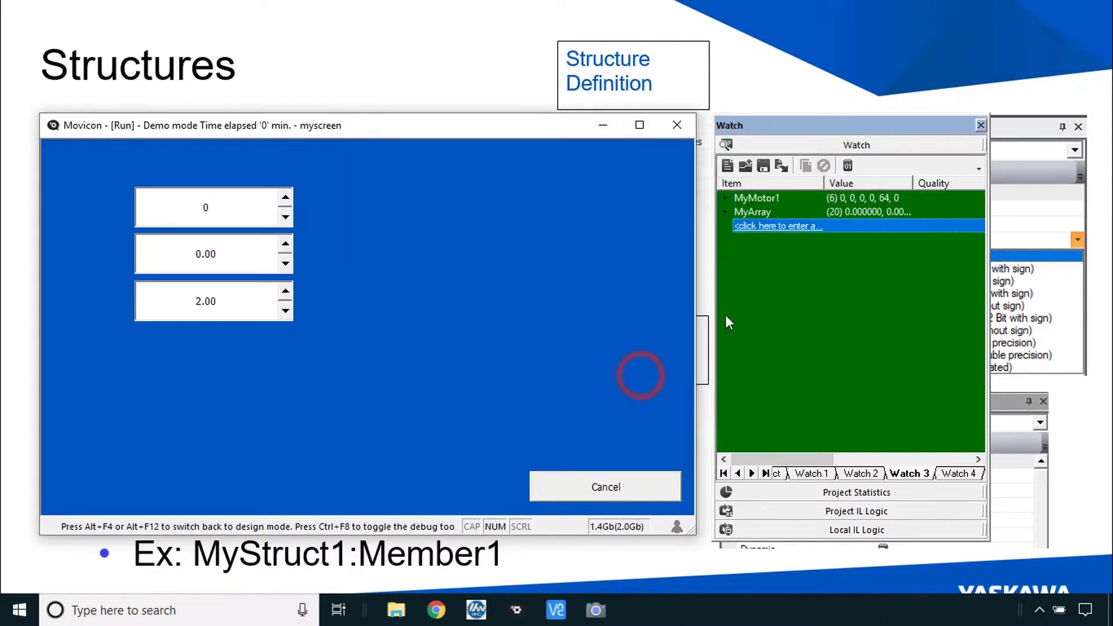
{"action": "left_click", "coordinate": [845, 226]}
{"action": "left_click", "coordinate": [285, 293]}
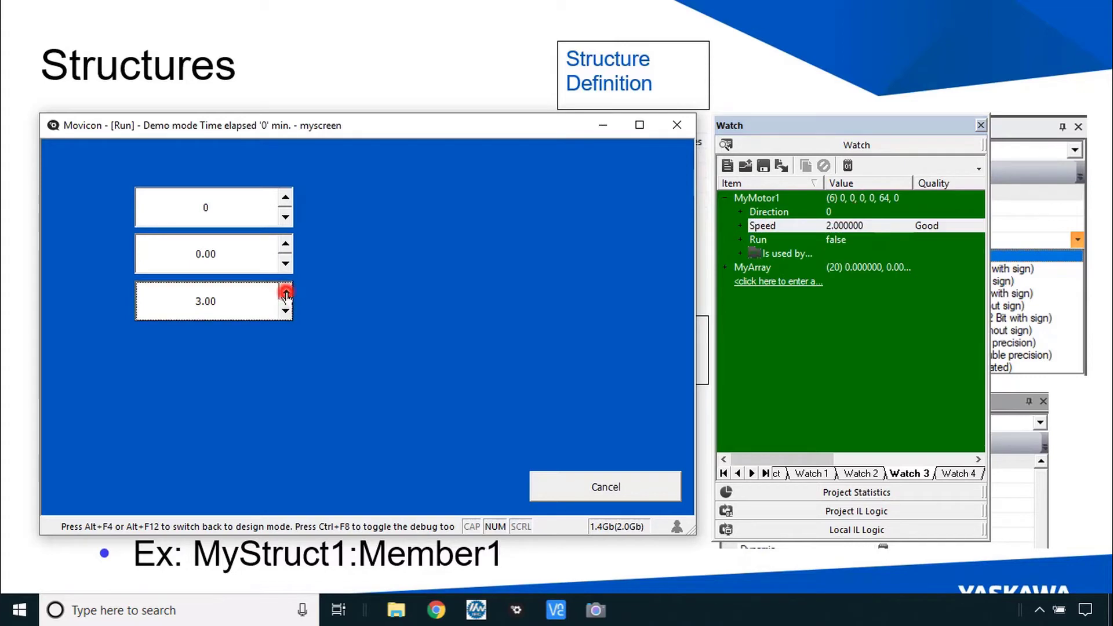
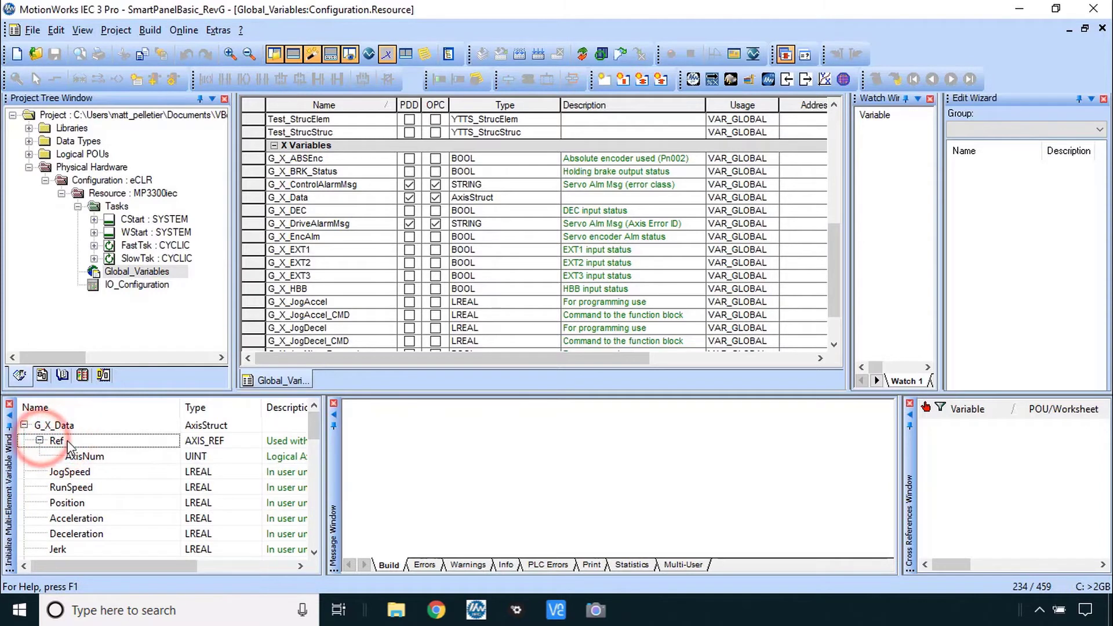
Step: Collapse the Ref and Prm elements of G_X_Data and look through its top-level members
{"action": "left_click", "coordinate": [39, 440]}
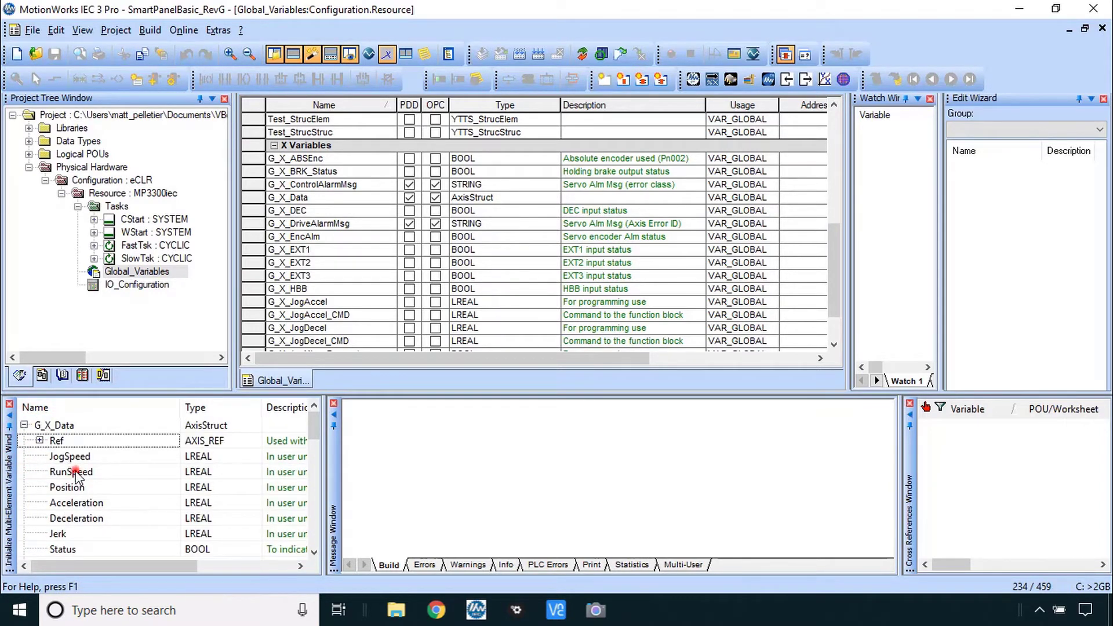
{"action": "scroll", "coordinate": [75, 499], "scroll_direction": "down", "scroll_amount": 3}
{"action": "scroll", "coordinate": [74, 504], "scroll_direction": "down", "scroll_amount": 1}
{"action": "scroll", "coordinate": [75, 518], "scroll_direction": "up", "scroll_amount": 1}
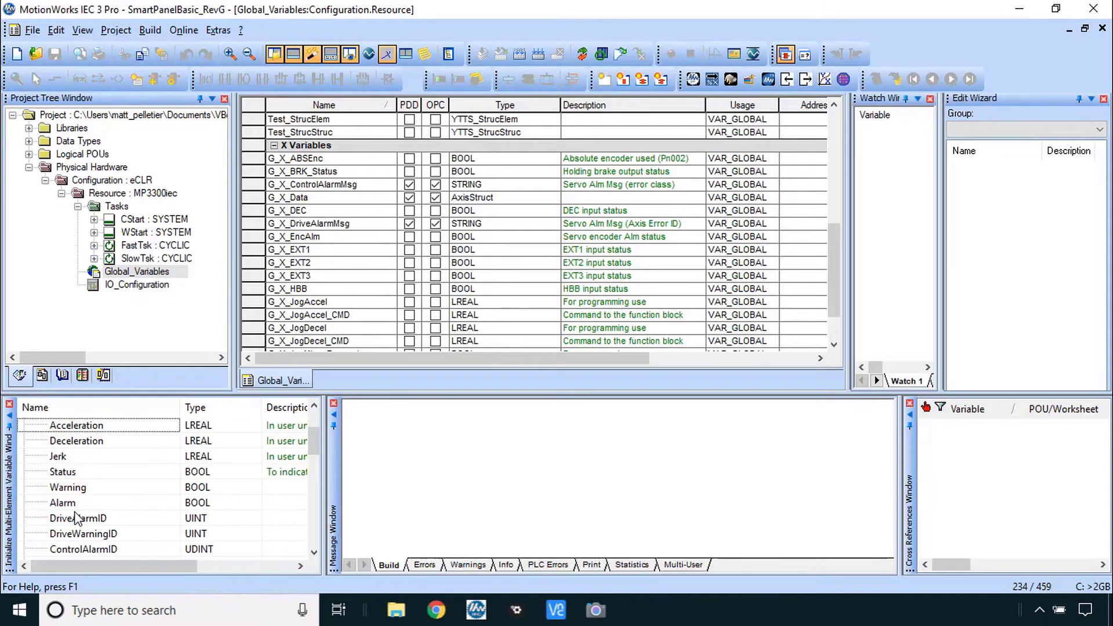
{"action": "scroll", "coordinate": [76, 518], "scroll_direction": "down", "scroll_amount": 2}
{"action": "left_click", "coordinate": [38, 471]}
{"action": "left_click", "coordinate": [38, 471]}
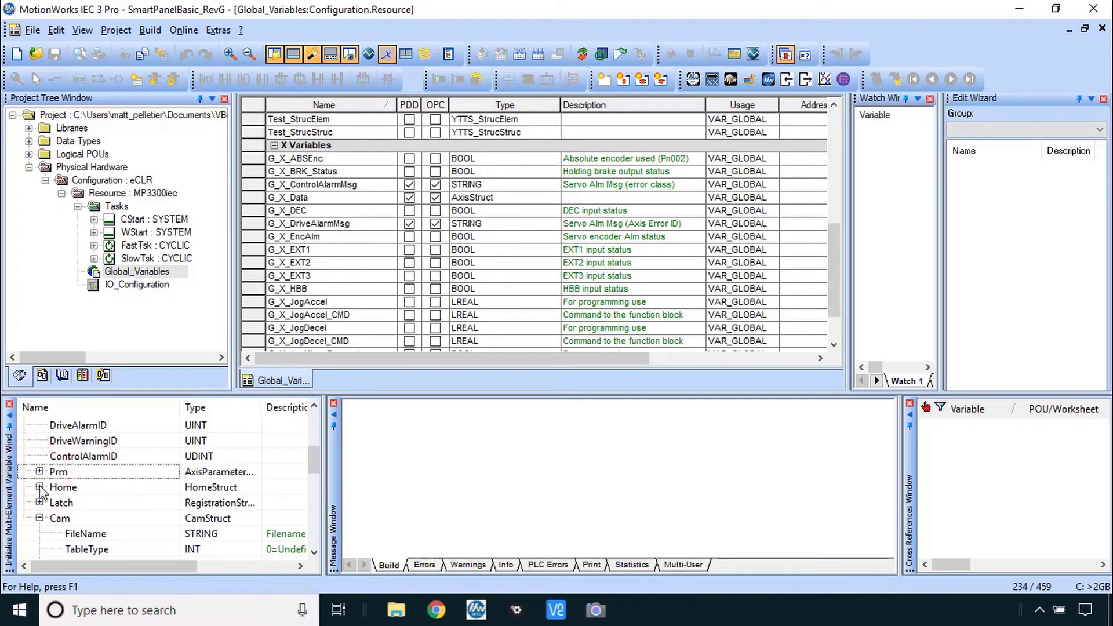
Step: Expand the Home and Latch elements of G_X_Data and examine their members, including the nested Trigger structure
{"action": "left_click", "coordinate": [39, 487]}
{"action": "scroll", "coordinate": [48, 492], "scroll_direction": "down", "scroll_amount": 2}
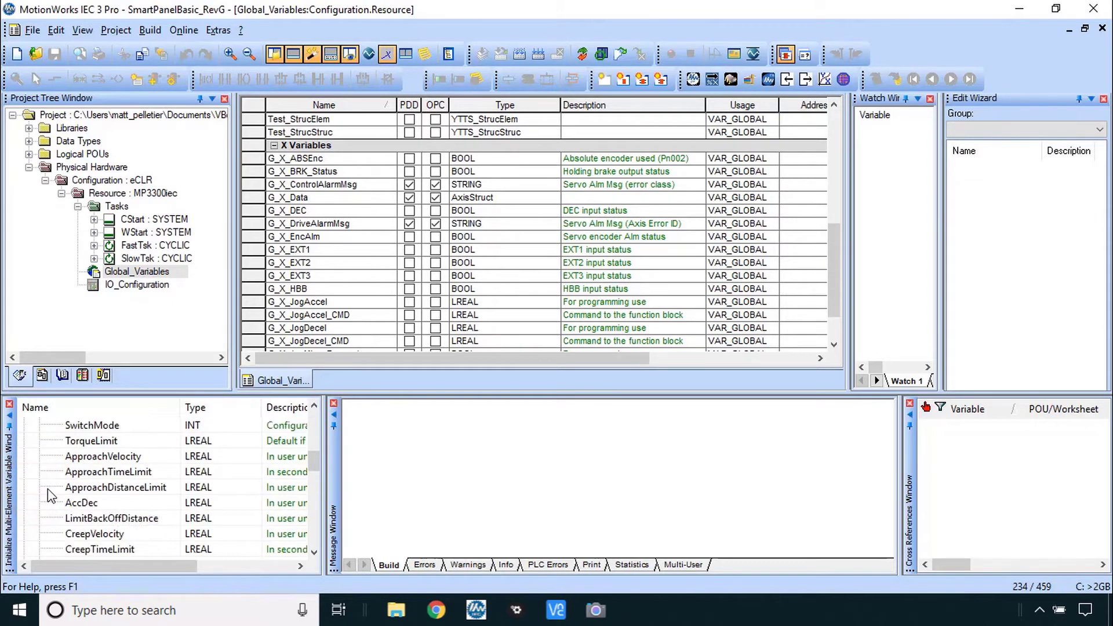
{"action": "scroll", "coordinate": [48, 489], "scroll_direction": "down", "scroll_amount": 3}
{"action": "left_click", "coordinate": [39, 502]}
{"action": "left_click", "coordinate": [81, 472]}
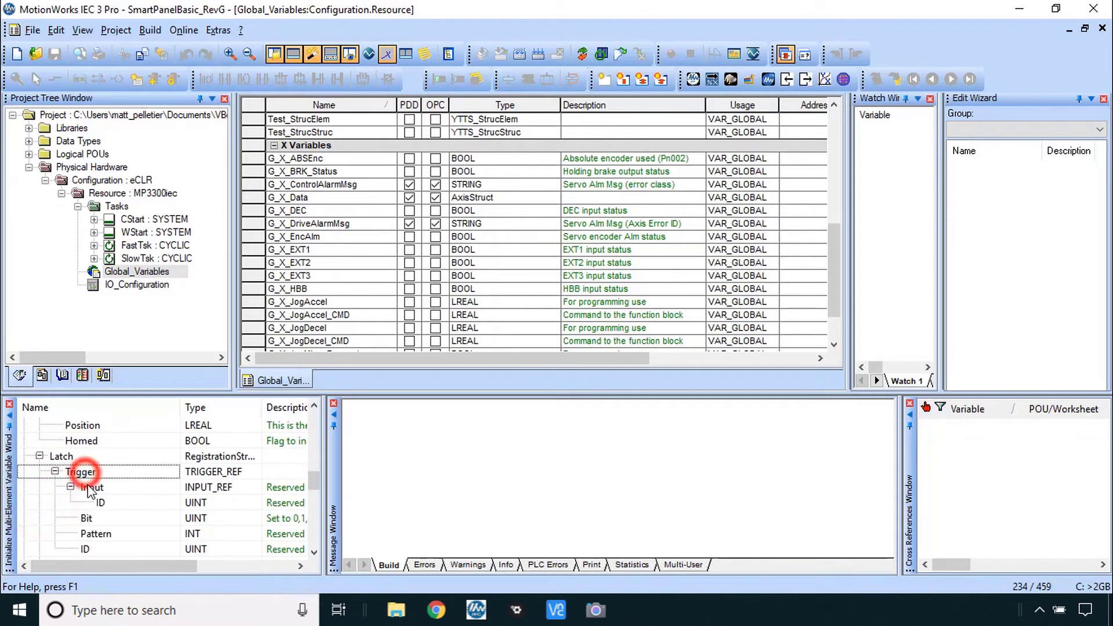
{"action": "scroll", "coordinate": [85, 481], "scroll_direction": "down", "scroll_amount": 2}
Step: Examine the Cam structure of G_X_Data and its nested EngageData and DisengageData structures
{"action": "left_click", "coordinate": [55, 487]}
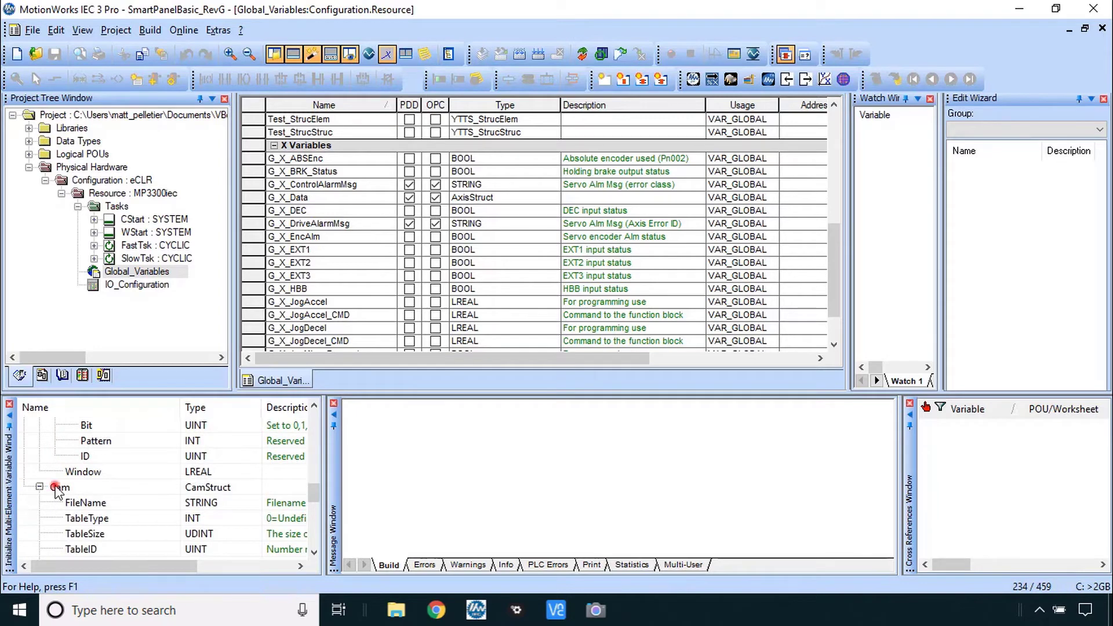
{"action": "scroll", "coordinate": [70, 492], "scroll_direction": "down", "scroll_amount": 2}
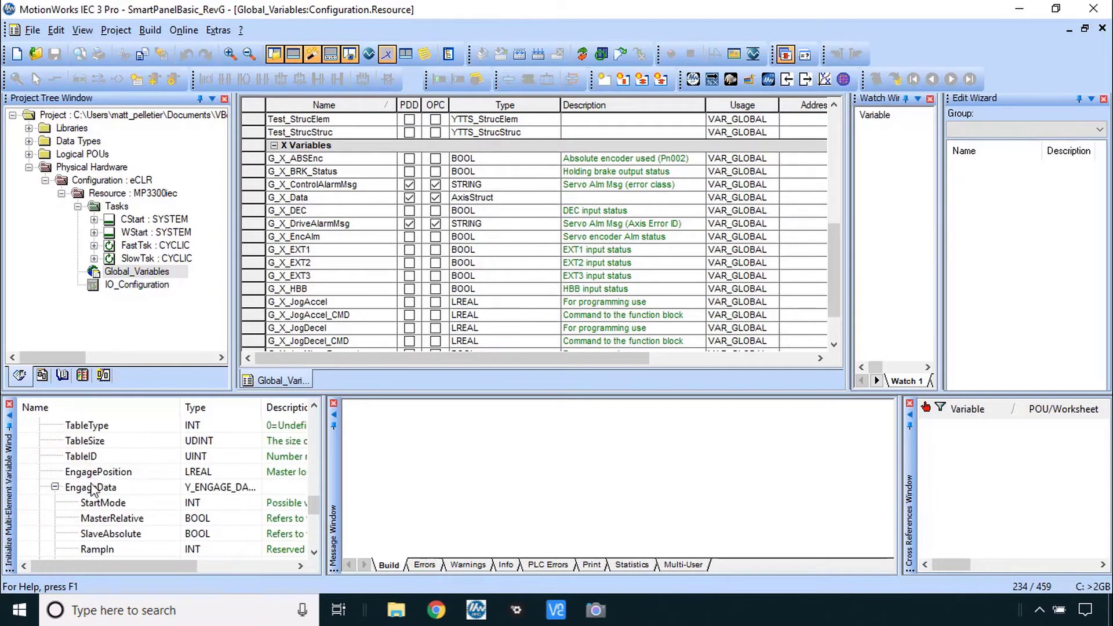
{"action": "left_click", "coordinate": [94, 491]}
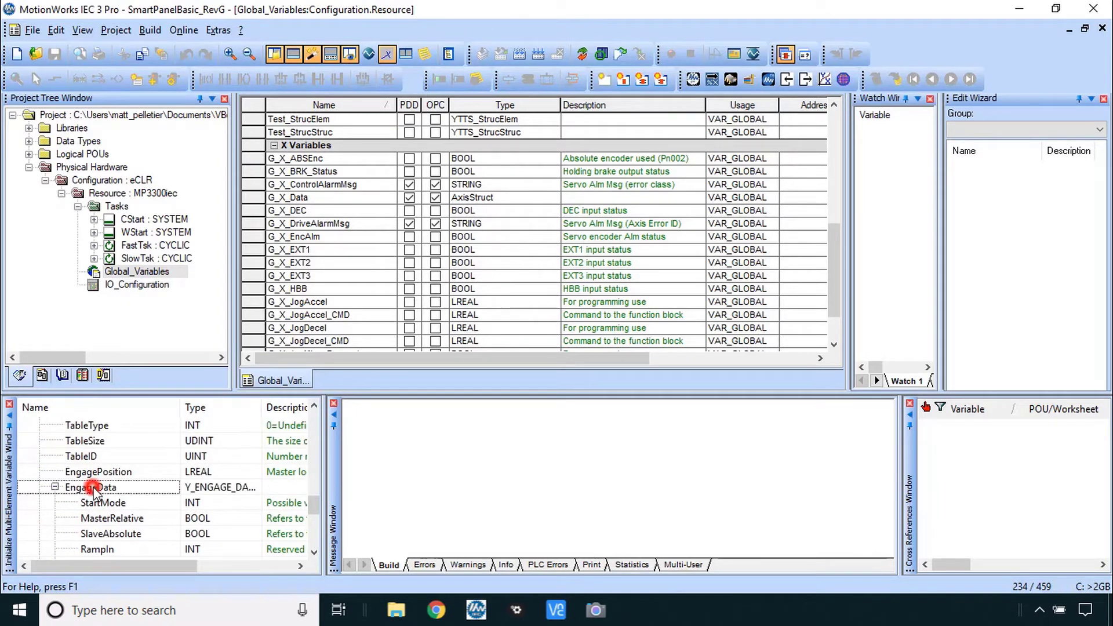
{"action": "scroll", "coordinate": [99, 490], "scroll_direction": "down", "scroll_amount": 3}
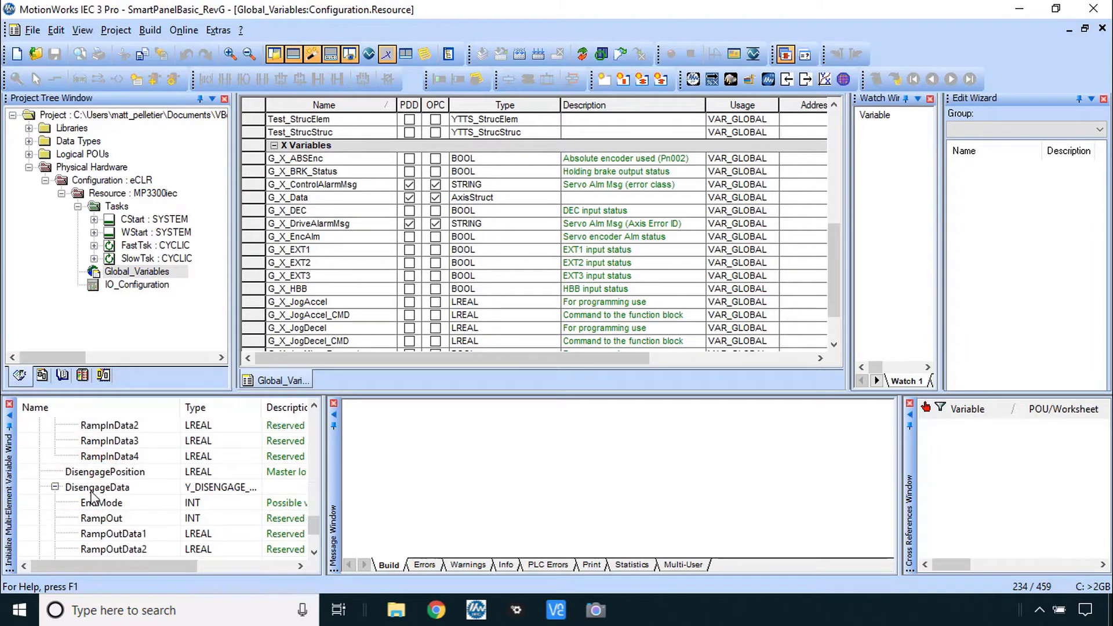
{"action": "left_click", "coordinate": [98, 490]}
{"action": "scroll", "coordinate": [95, 493], "scroll_direction": "down", "scroll_amount": 2}
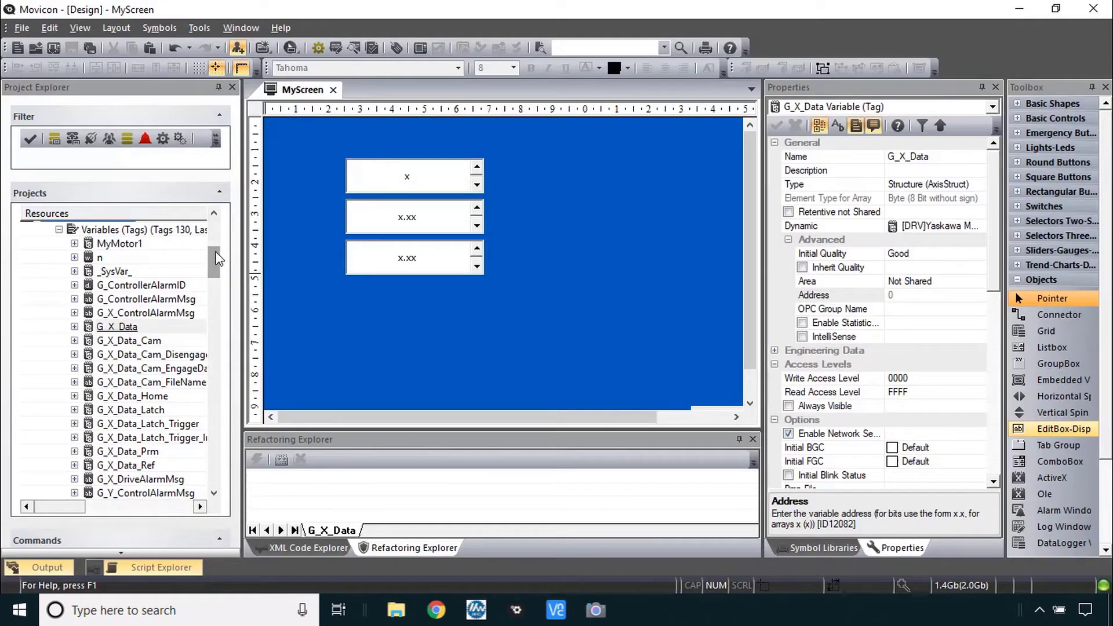
Step: Select the G_X_Data tag in the project variables to examine its type and properties
{"action": "left_click", "coordinate": [119, 313]}
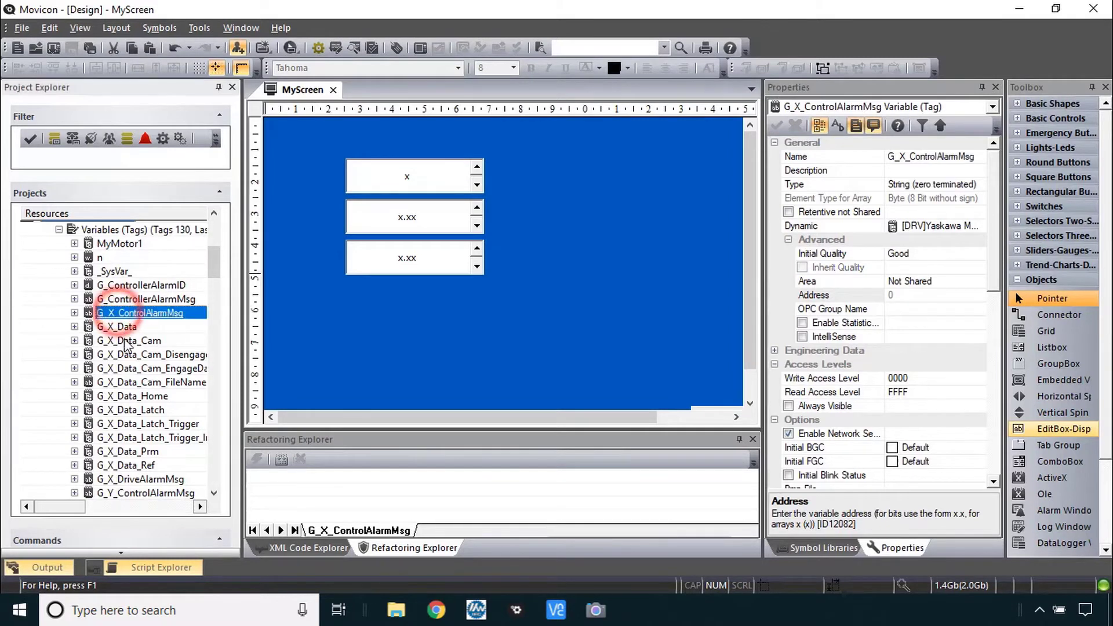
{"action": "left_click", "coordinate": [116, 326]}
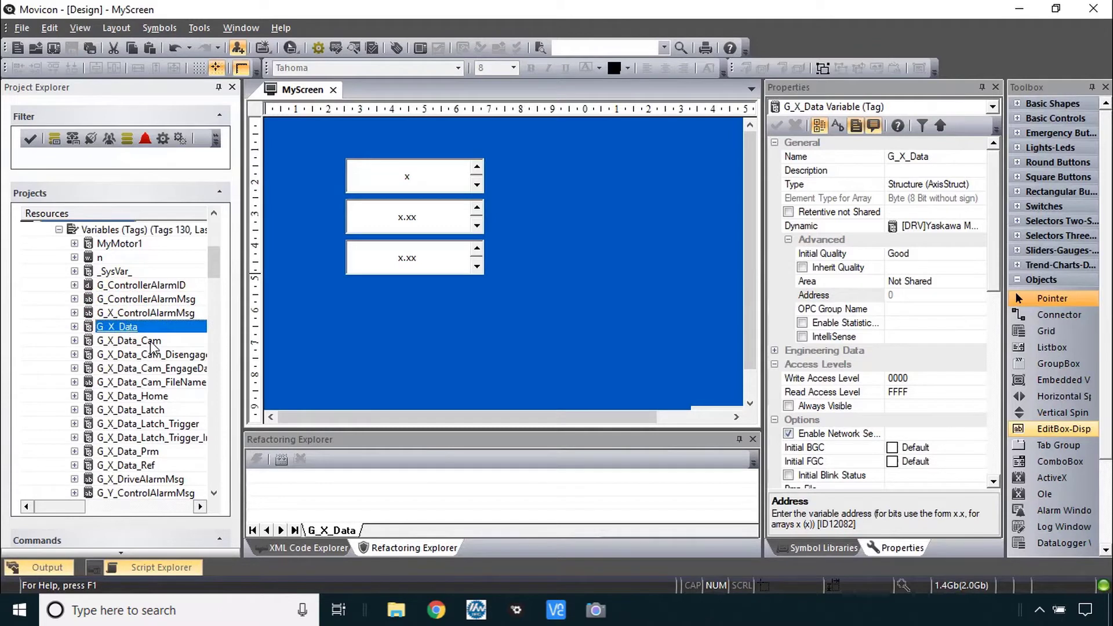
Step: Go through the G_X_Data Cam, Home and Latch tags, including their nested DisengageData, EngageData, Trigger and Input tags, and examine their structure types
{"action": "left_click", "coordinate": [152, 341]}
{"action": "left_click", "coordinate": [181, 353]}
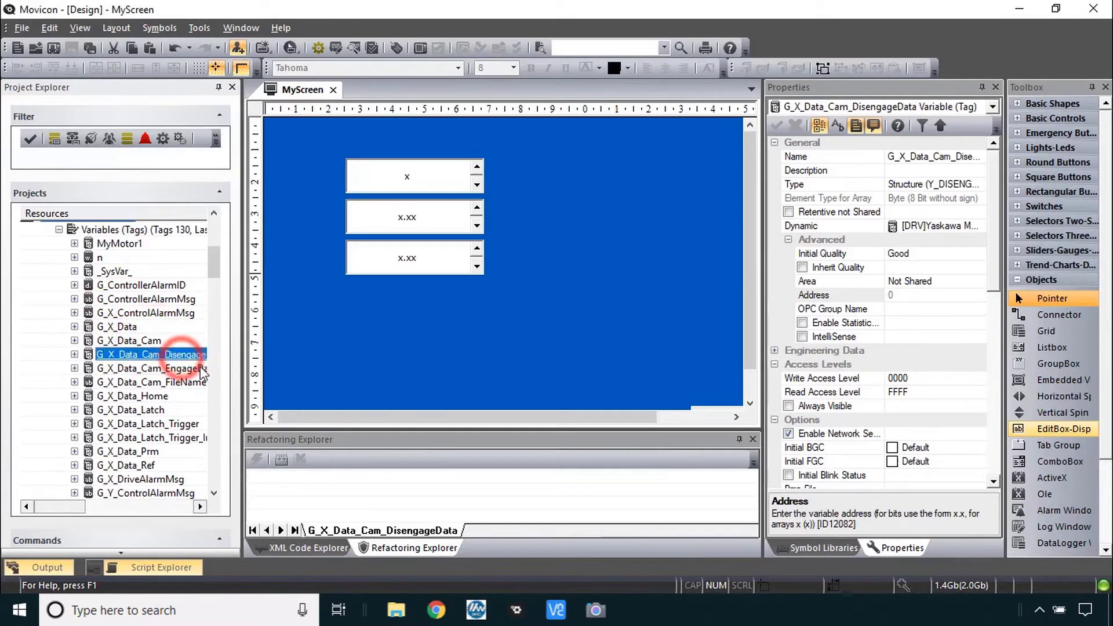
{"action": "left_click", "coordinate": [163, 369]}
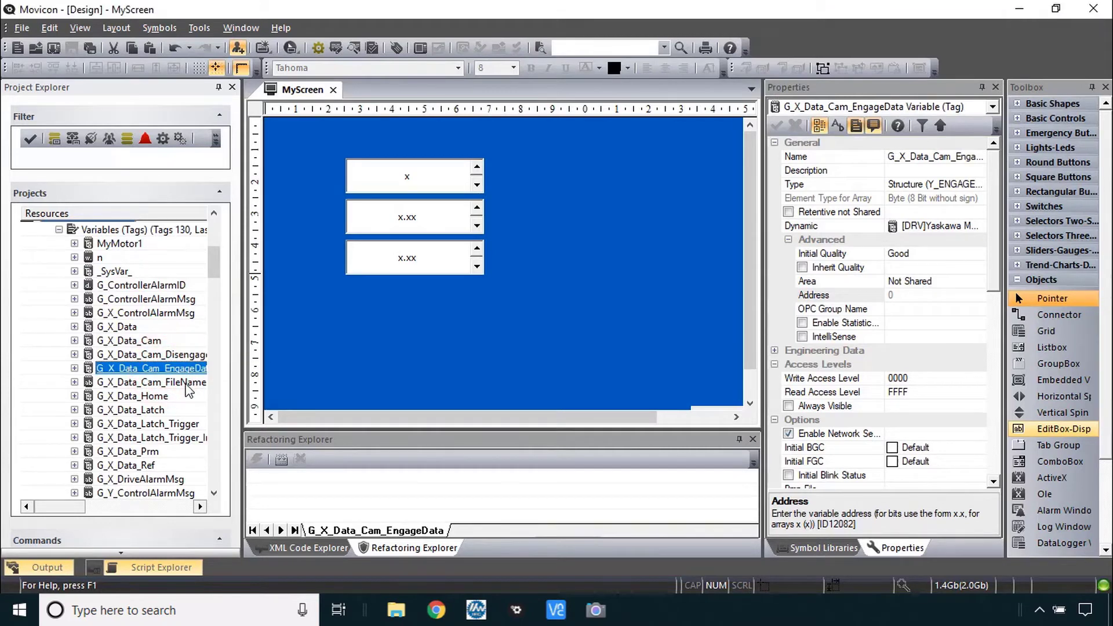
{"action": "left_click", "coordinate": [185, 382]}
{"action": "left_click", "coordinate": [155, 398]}
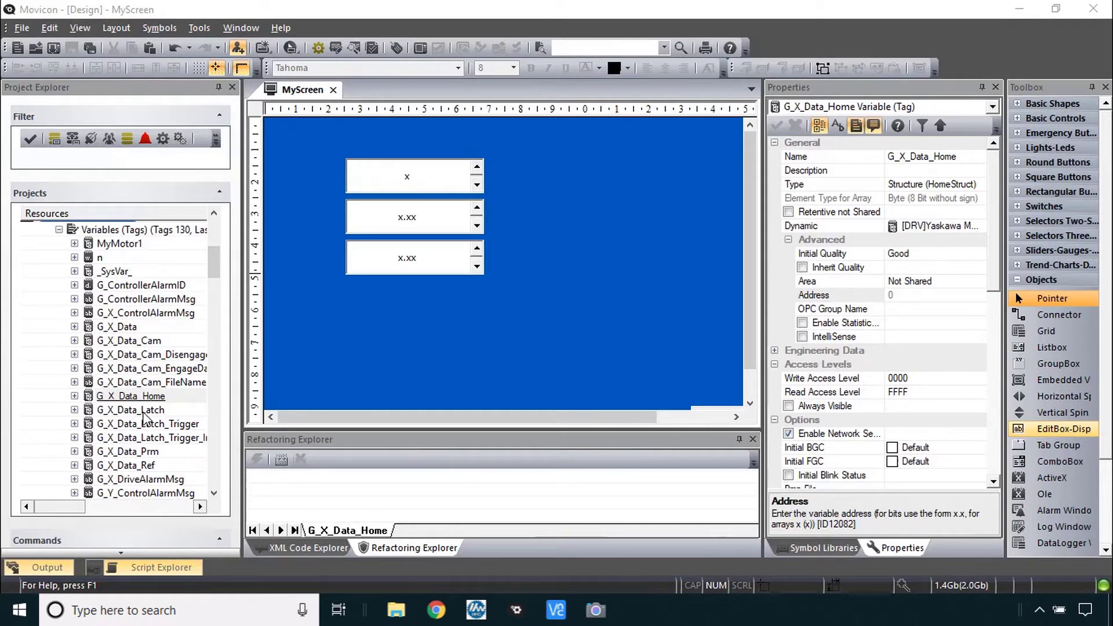
{"action": "left_click", "coordinate": [144, 411]}
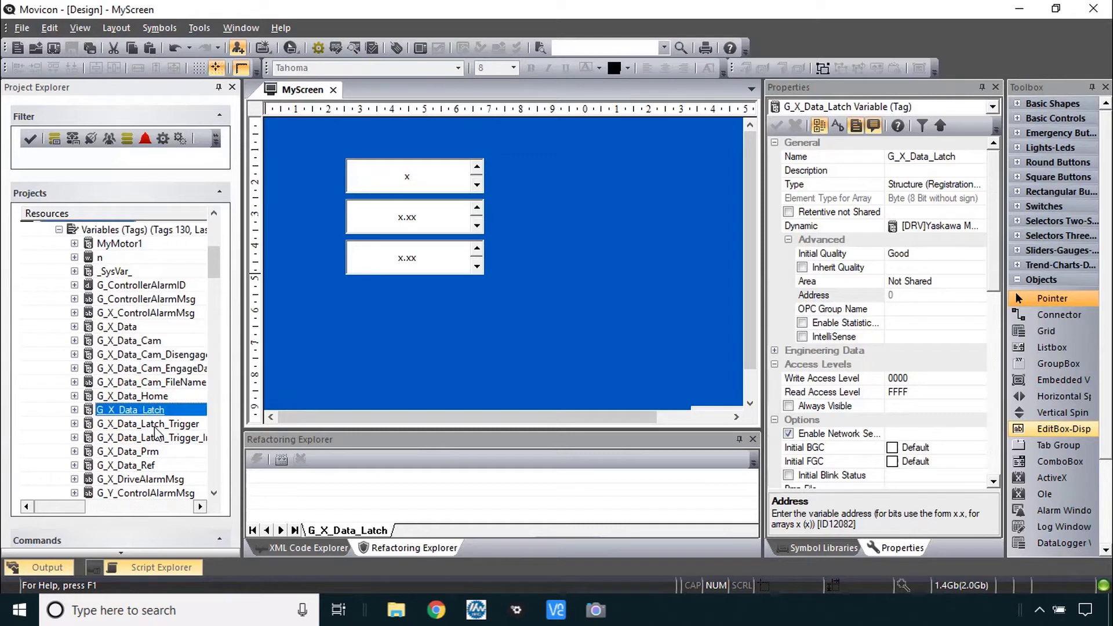
{"action": "left_click", "coordinate": [152, 424]}
{"action": "left_click", "coordinate": [154, 439]}
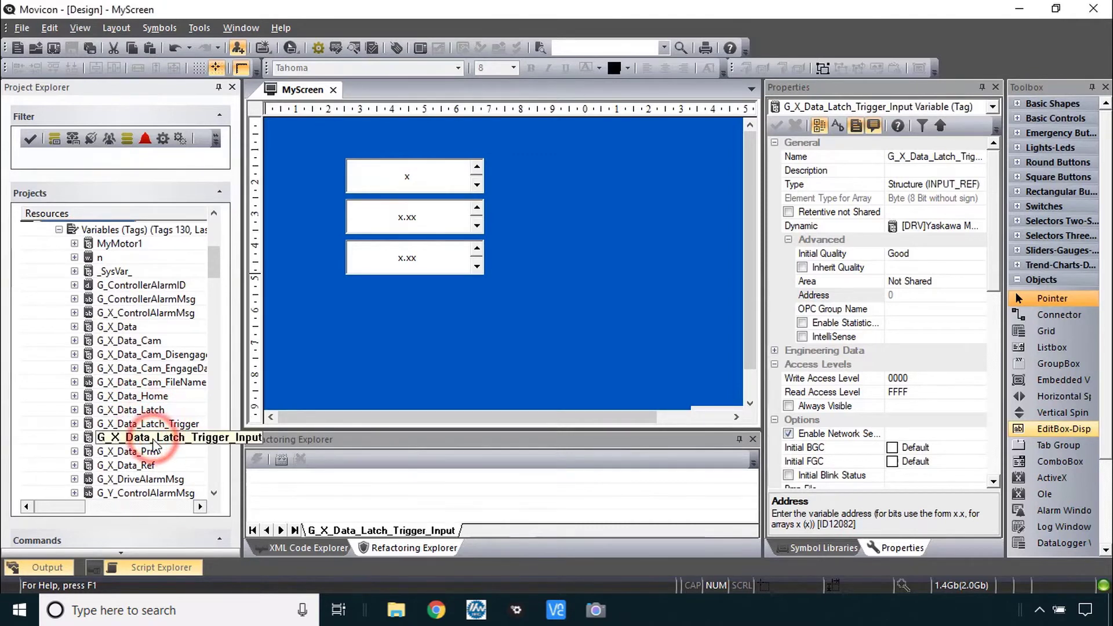
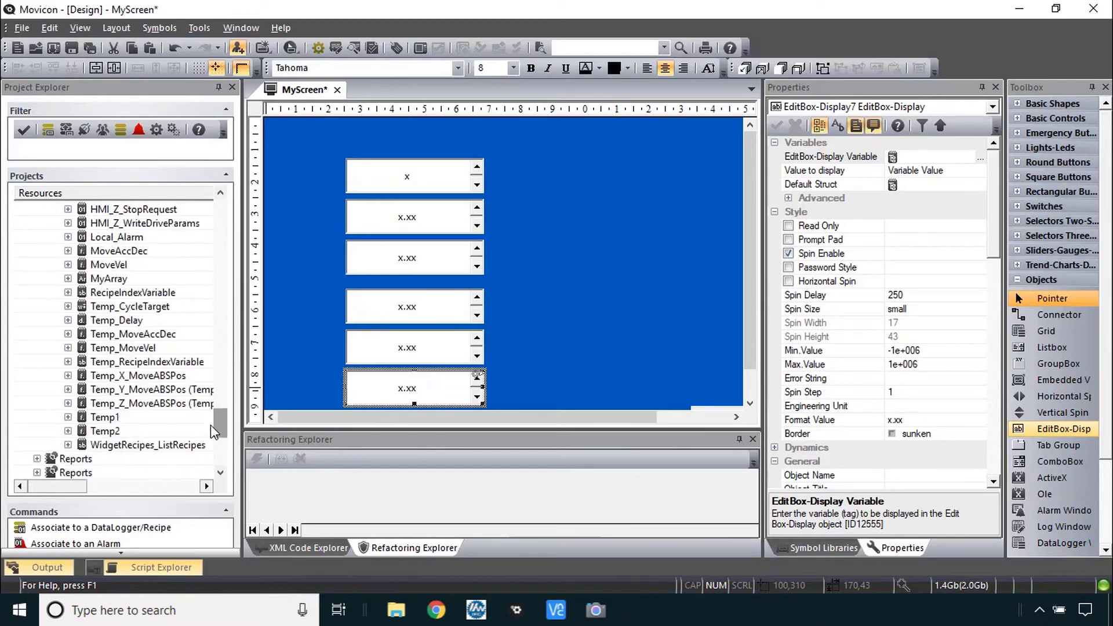
Step: Copy the Status label from the Control screen and paste it into MyScreen
{"action": "double_click", "coordinate": [87, 348]}
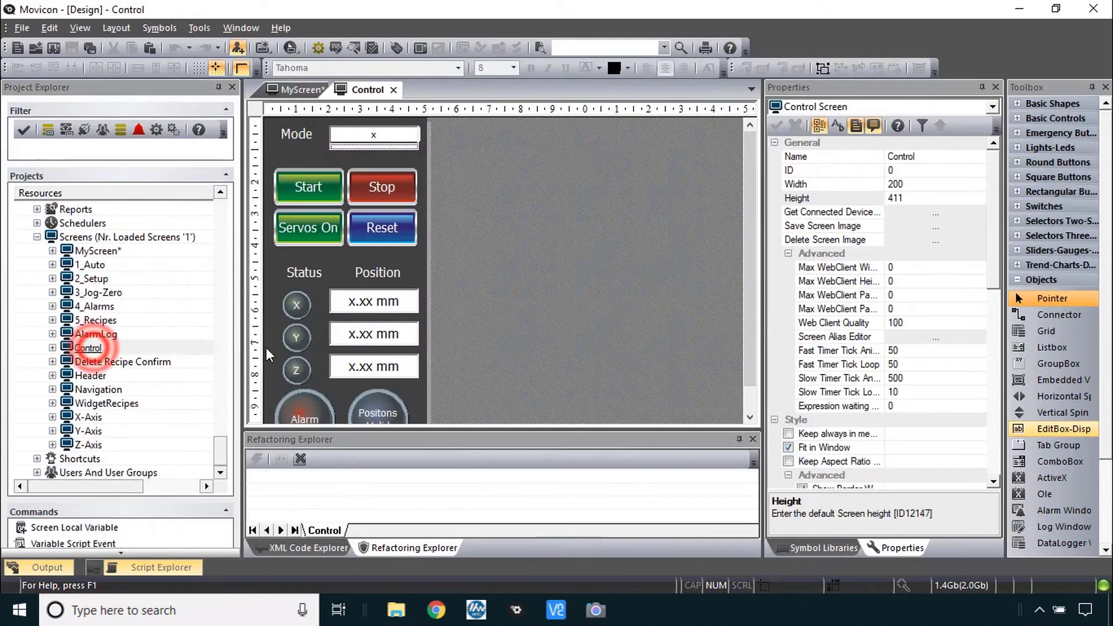
{"action": "left_click", "coordinate": [300, 275]}
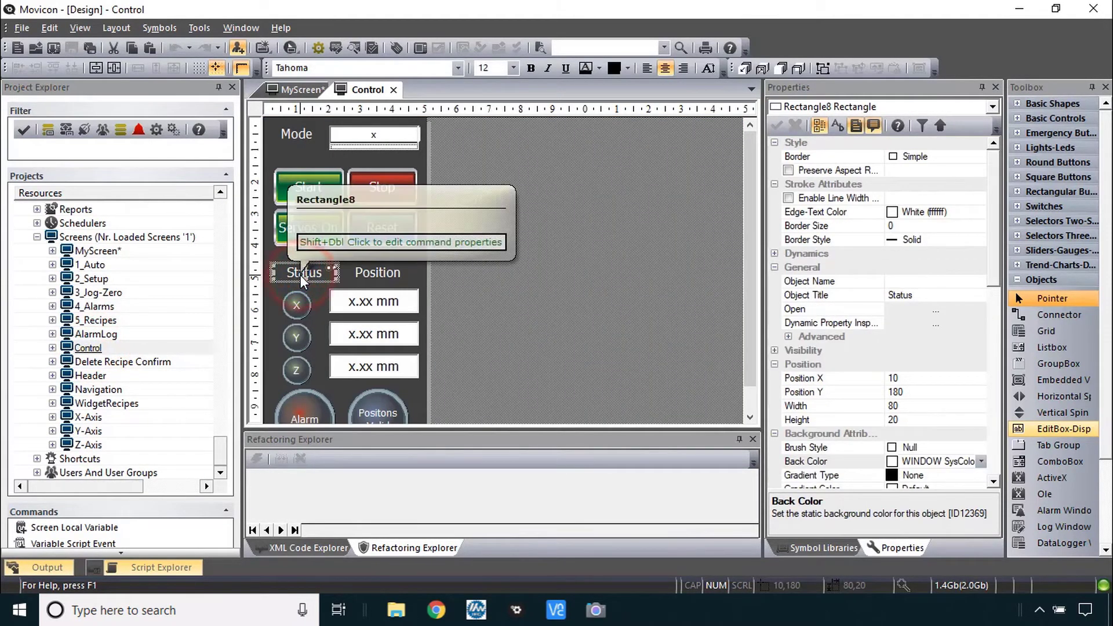
{"action": "left_click", "coordinate": [297, 90]}
{"action": "key", "text": "ctrl+v"}
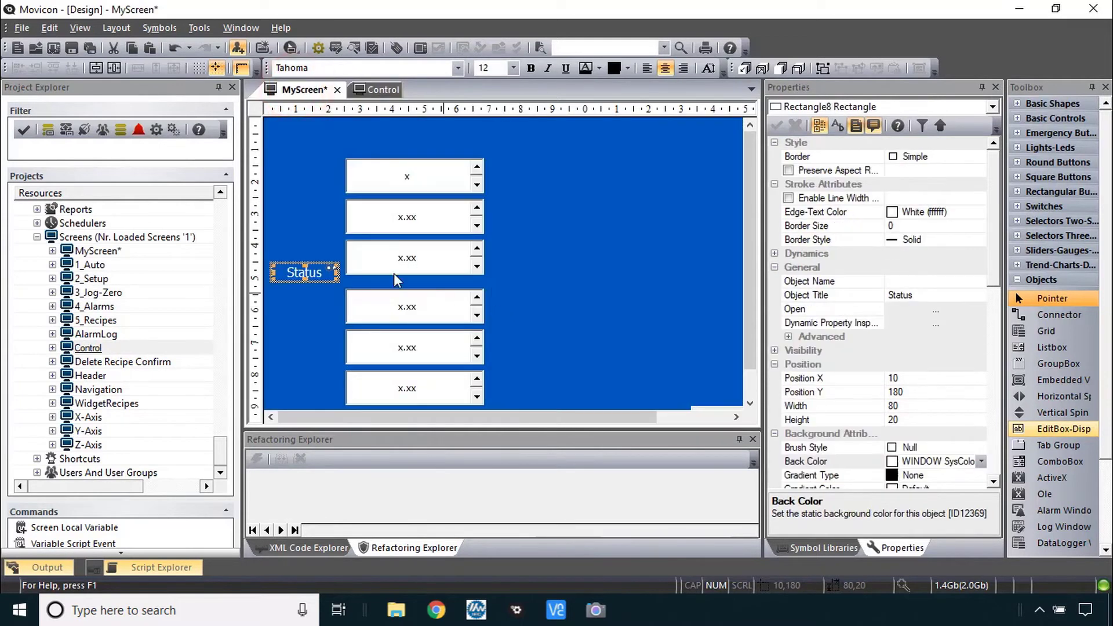
Step: Place the pasted label beside the fourth edit box and change its text to Pos
{"action": "double_click", "coordinate": [304, 256]}
{"action": "type", "text": "Po"}
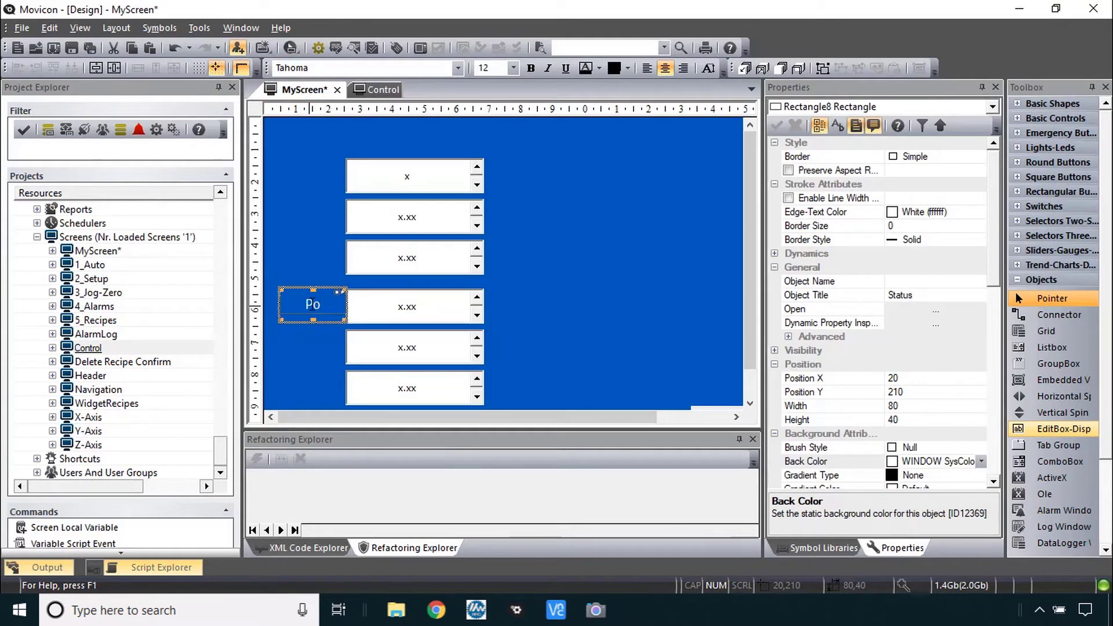
{"action": "type", "text": "s"}
Step: Duplicate the Pos label beside the fifth and sixth edit boxes, and set the copies' texts to Vel and Trq
{"action": "left_click_drag", "start_coordinate": [281, 320], "coordinate": [320, 345]}
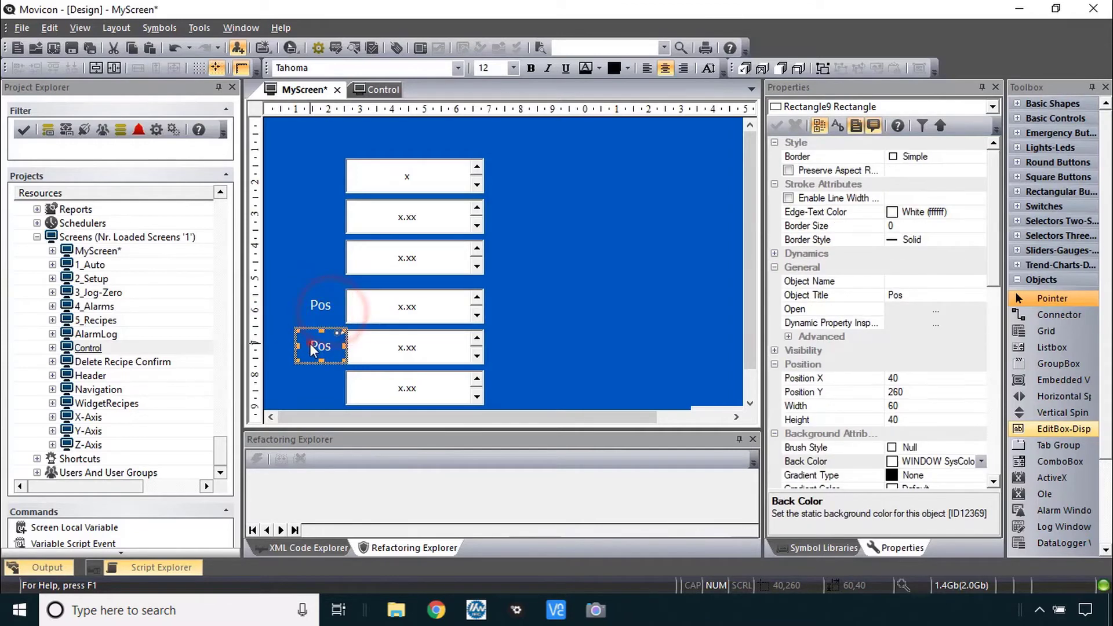
{"action": "double_click", "coordinate": [319, 345]}
{"action": "type", "text": "Vel"}
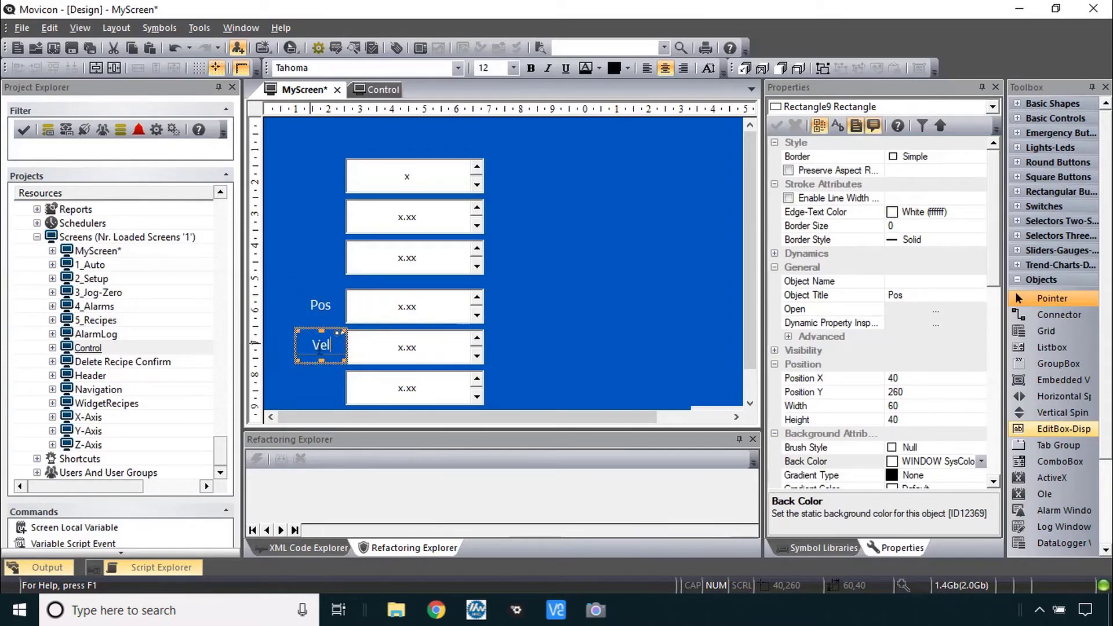
{"action": "left_click_drag", "start_coordinate": [320, 348], "coordinate": [320, 377]}
{"action": "double_click", "coordinate": [322, 377]}
{"action": "type", "text": "Trq"}
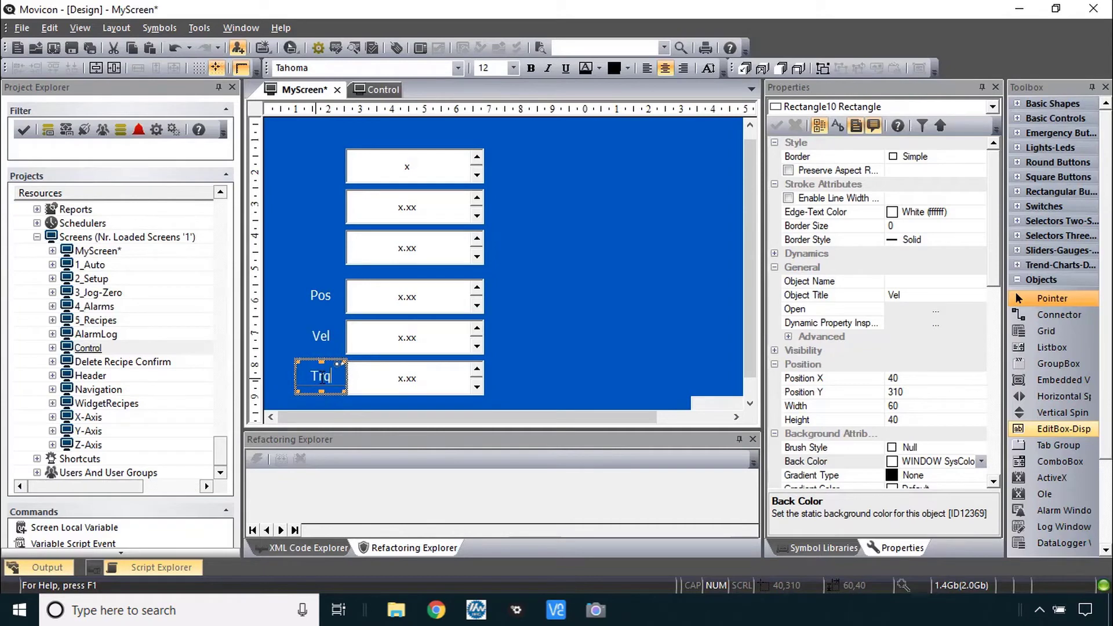
{"action": "left_click", "coordinate": [601, 295]}
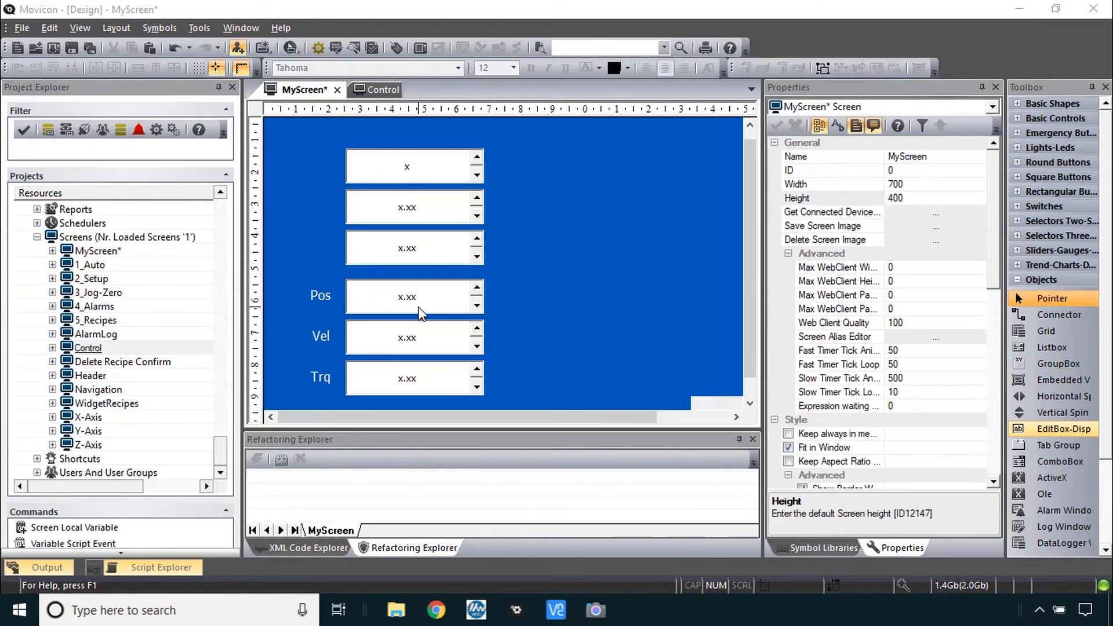
Step: Assign the ActualPosition member of G_X_Data_Prm as the display variable of the Pos edit box
{"action": "left_click", "coordinate": [389, 304]}
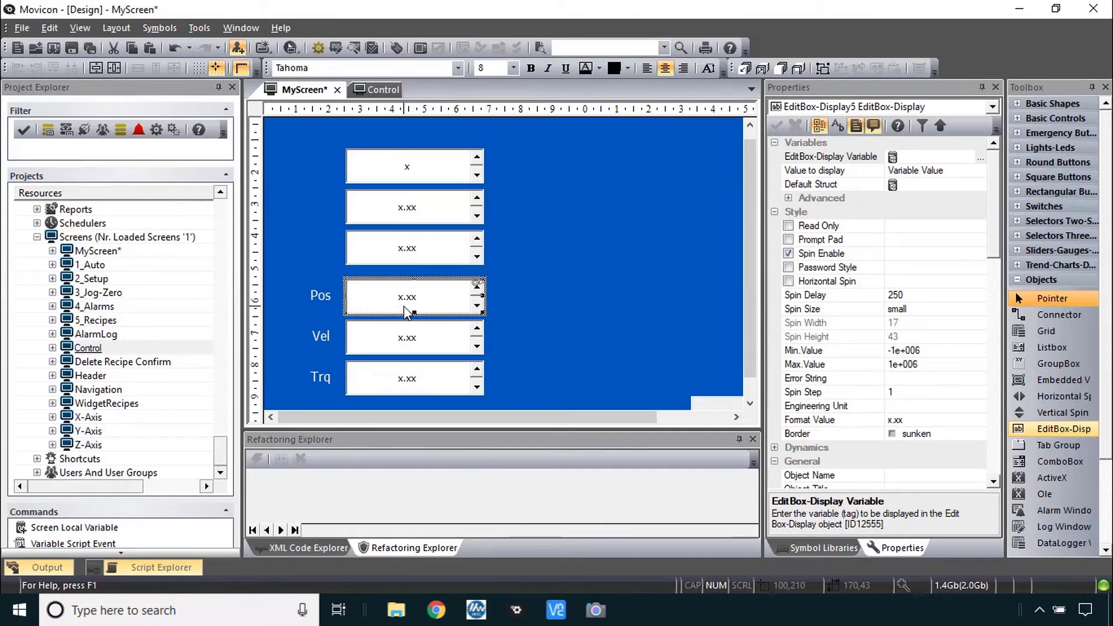
{"action": "double_click", "coordinate": [808, 156]}
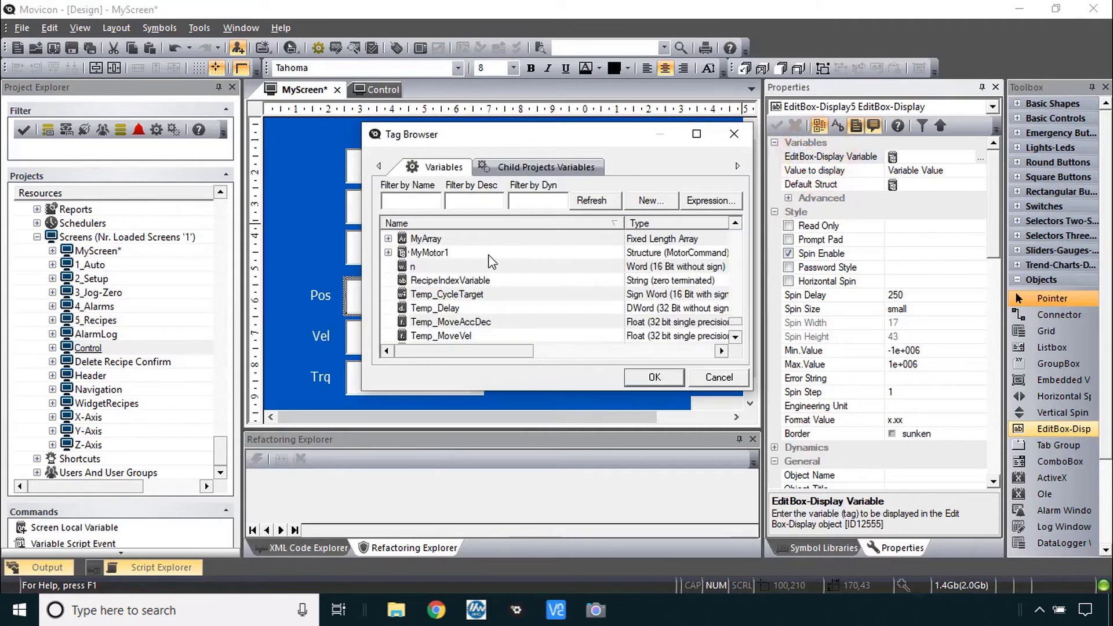
{"action": "scroll", "coordinate": [492, 262], "scroll_direction": "down", "scroll_amount": 5}
{"action": "left_click", "coordinate": [441, 294]}
{"action": "left_click", "coordinate": [389, 293]}
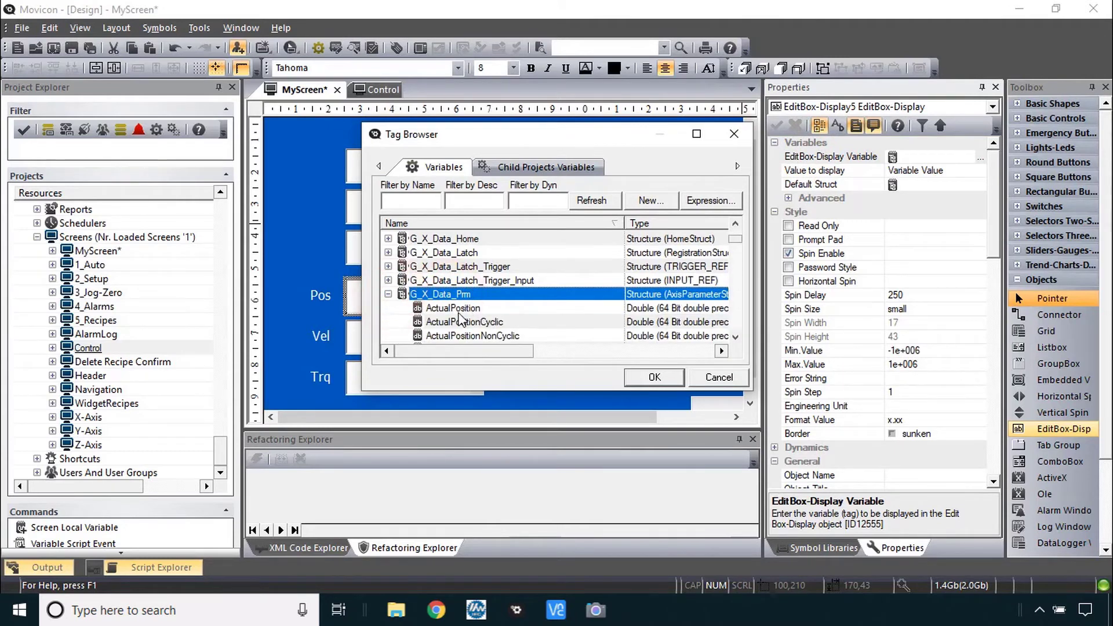
{"action": "left_click", "coordinate": [467, 309]}
{"action": "left_click", "coordinate": [649, 376]}
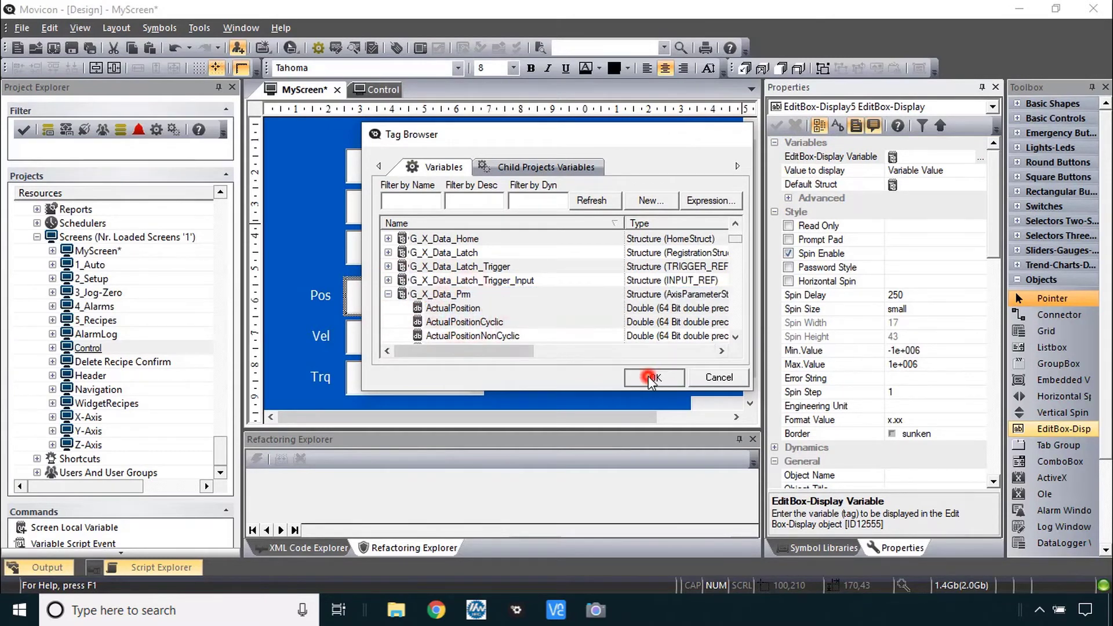
{"action": "left_click", "coordinate": [955, 161]}
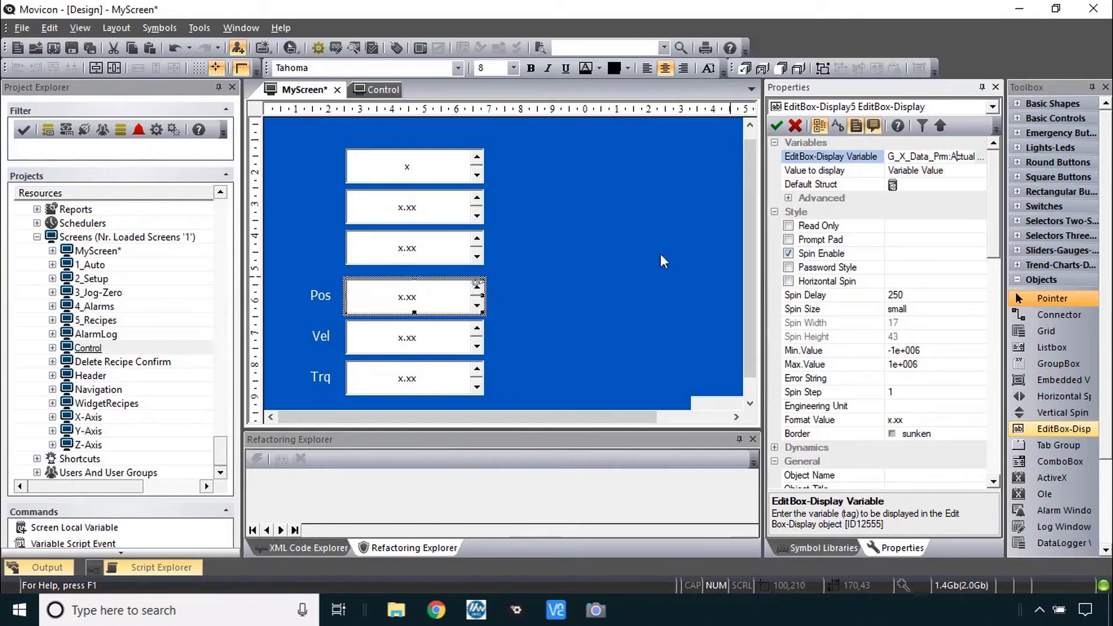
Step: Assign the ActualVelocity member of G_X_Data_Prm as the display variable of the Vel edit box
{"action": "left_click", "coordinate": [424, 340]}
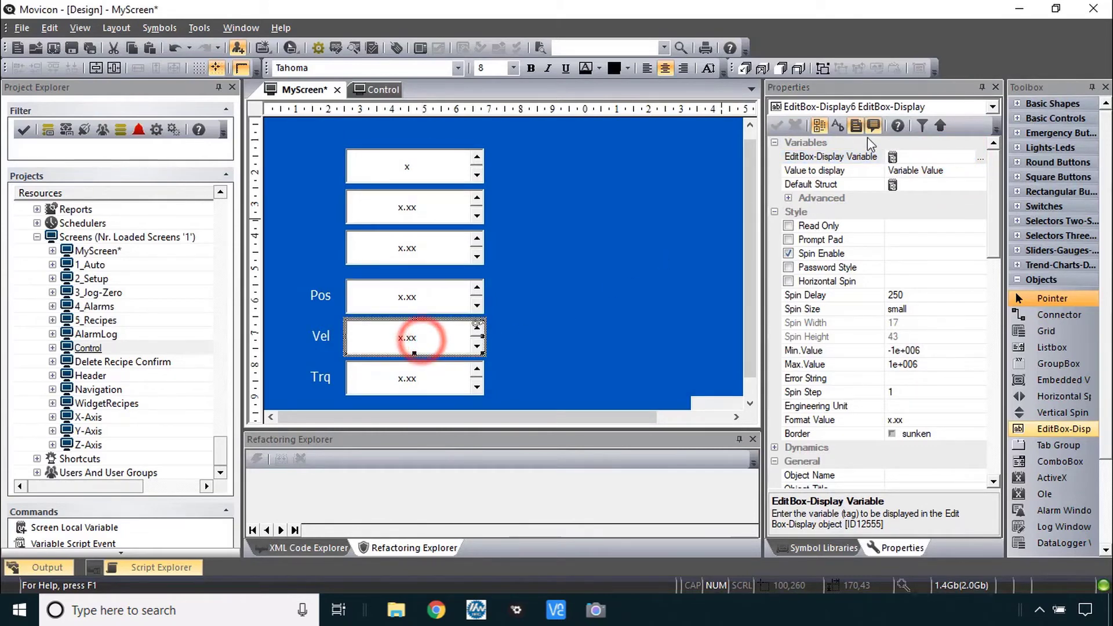
{"action": "double_click", "coordinate": [823, 153]}
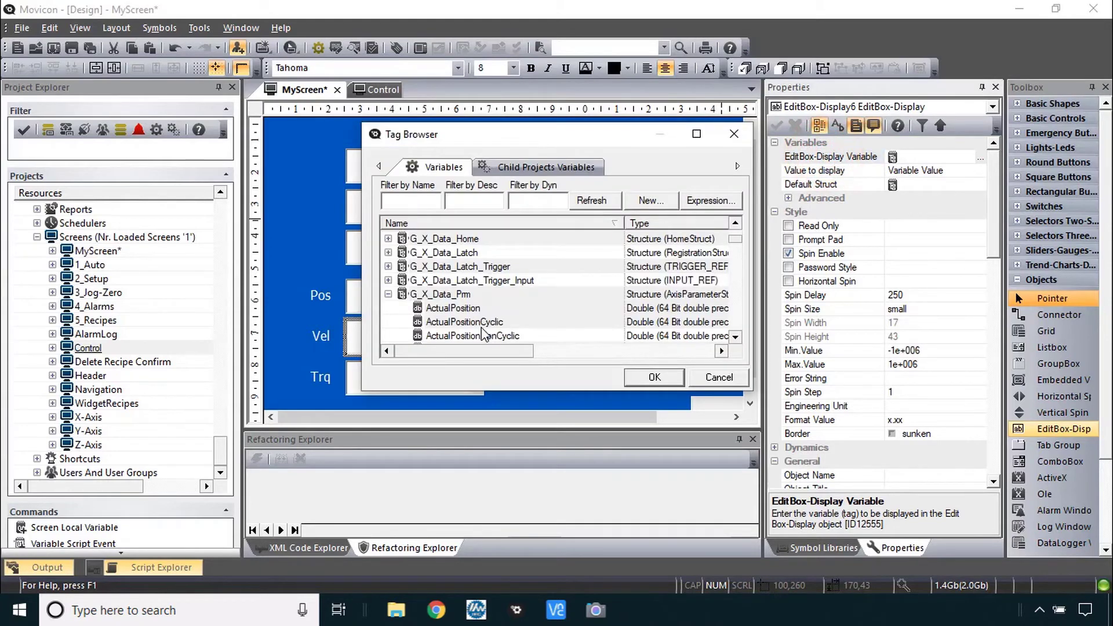
{"action": "double_click", "coordinate": [472, 321]}
Step: Assign the ActualTorque member of G_X_Data_Prm as the display variable of the Trq edit box
{"action": "left_click", "coordinate": [466, 381]}
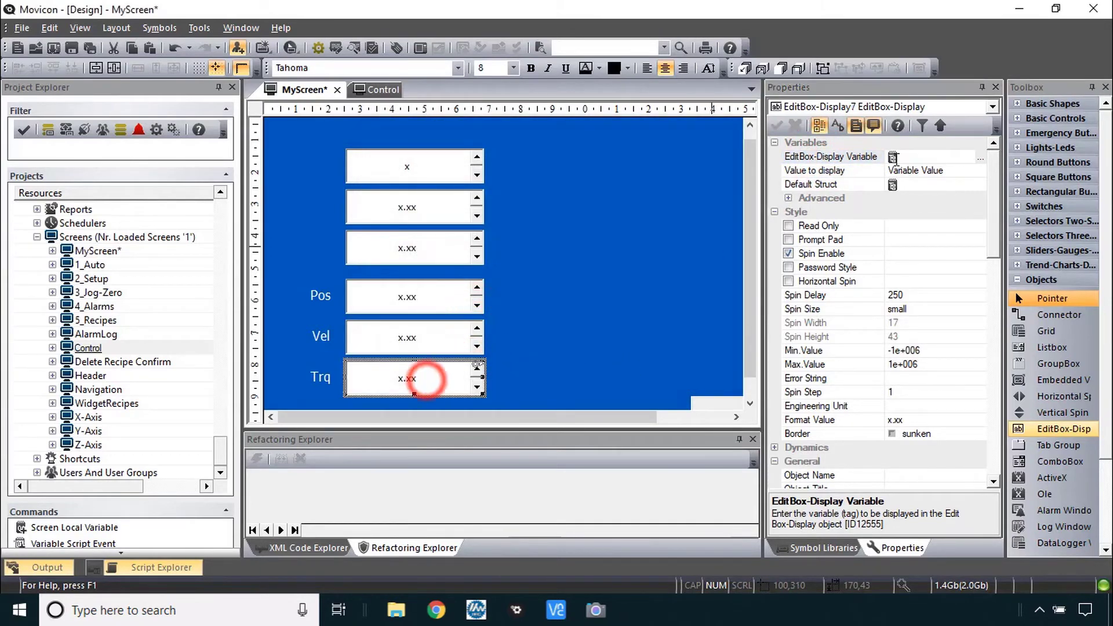
{"action": "double_click", "coordinate": [838, 157]}
{"action": "double_click", "coordinate": [464, 309]}
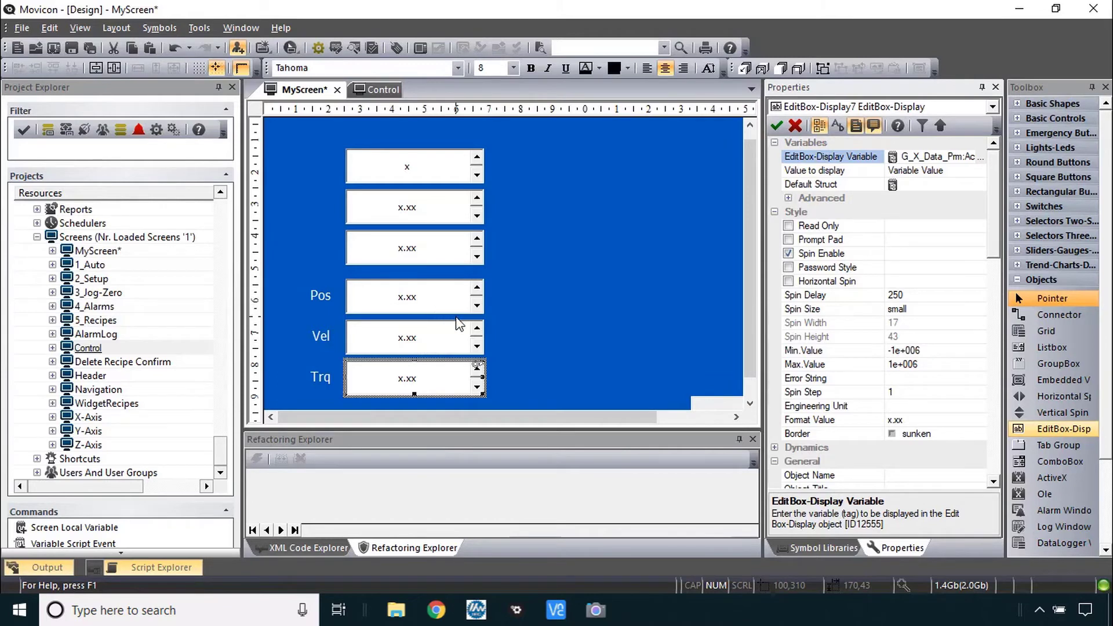
{"action": "left_click", "coordinate": [525, 305]}
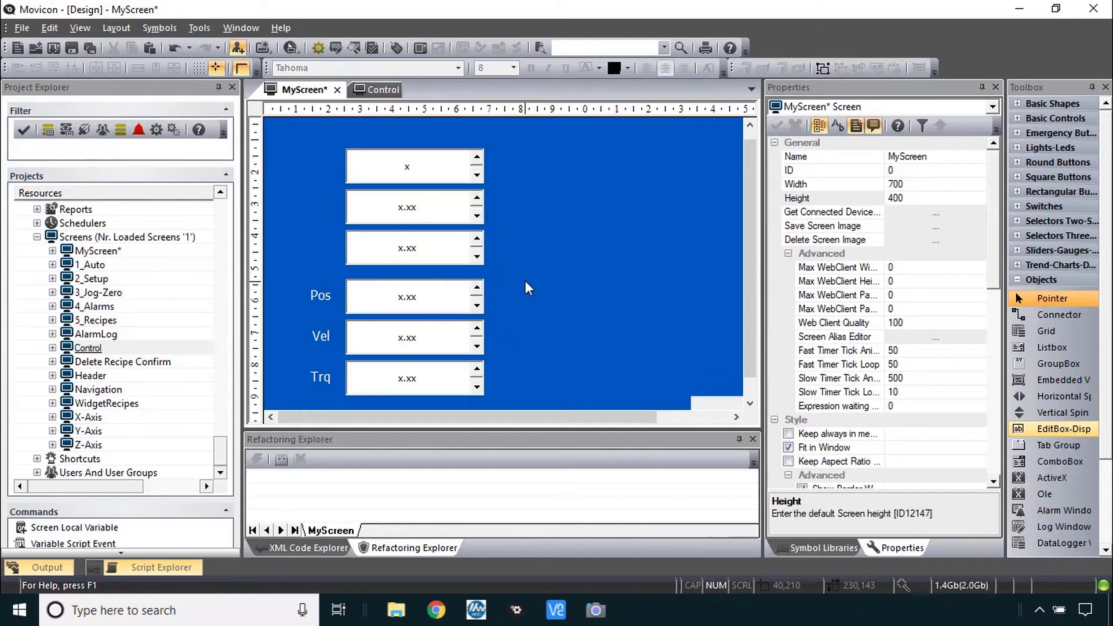
Step: Remove the G_X_Data_Prm prefix from the Pos edit box's variable, leaving :ActualPosition
{"action": "left_click_drag", "start_coordinate": [525, 281], "coordinate": [276, 399]}
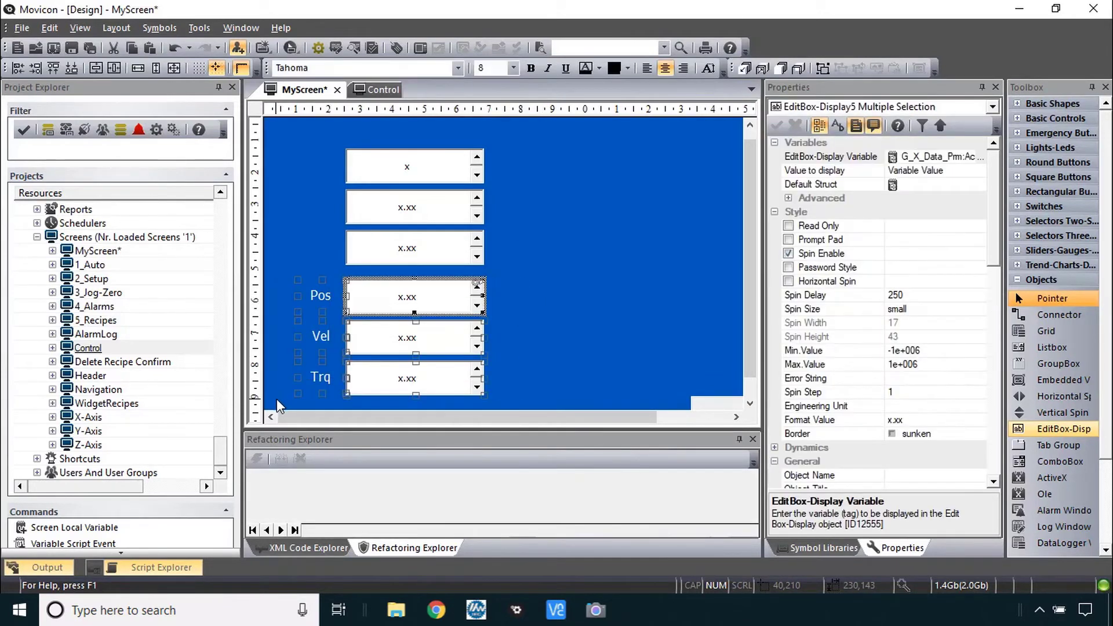
{"action": "left_click", "coordinate": [536, 287]}
{"action": "left_click", "coordinate": [422, 298]}
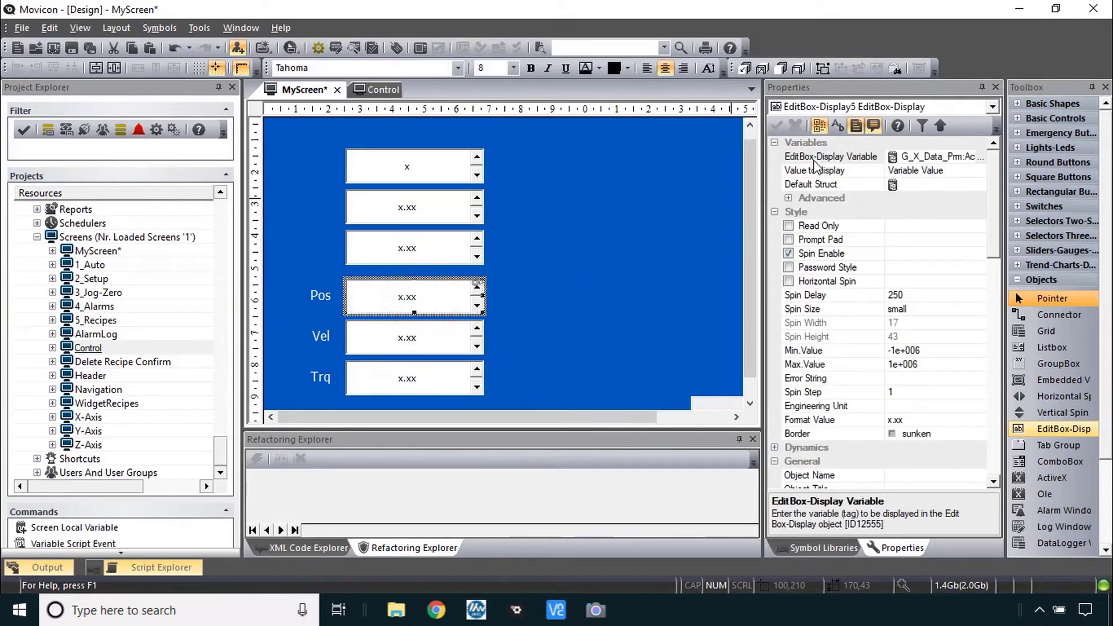
{"action": "double_click", "coordinate": [963, 157]}
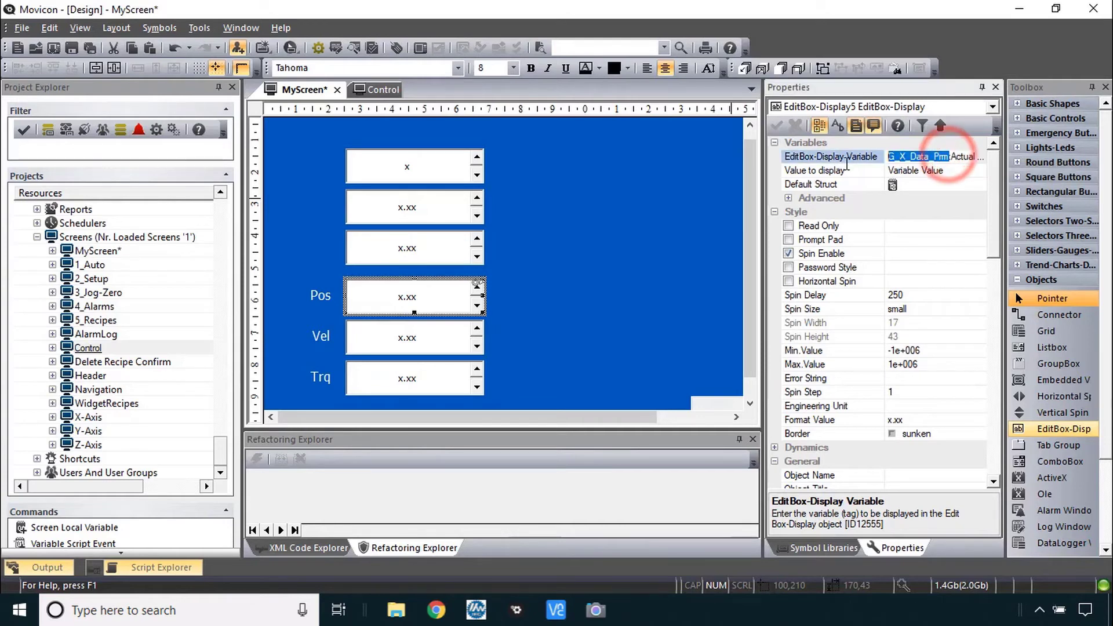
{"action": "key", "text": "Delete"}
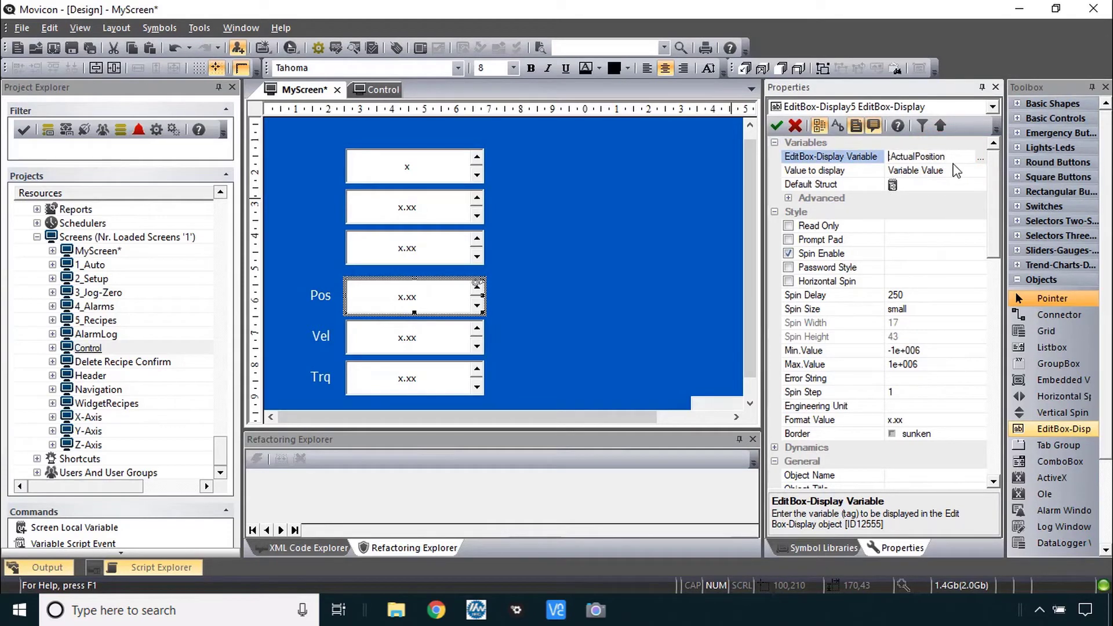
Step: Shorten the Vel and Trq edit boxes' variables to :ActualVelocity and :ActualTorque, and check the variables of all three boxes
{"action": "left_click", "coordinate": [436, 341]}
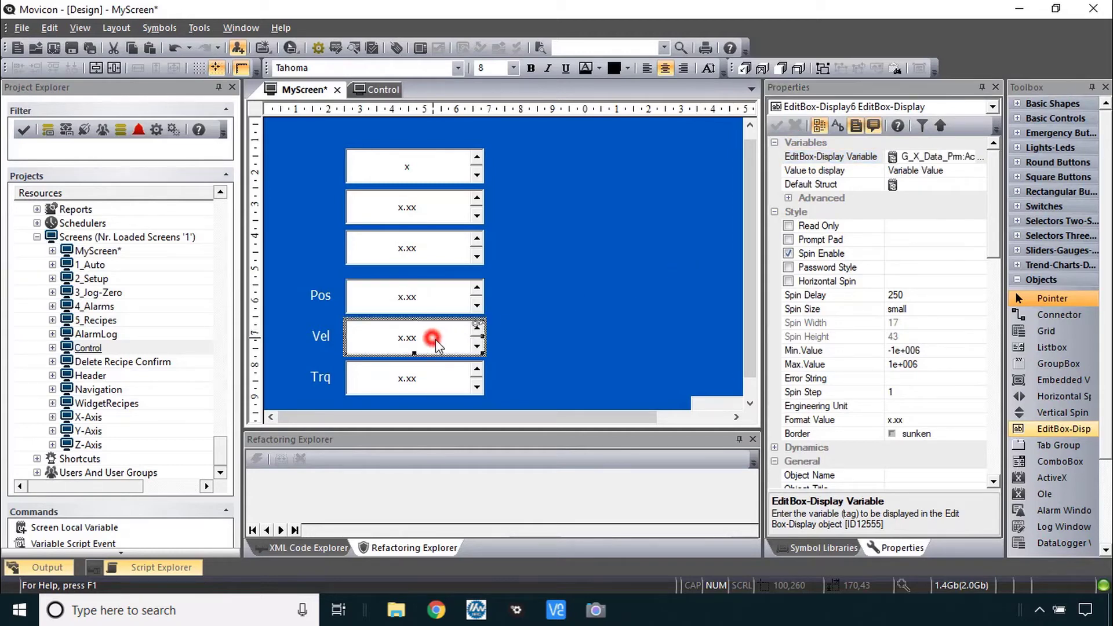
{"action": "left_click", "coordinate": [960, 157]}
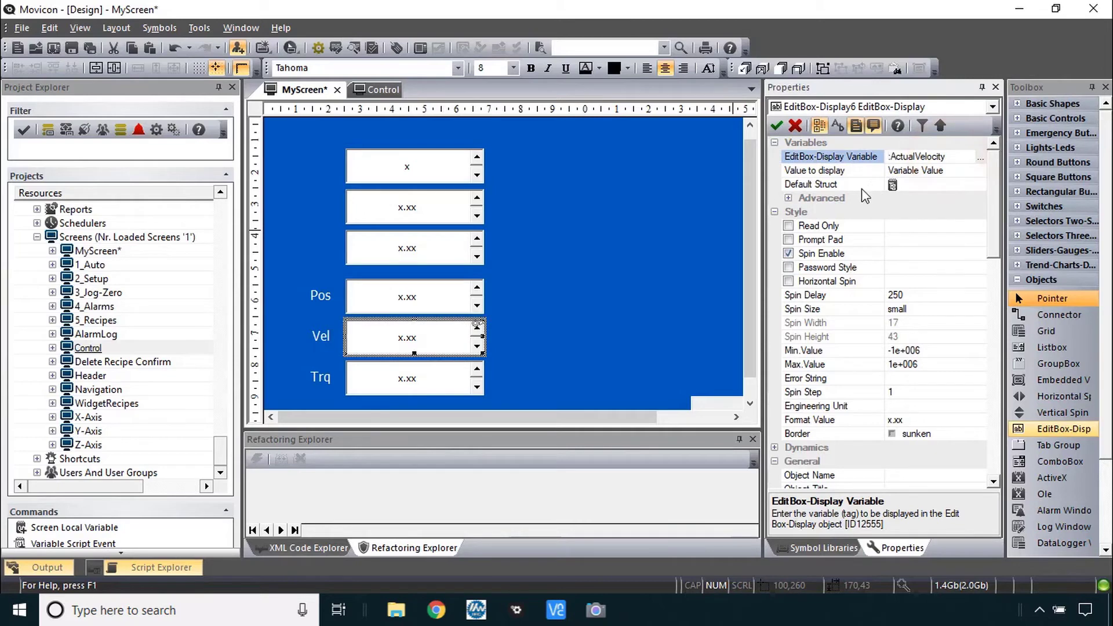
{"action": "left_click", "coordinate": [435, 378]}
{"action": "left_click", "coordinate": [954, 155]}
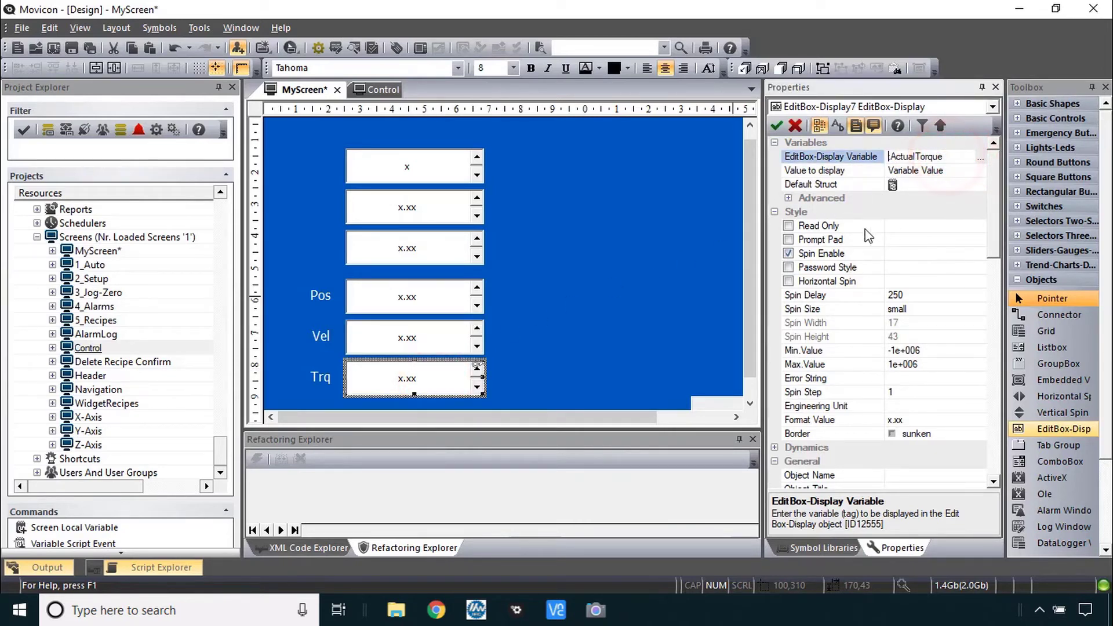
{"action": "left_click", "coordinate": [427, 296]}
{"action": "left_click", "coordinate": [426, 344]}
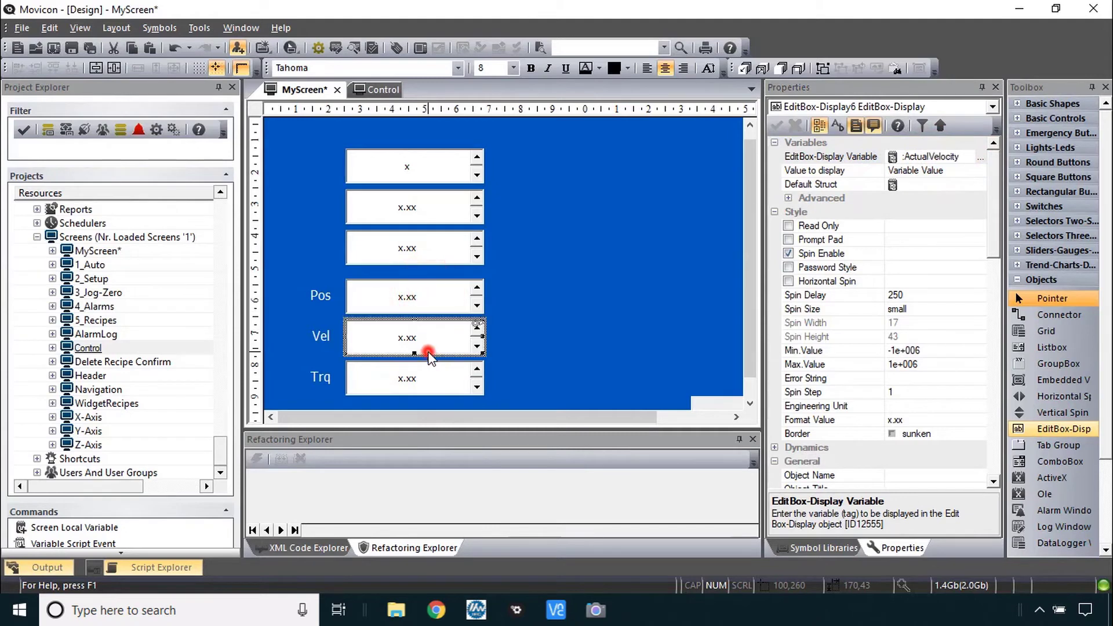
{"action": "left_click", "coordinate": [422, 384]}
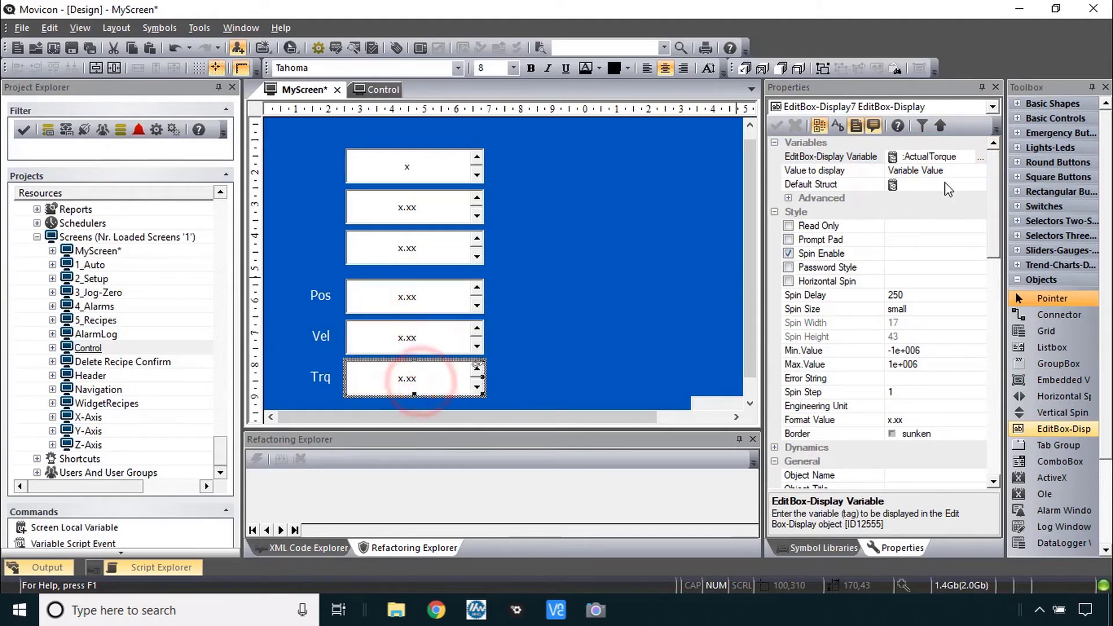
Step: Group the Pos, Vel and Trq labels with their three edit boxes into a single symbol
{"action": "left_click_drag", "start_coordinate": [545, 277], "coordinate": [277, 403]}
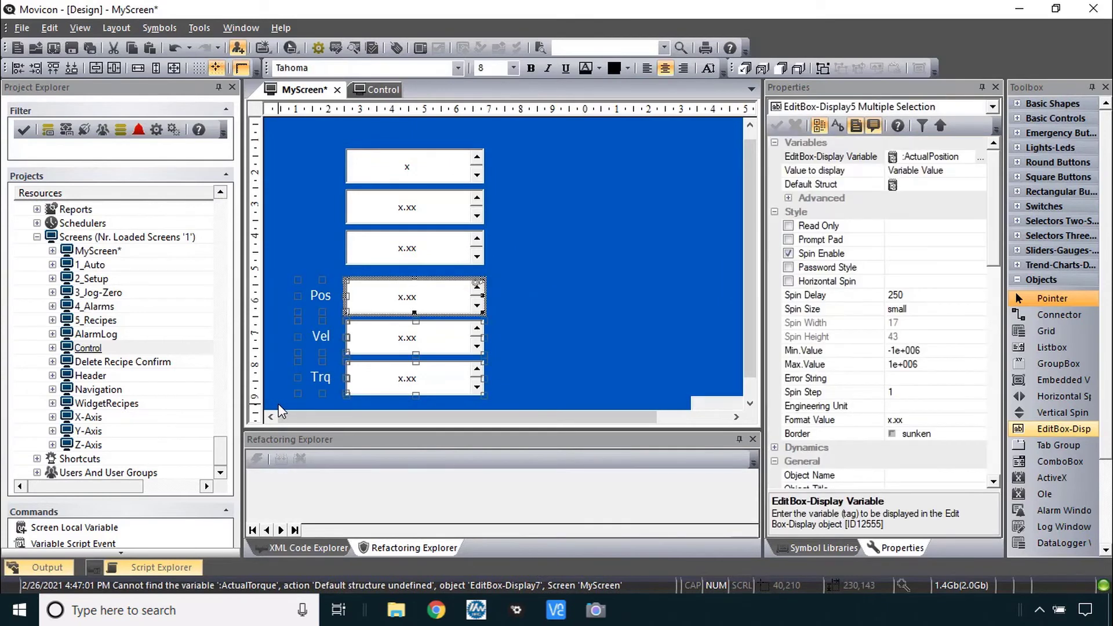
{"action": "right_click", "coordinate": [383, 342]}
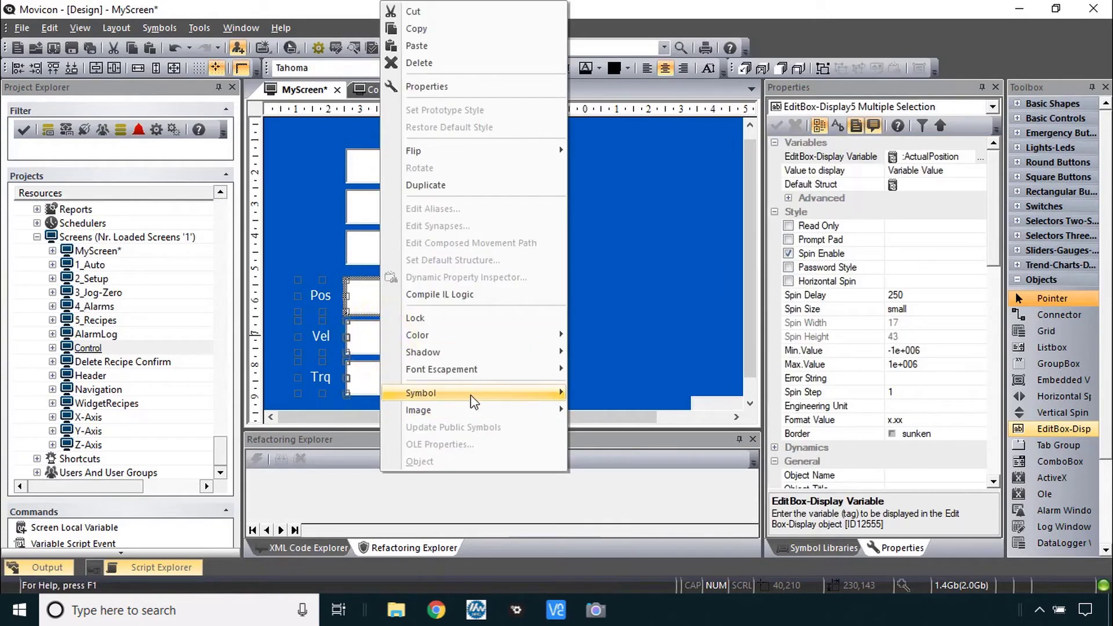
{"action": "mouse_move", "coordinate": [475, 400]}
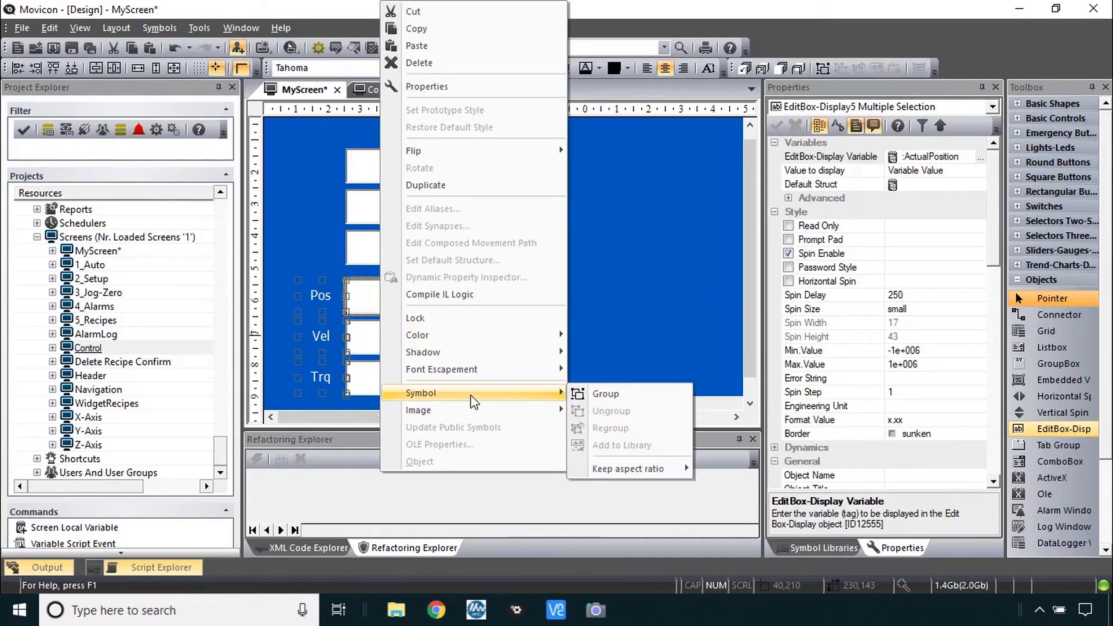
{"action": "left_click", "coordinate": [606, 393]}
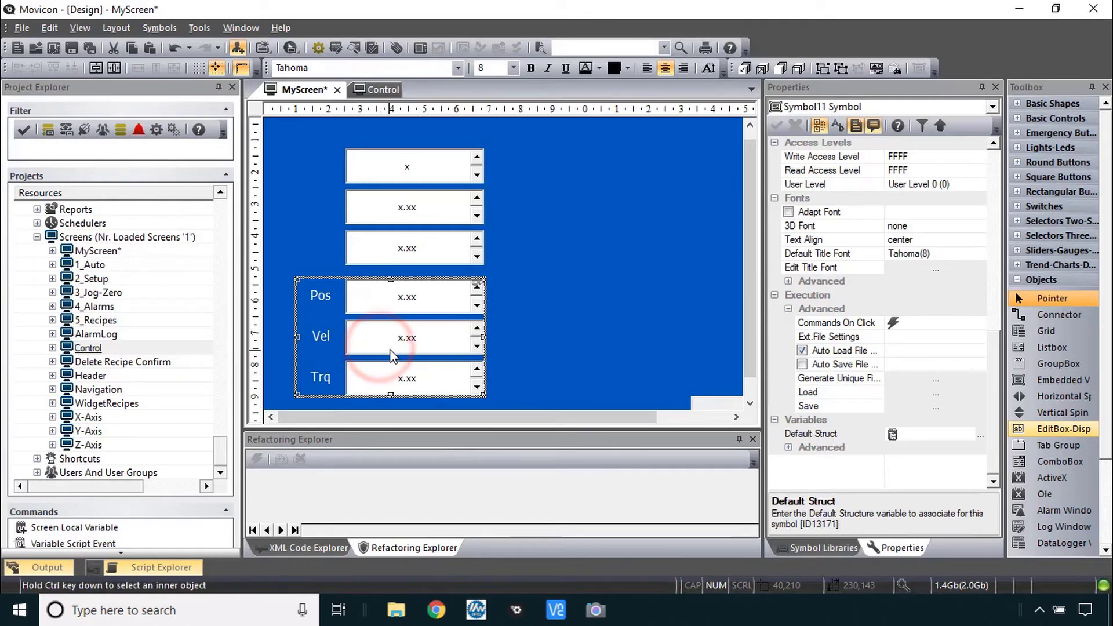
Step: Move the grouped symbol to the left edge of the screen design and place two copies in a row beside it
{"action": "scroll", "coordinate": [432, 359], "scroll_direction": "down", "scroll_amount": 3}
{"action": "scroll", "coordinate": [432, 359], "scroll_direction": "down", "scroll_amount": 1}
{"action": "left_click_drag", "start_coordinate": [396, 287], "coordinate": [359, 275]}
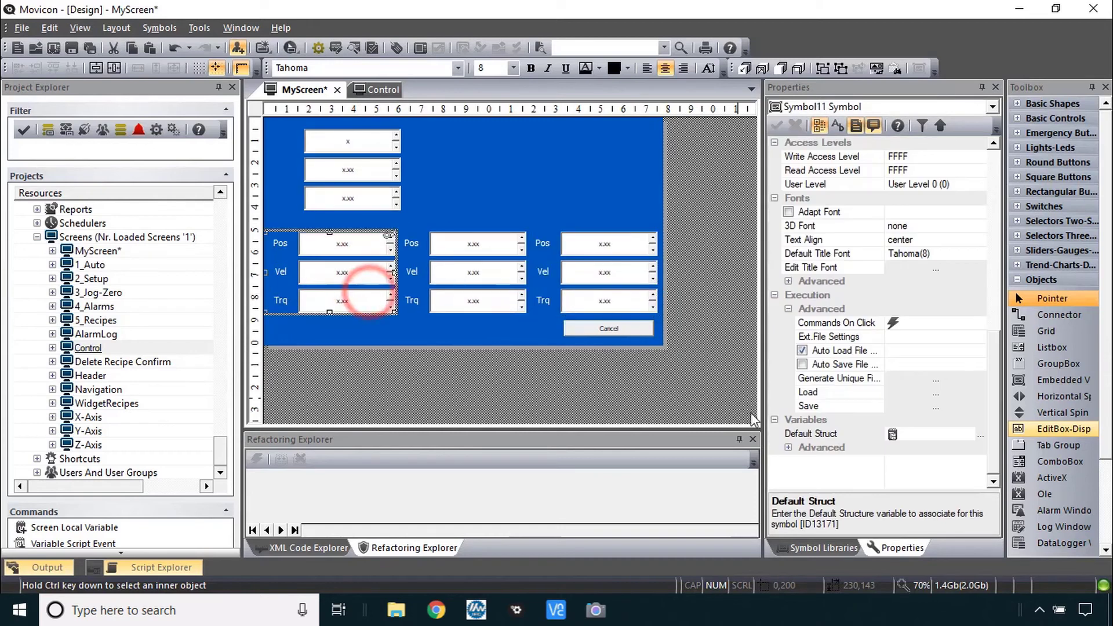
Step: Set the first Pos/Vel/Trq symbol's Default Struct to the G_X_Data_Prm tag
{"action": "double_click", "coordinate": [835, 434]}
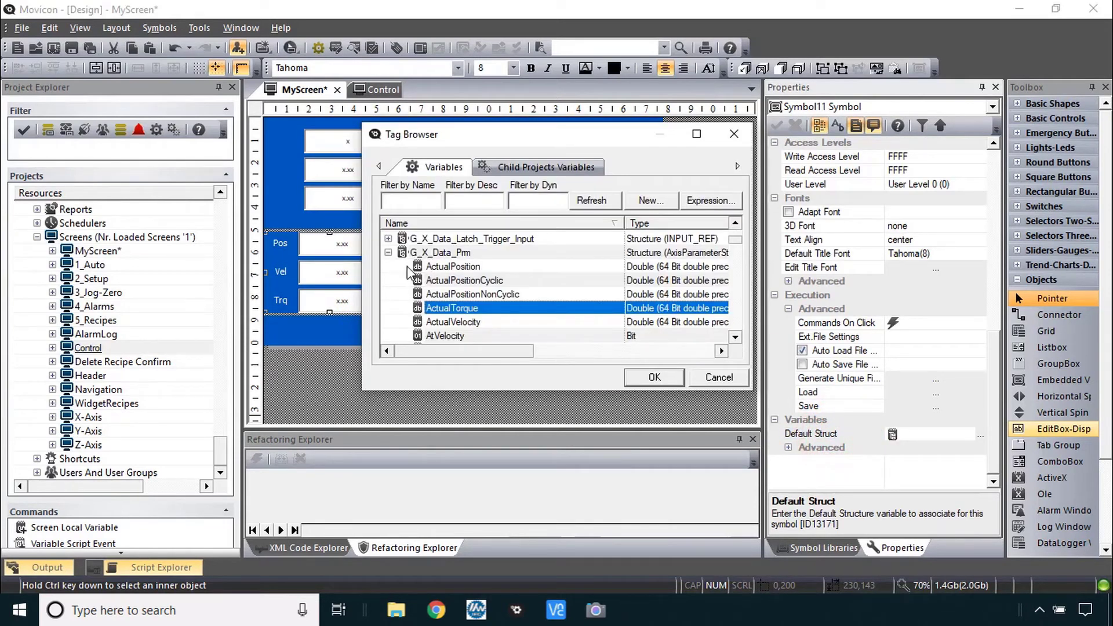
{"action": "left_click", "coordinate": [426, 255]}
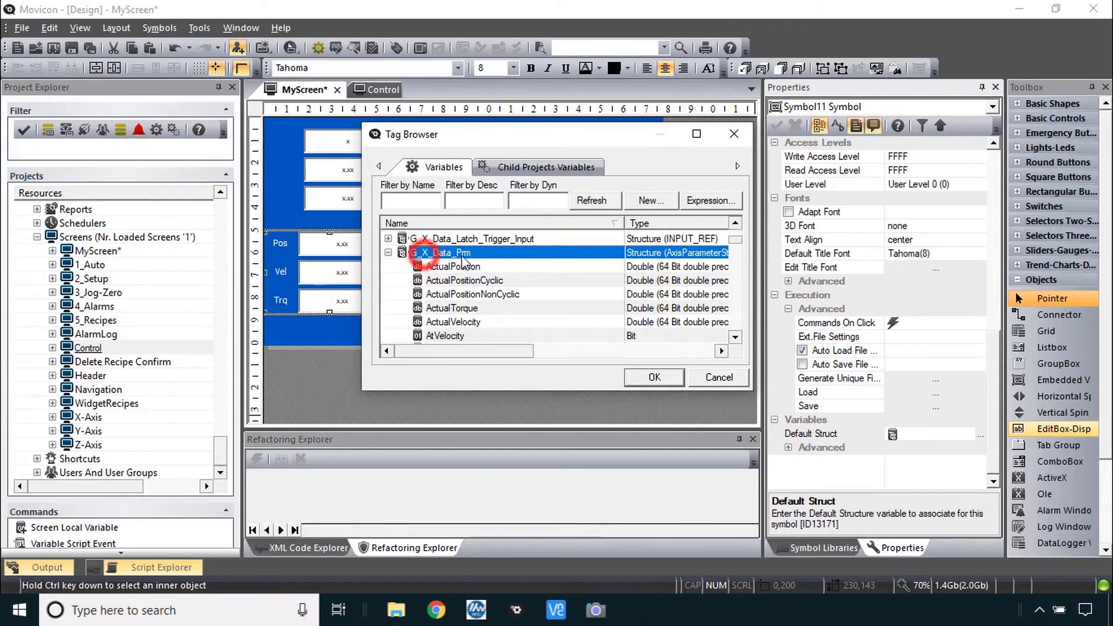
{"action": "left_click", "coordinate": [654, 378]}
Step: Set the middle Pos/Vel/Trq symbol's Default Struct to the G_Y_Data_Prm tag
{"action": "left_click", "coordinate": [519, 277]}
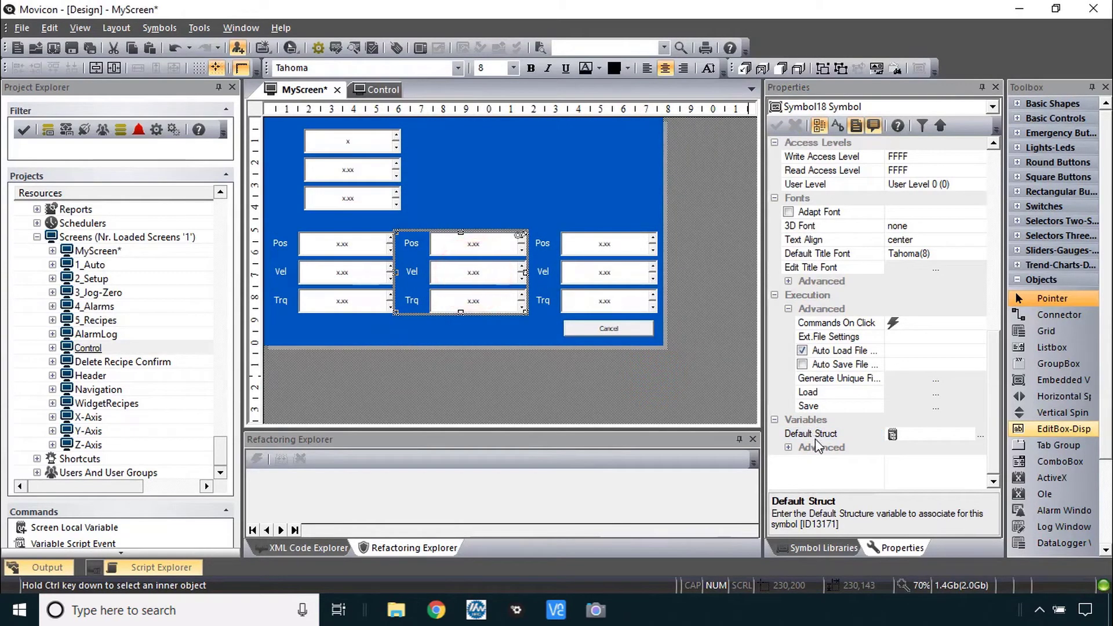
{"action": "left_click", "coordinate": [818, 434]}
{"action": "double_click", "coordinate": [817, 433]}
{"action": "left_click", "coordinate": [388, 253]}
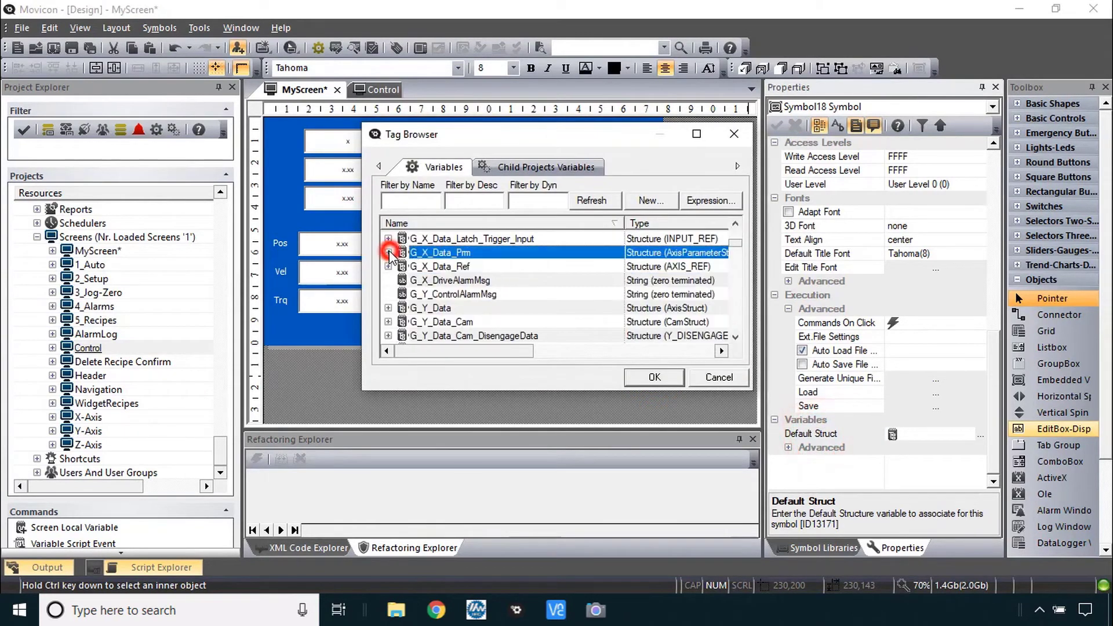
{"action": "scroll", "coordinate": [417, 278], "scroll_direction": "down", "scroll_amount": 4}
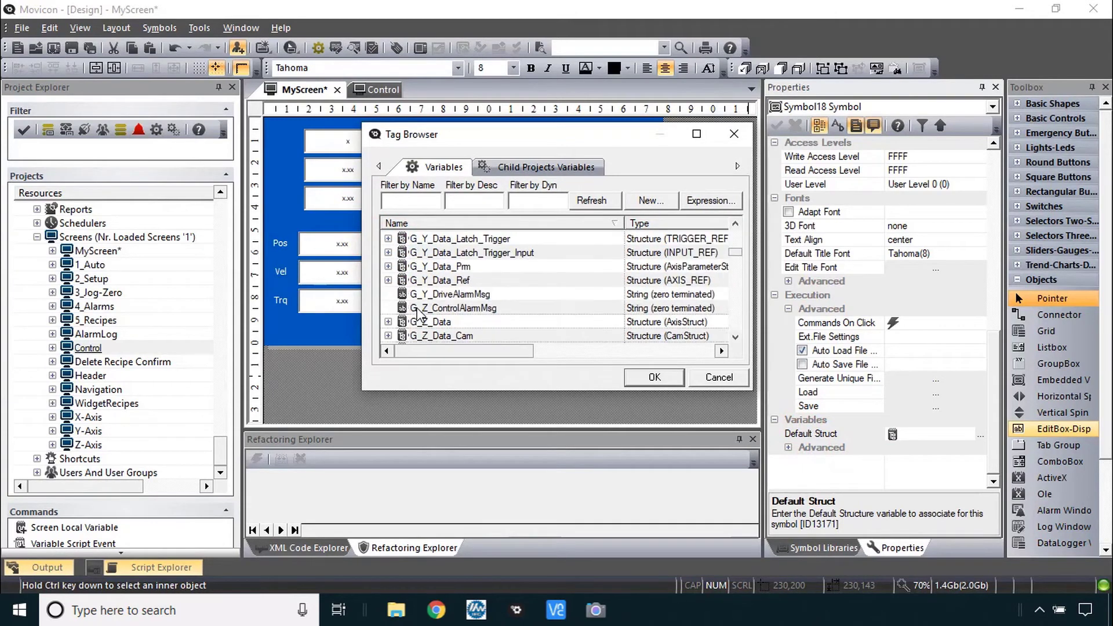
{"action": "double_click", "coordinate": [439, 266]}
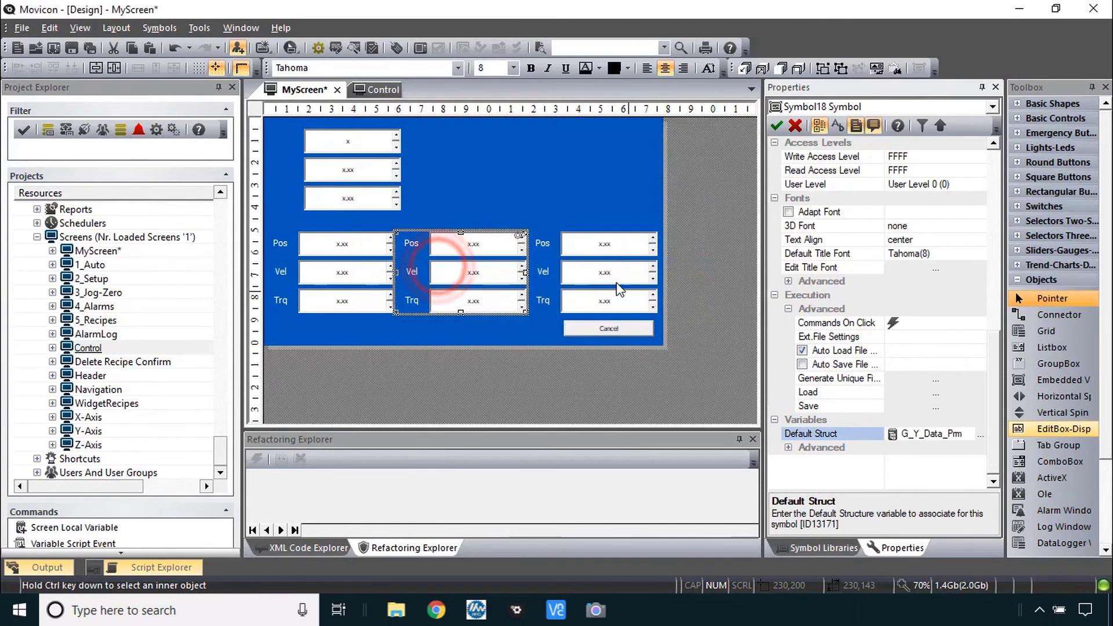
Step: Set the third Pos/Vel/Trq symbol's Default Struct to the G_Z_Data_Prm tag
{"action": "left_click", "coordinate": [604, 277]}
{"action": "double_click", "coordinate": [812, 434]}
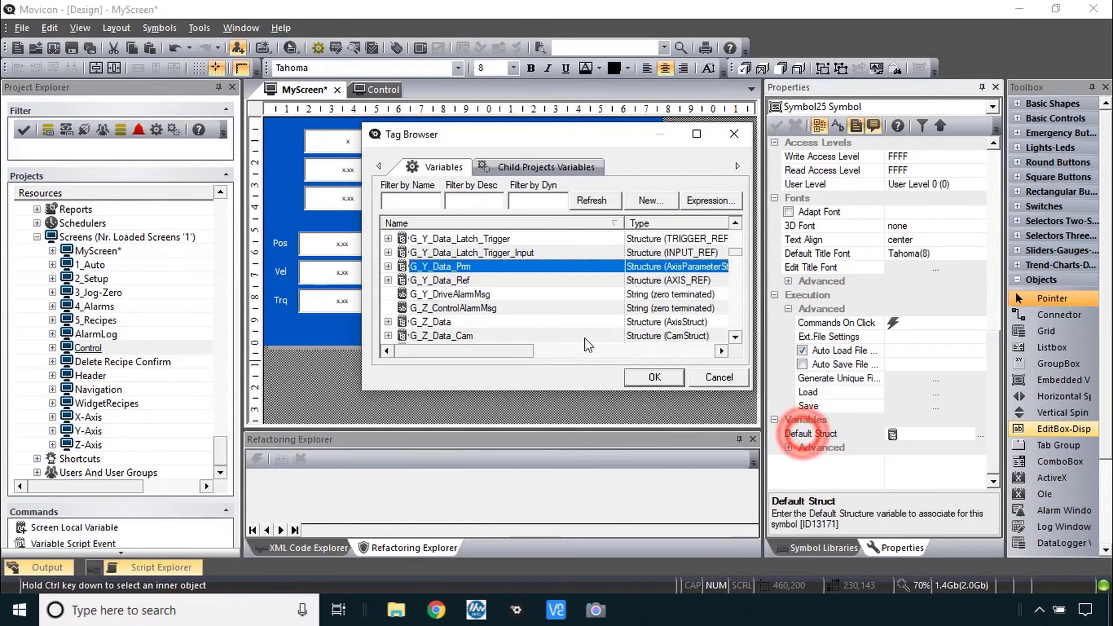
{"action": "scroll", "coordinate": [467, 308], "scroll_direction": "down", "scroll_amount": 3}
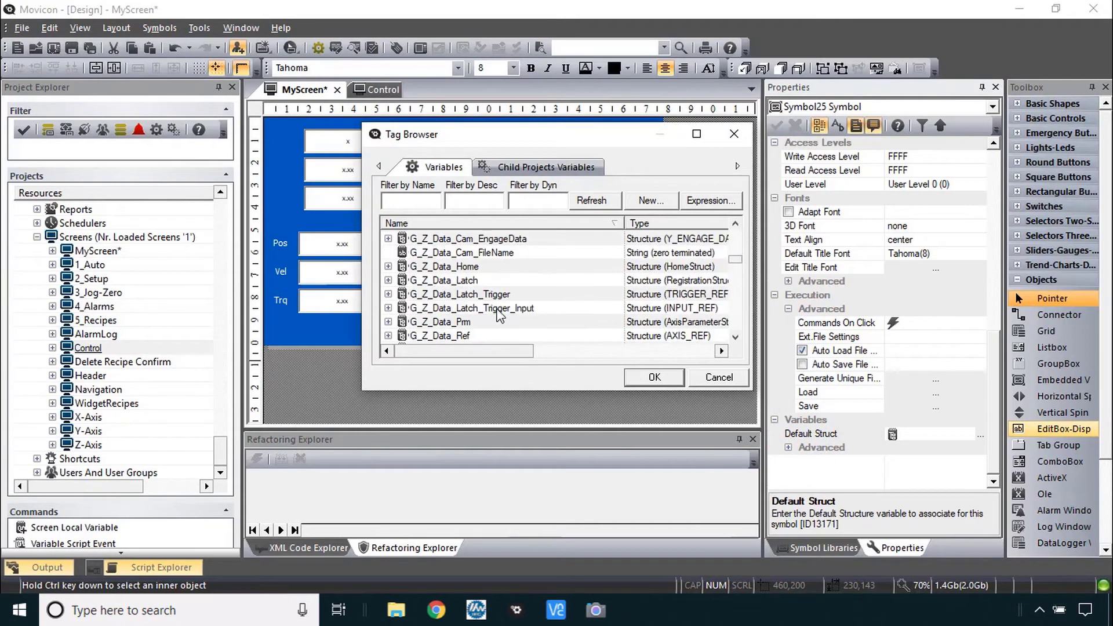
{"action": "double_click", "coordinate": [440, 321]}
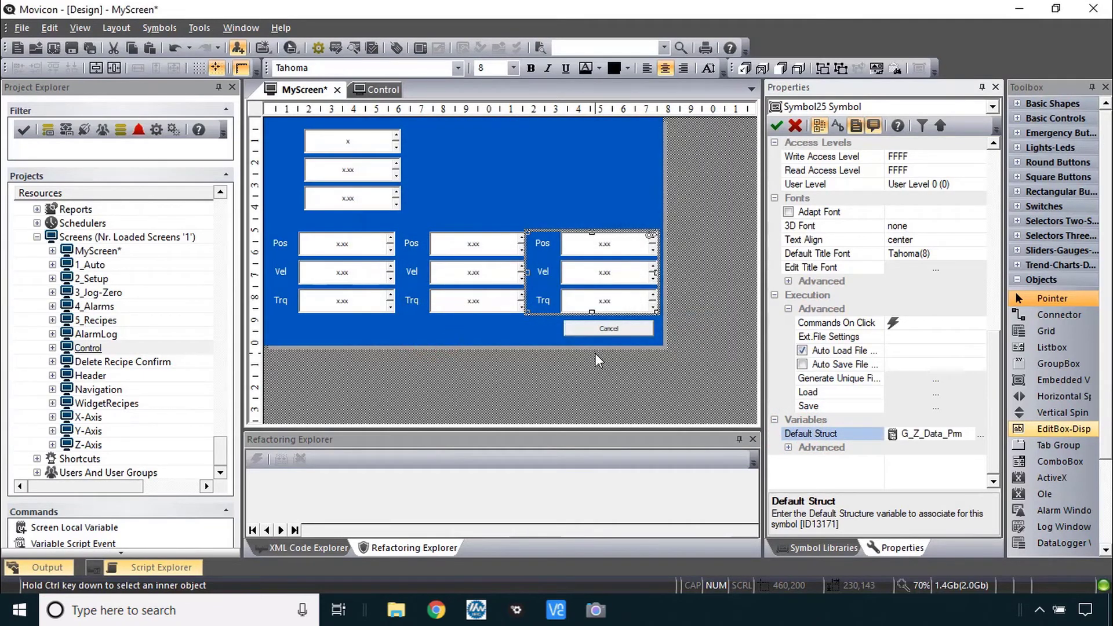
{"action": "left_click", "coordinate": [499, 329]}
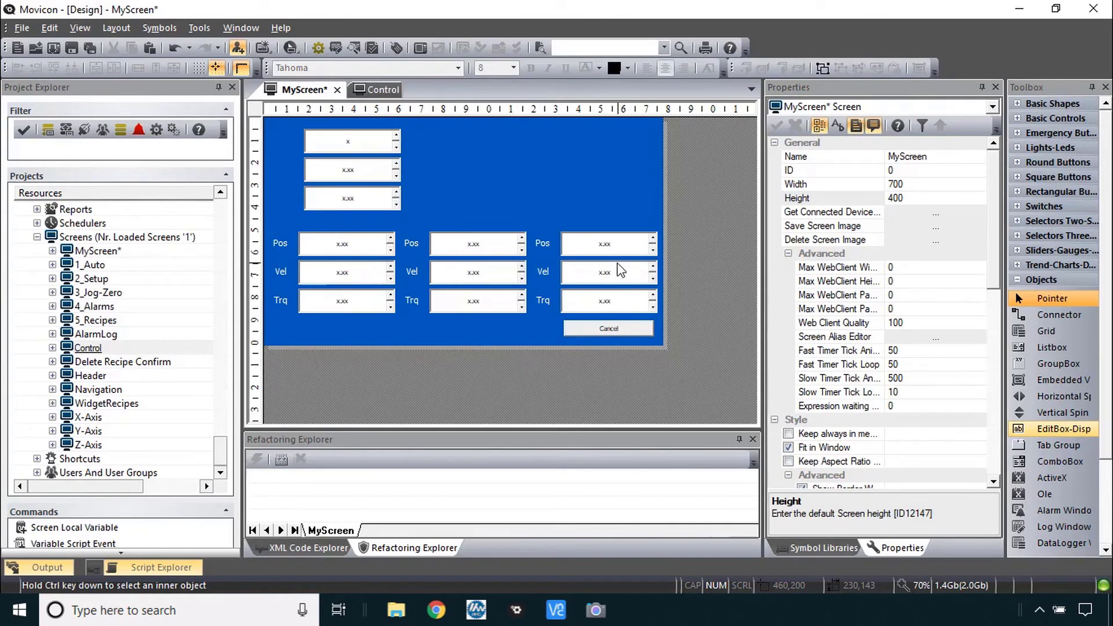
Step: Start the project with its changes saved, view the running three-axis display, and return to design mode
{"action": "left_click", "coordinate": [295, 48]}
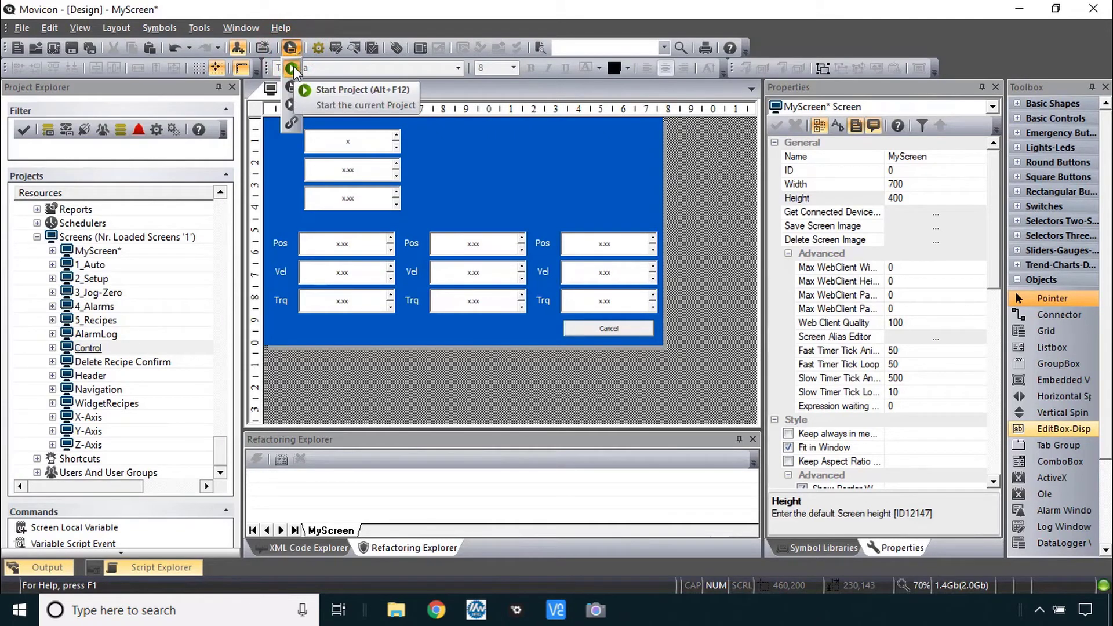
{"action": "left_click", "coordinate": [293, 68]}
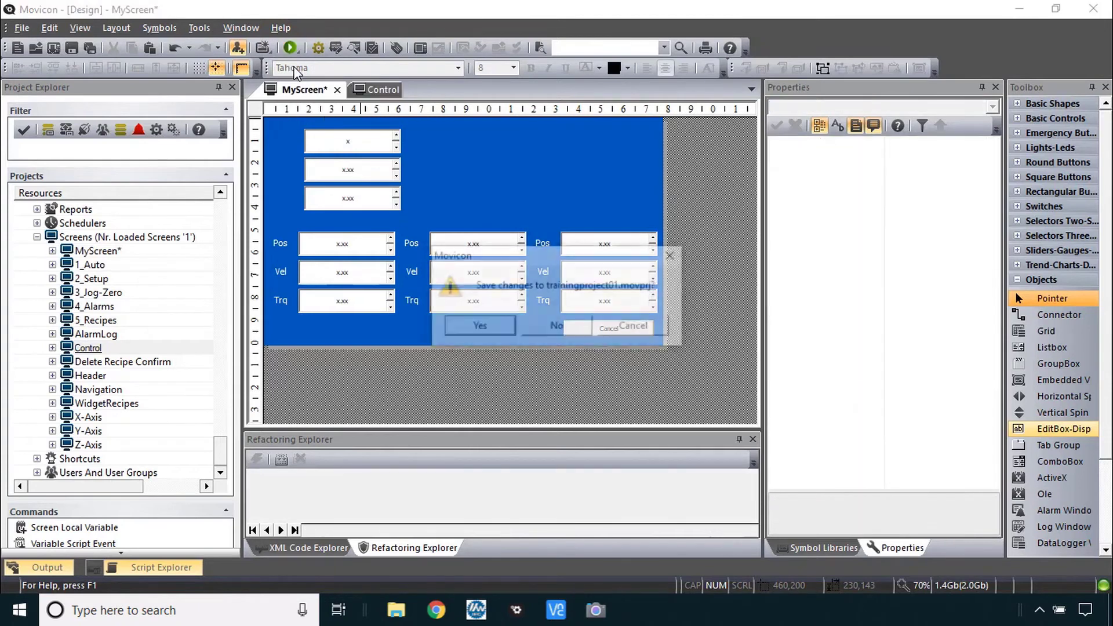
{"action": "left_click", "coordinate": [478, 327]}
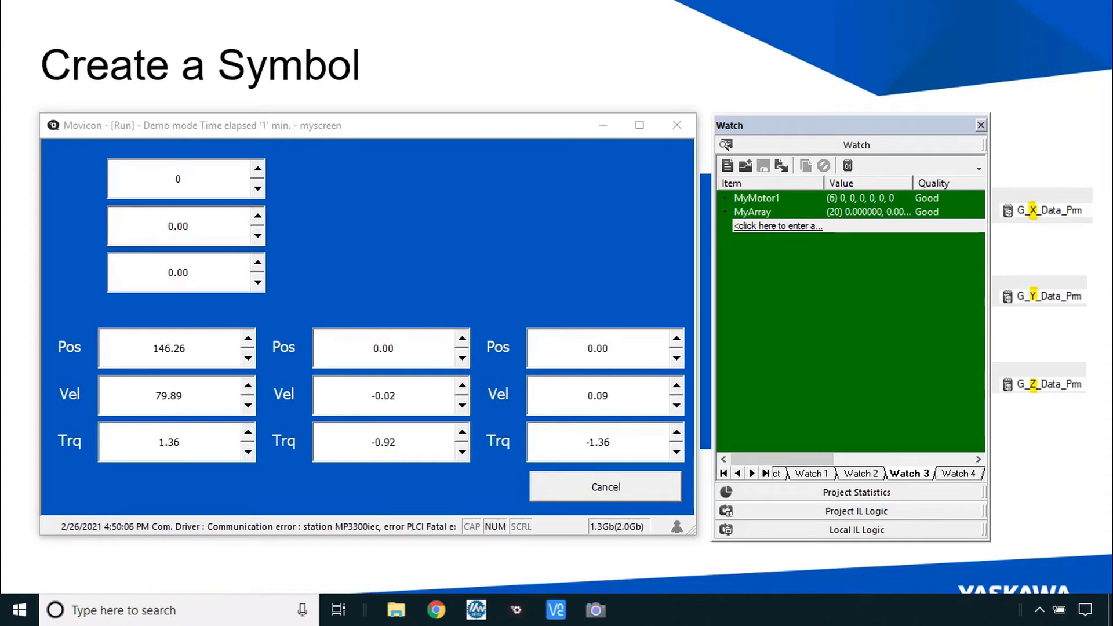
{"action": "key", "text": "alt+F12"}
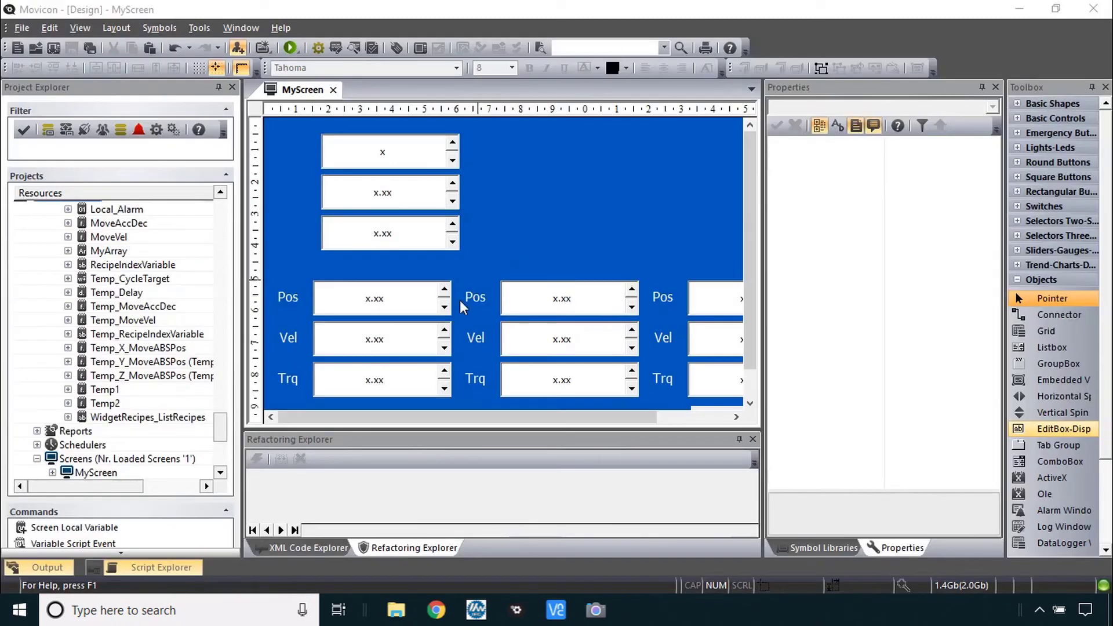
Step: Show the symbol libraries and delete the second and third Pos/Vel/Trq symbols, declining the check of their variables
{"action": "left_click", "coordinate": [387, 313]}
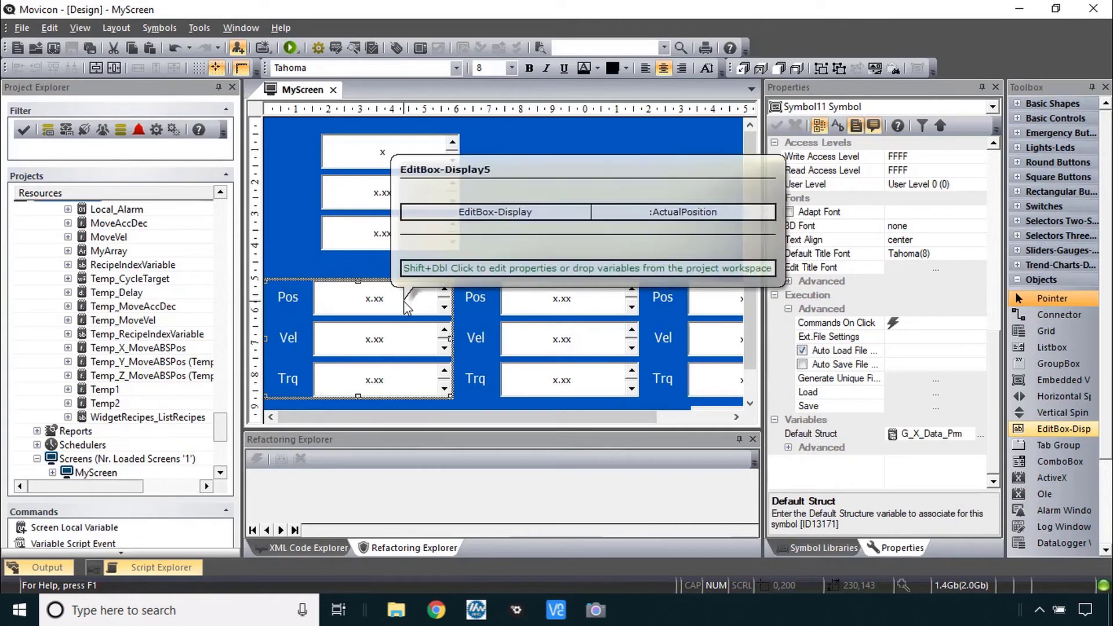
{"action": "left_click", "coordinate": [822, 548]}
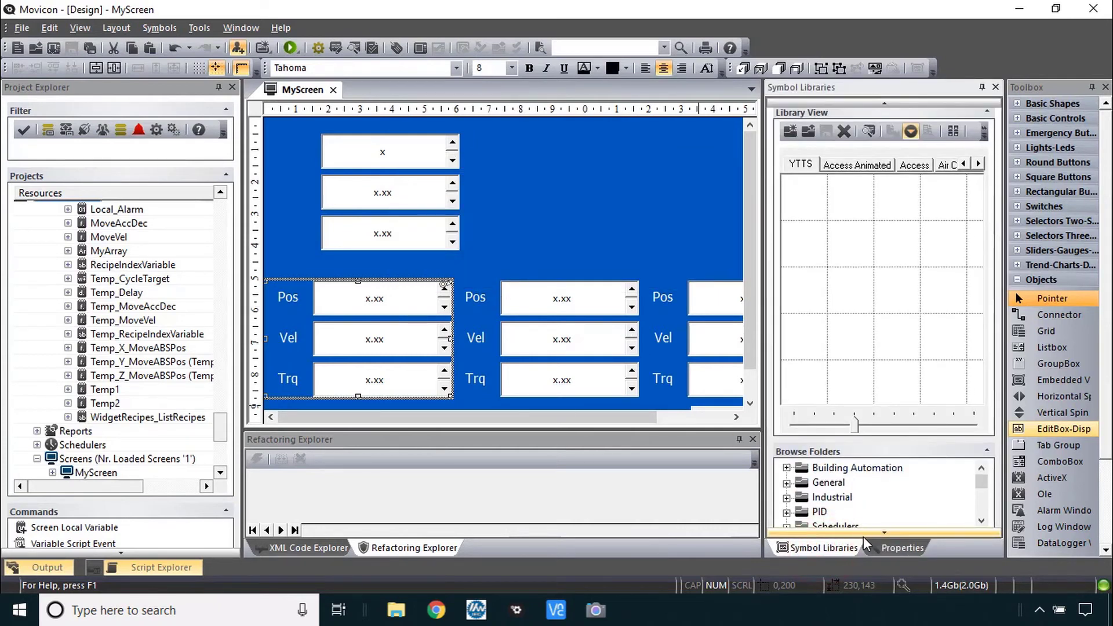
{"action": "scroll", "coordinate": [558, 235], "scroll_direction": "down", "scroll_amount": 2}
{"action": "left_click", "coordinate": [558, 235]}
{"action": "left_click_drag", "start_coordinate": [480, 224], "coordinate": [705, 330]}
{"action": "key", "text": "Delete"}
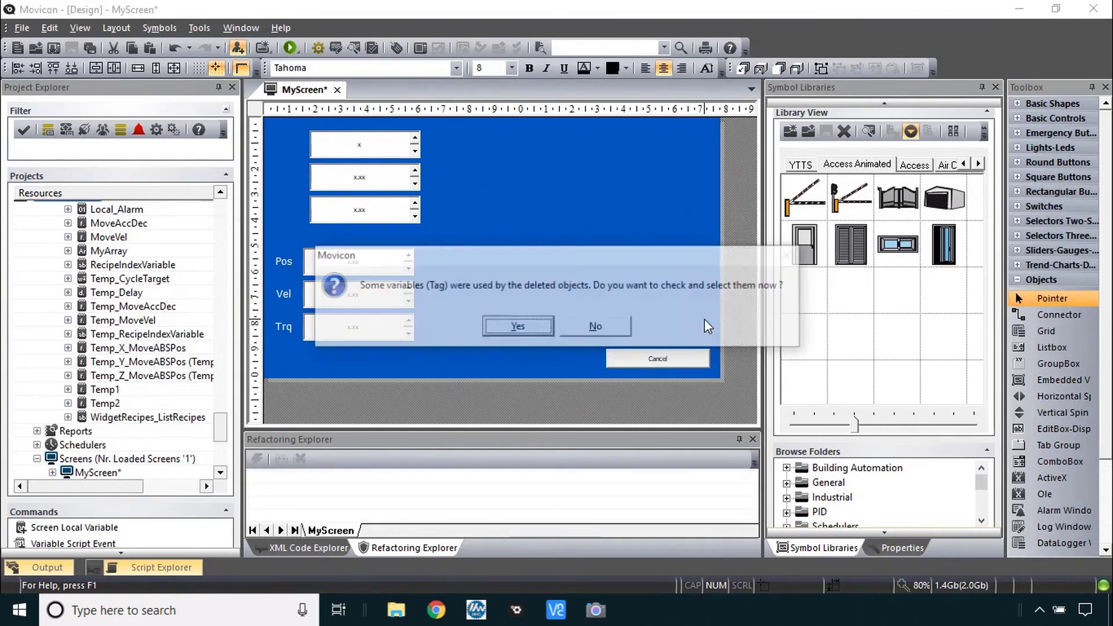
{"action": "left_click", "coordinate": [519, 326]}
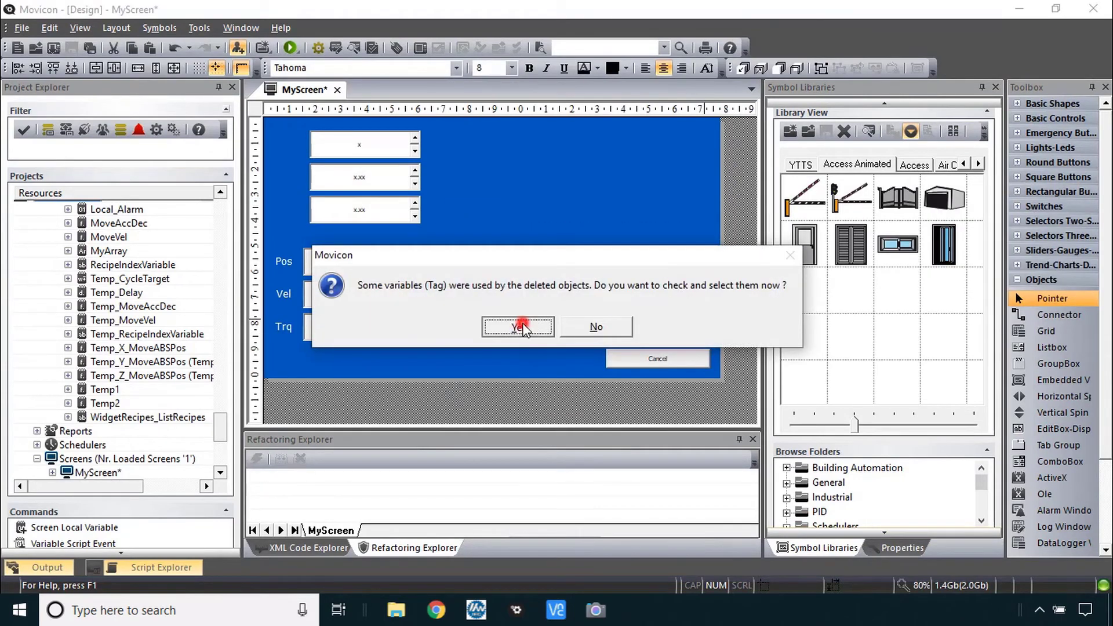
{"action": "left_click", "coordinate": [597, 326]}
Step: Move the remaining Pos/Vel/Trq symbol to X 40, Y 200 and set its Default Struct to the AxisParameterStruct prototype
{"action": "left_click_drag", "start_coordinate": [393, 307], "coordinate": [419, 307]}
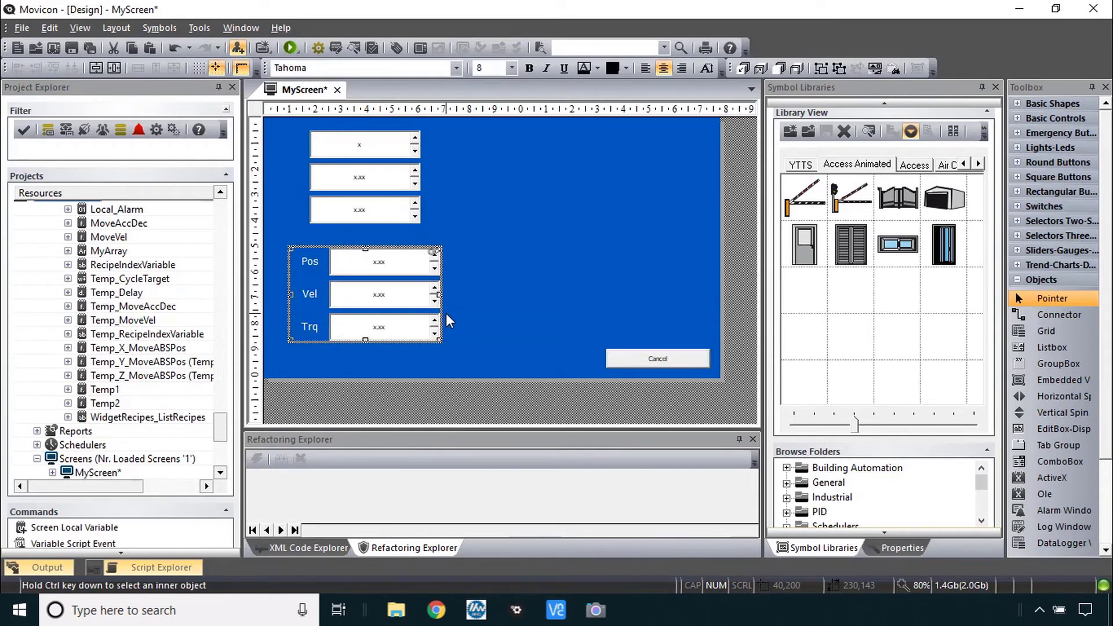
{"action": "key", "text": "alt+Return"}
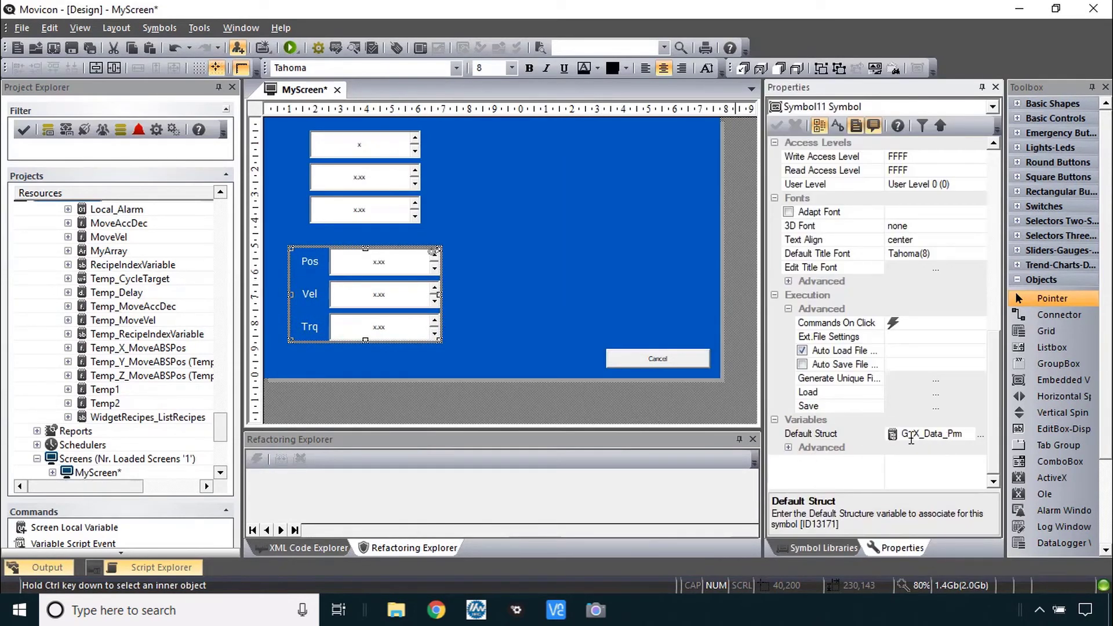
{"action": "left_click", "coordinate": [963, 435]}
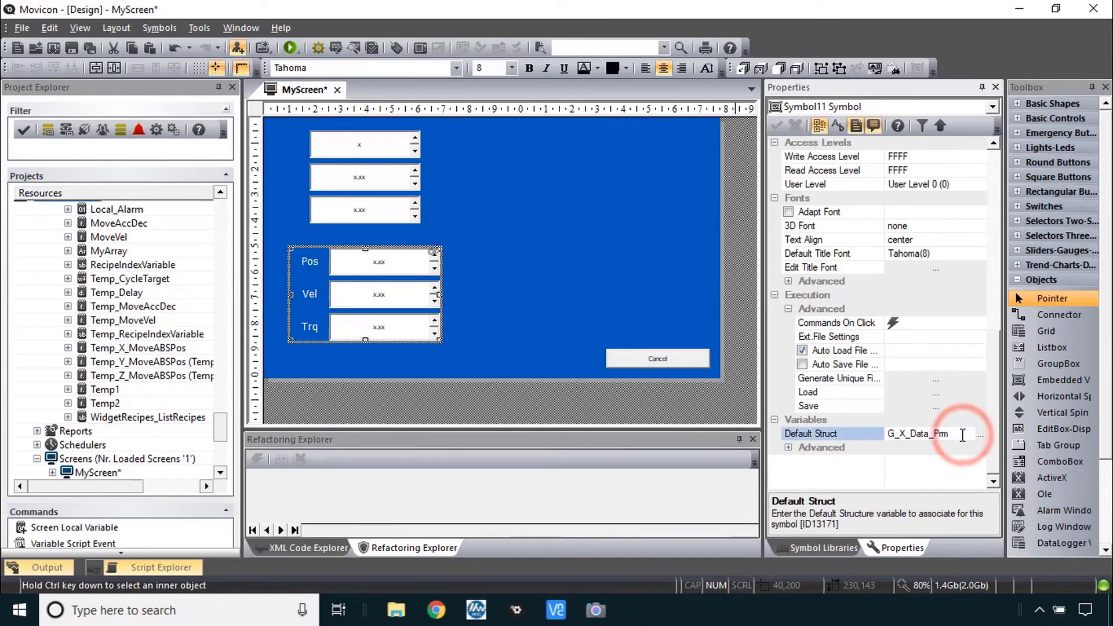
{"action": "left_click", "coordinate": [962, 435]}
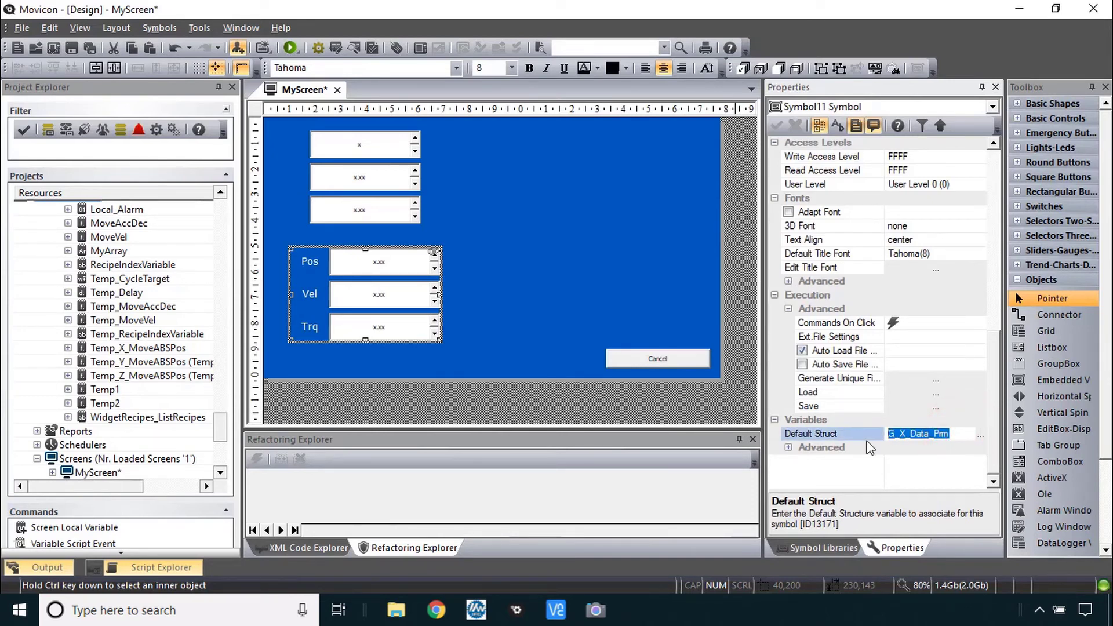
{"action": "left_click_drag", "start_coordinate": [220, 421], "coordinate": [237, 224]}
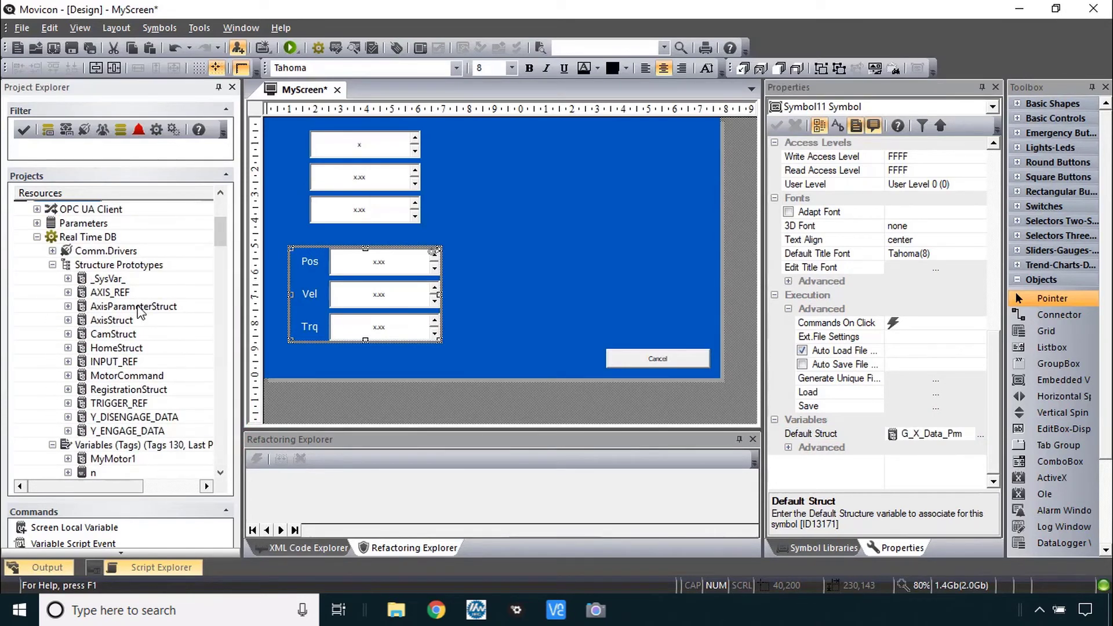
{"action": "left_click", "coordinate": [913, 434]}
{"action": "type", "text": "ParameterStruct"}
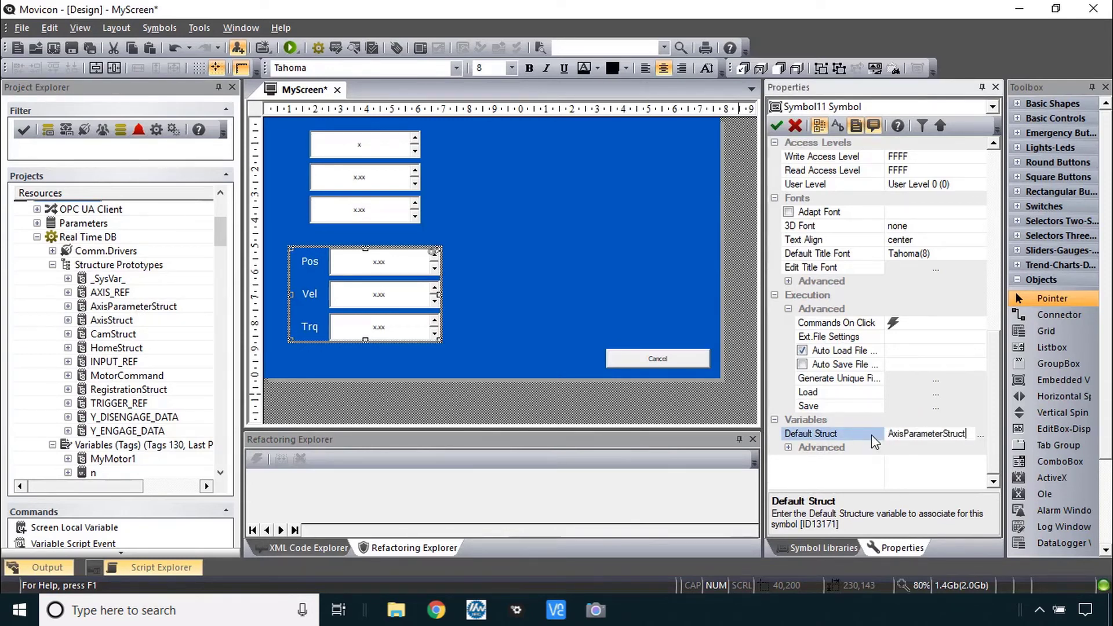
{"action": "key", "text": "Return"}
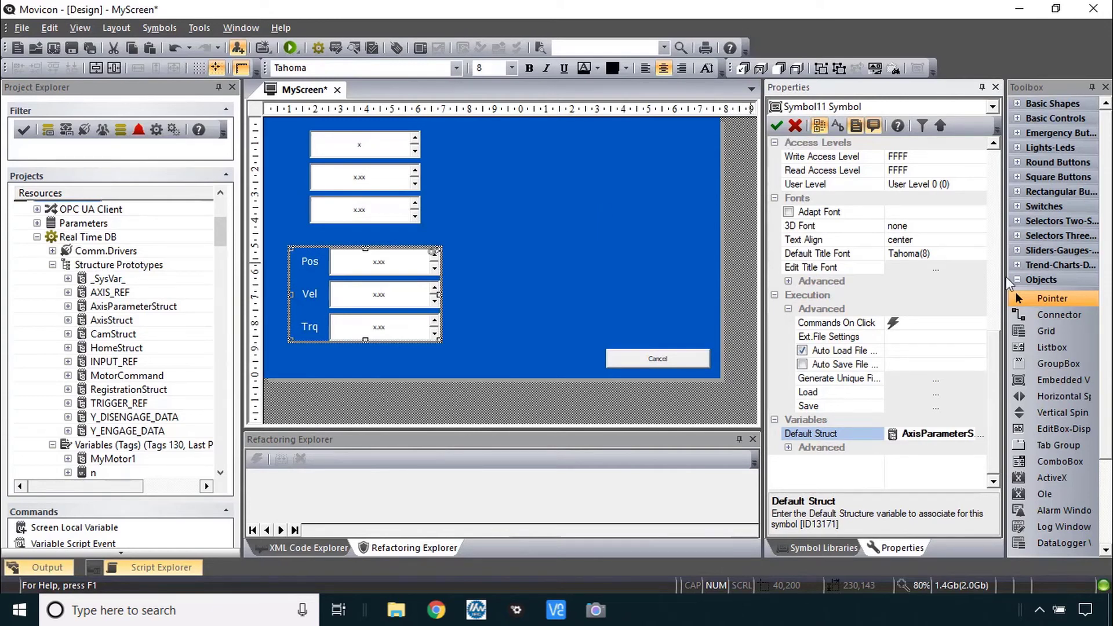
Step: Set the Pos/Vel/Trq symbol's Object Name to Servo_Feedback, apply it and reselect the symbol
{"action": "scroll", "coordinate": [994, 373], "scroll_direction": "up", "scroll_amount": 10}
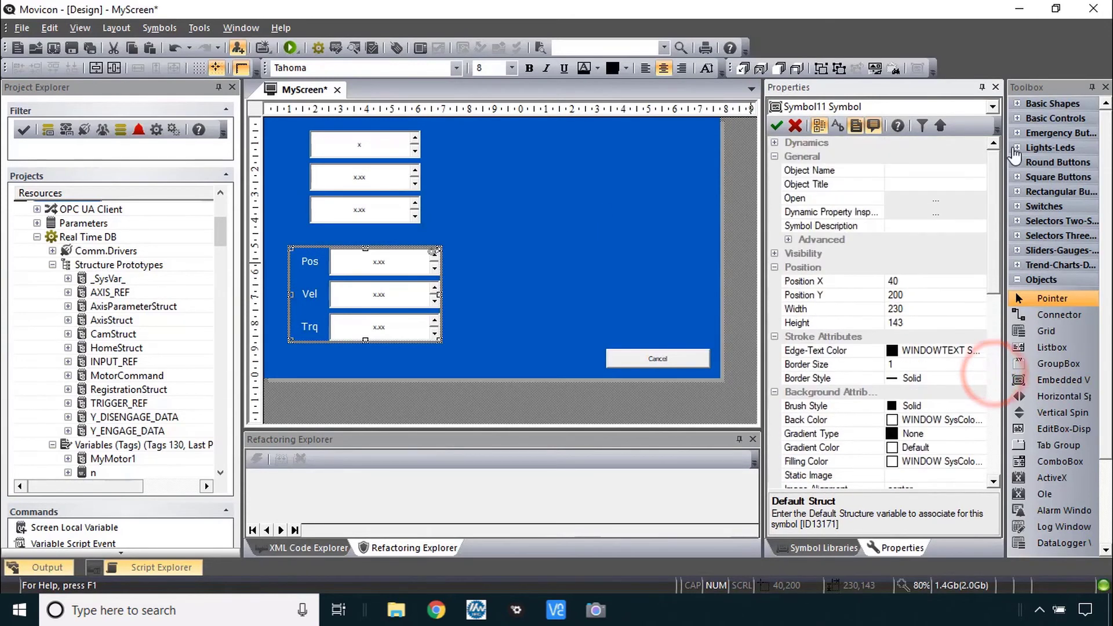
{"action": "left_click", "coordinate": [906, 171]}
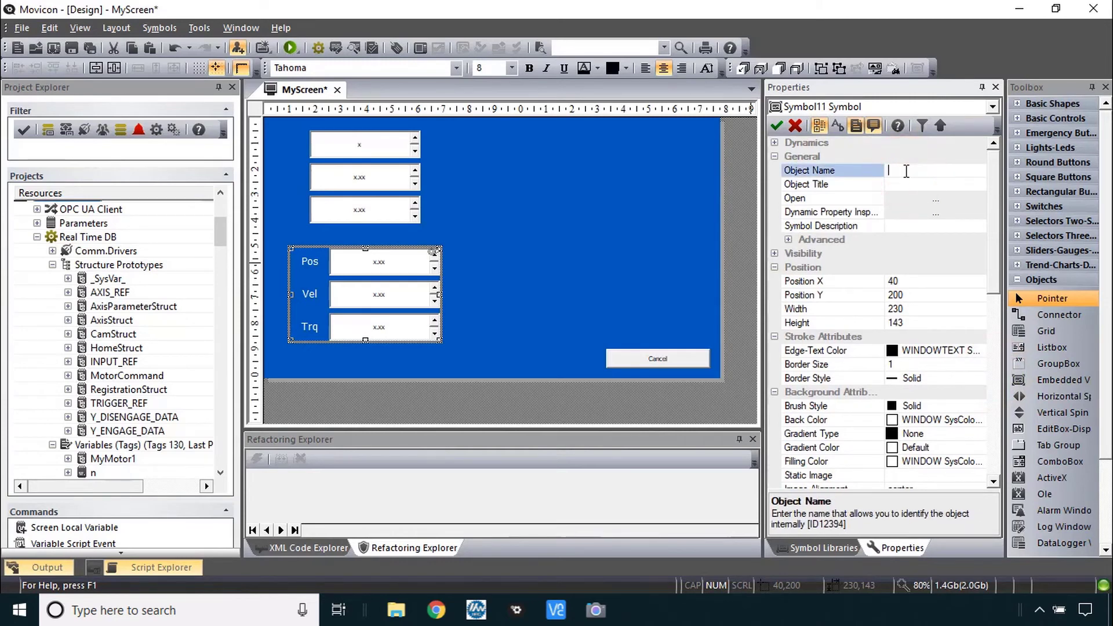
{"action": "type", "text": "Servo_Feedback"}
{"action": "left_click", "coordinate": [777, 126]}
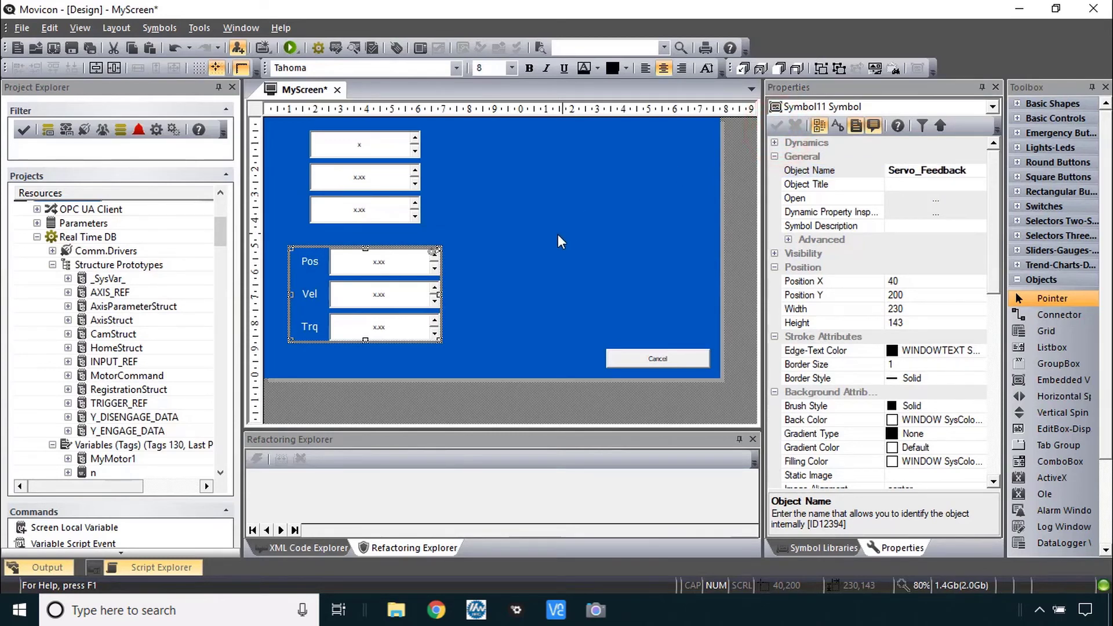
{"action": "left_click", "coordinate": [510, 268]}
{"action": "left_click", "coordinate": [379, 282]}
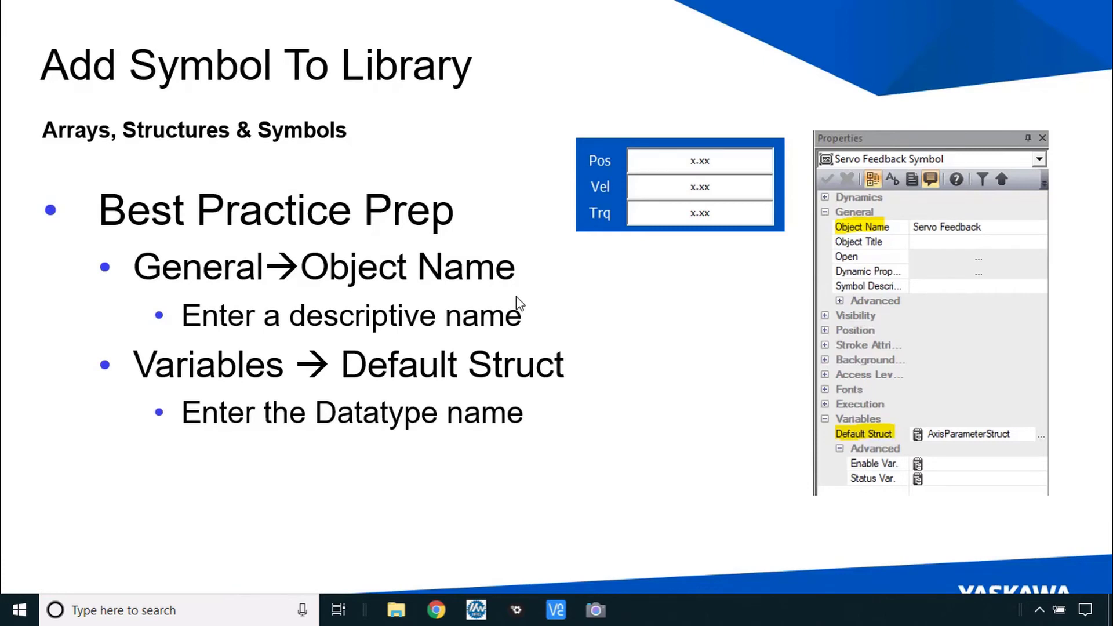
{"action": "key", "text": "Right"}
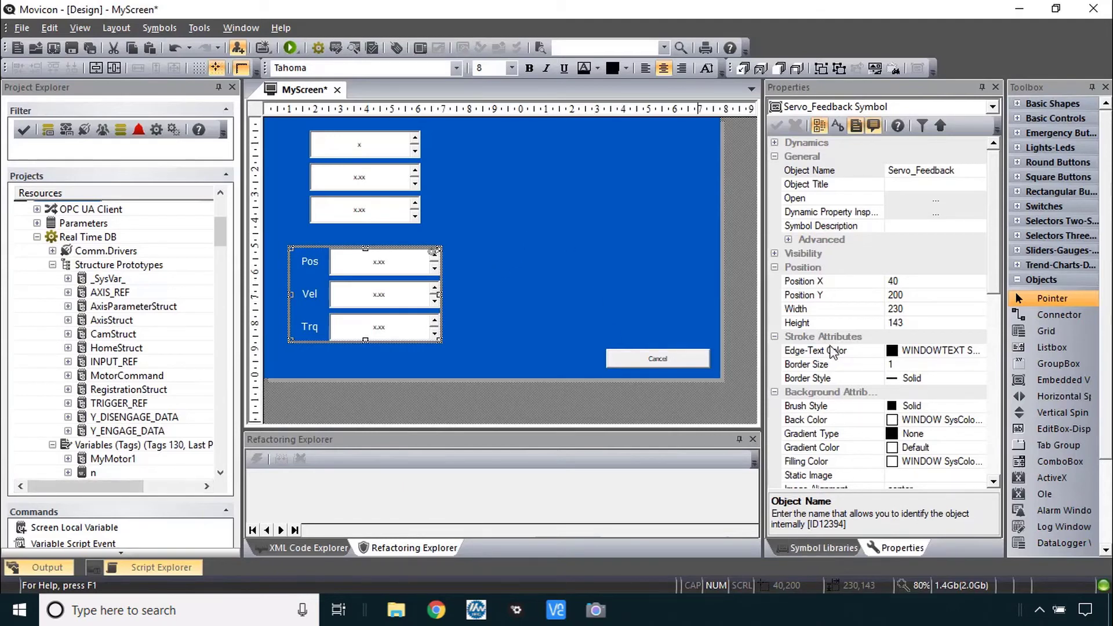
Step: Create a new symbol template library named YTTS
{"action": "left_click", "coordinate": [793, 546]}
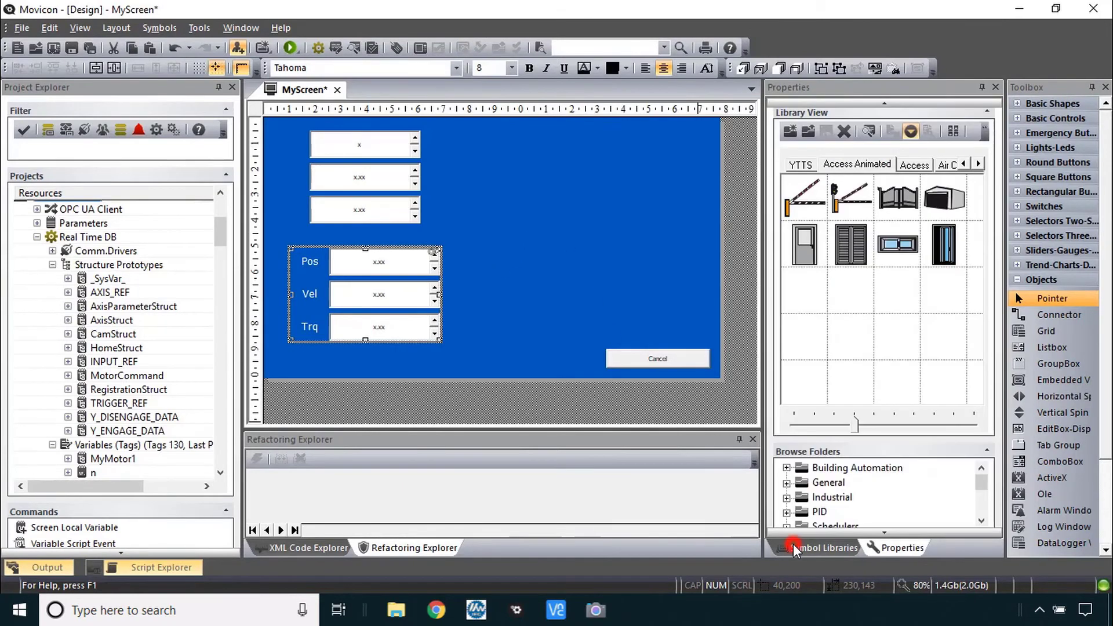
{"action": "left_click", "coordinate": [790, 132]}
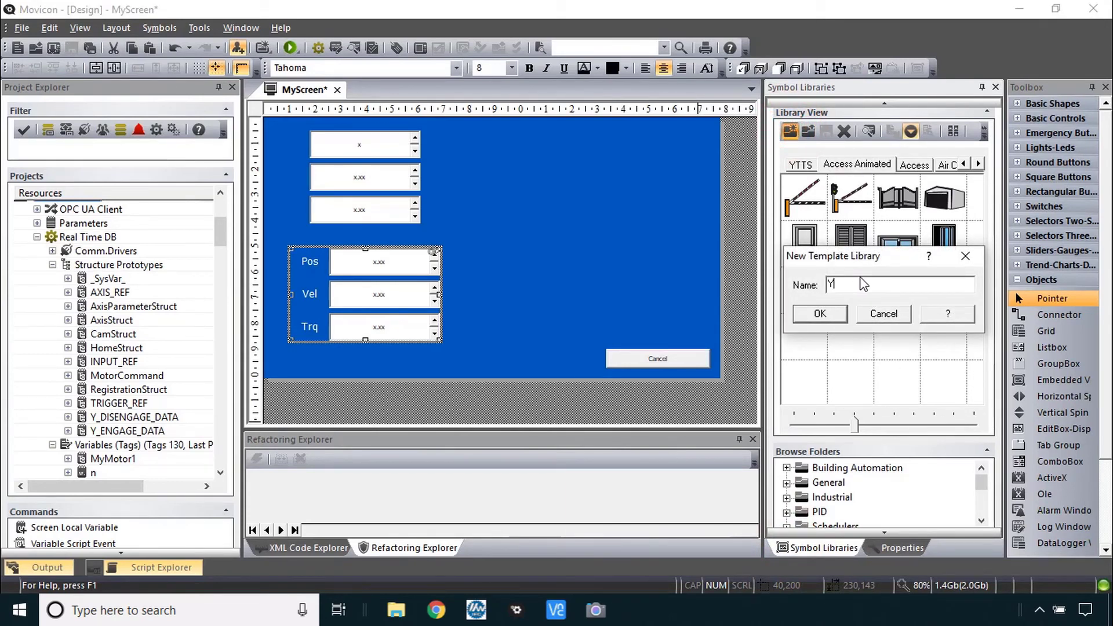
{"action": "type", "text": "YTTS"}
{"action": "left_click", "coordinate": [819, 314]}
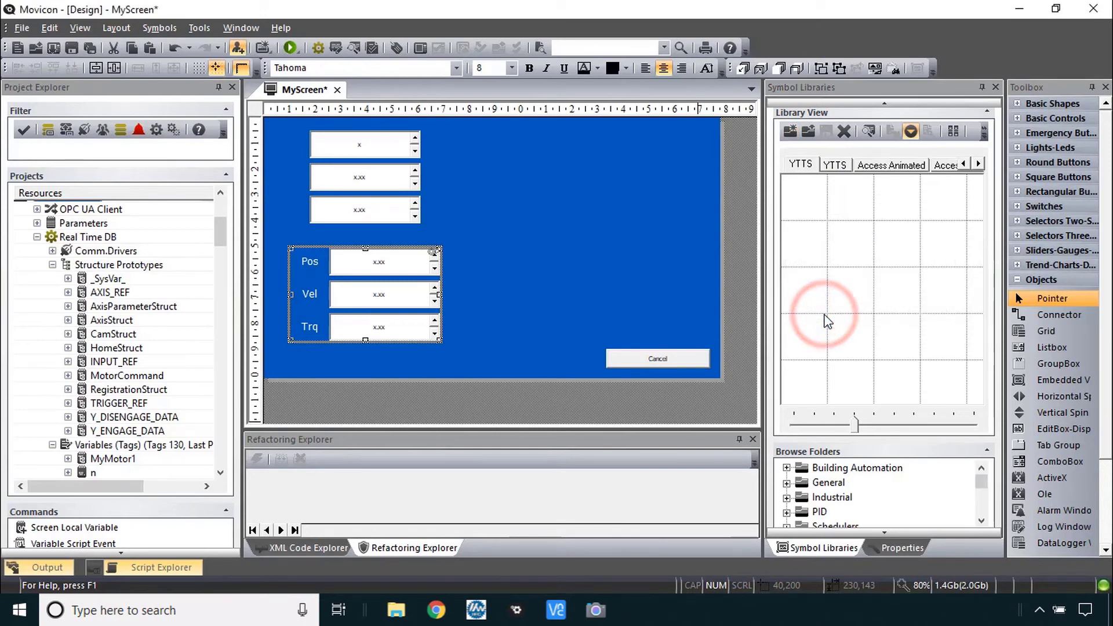
Step: Add the Servo_Feedback symbol from the screen to the ytts.msxz symbol library
{"action": "right_click", "coordinate": [366, 271]}
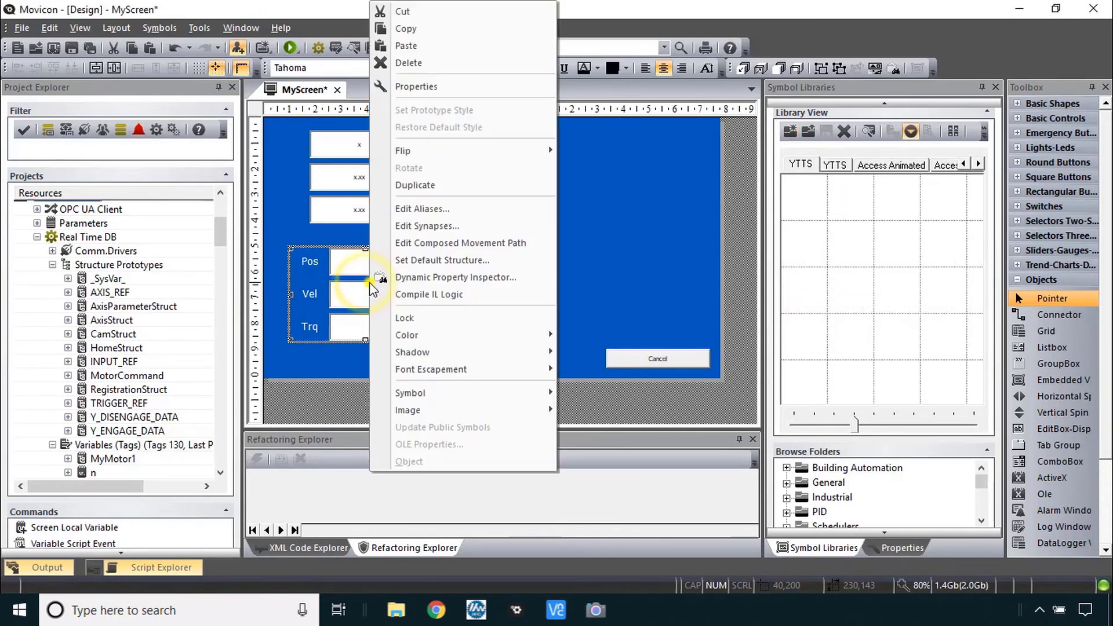
{"action": "left_click", "coordinate": [460, 394]}
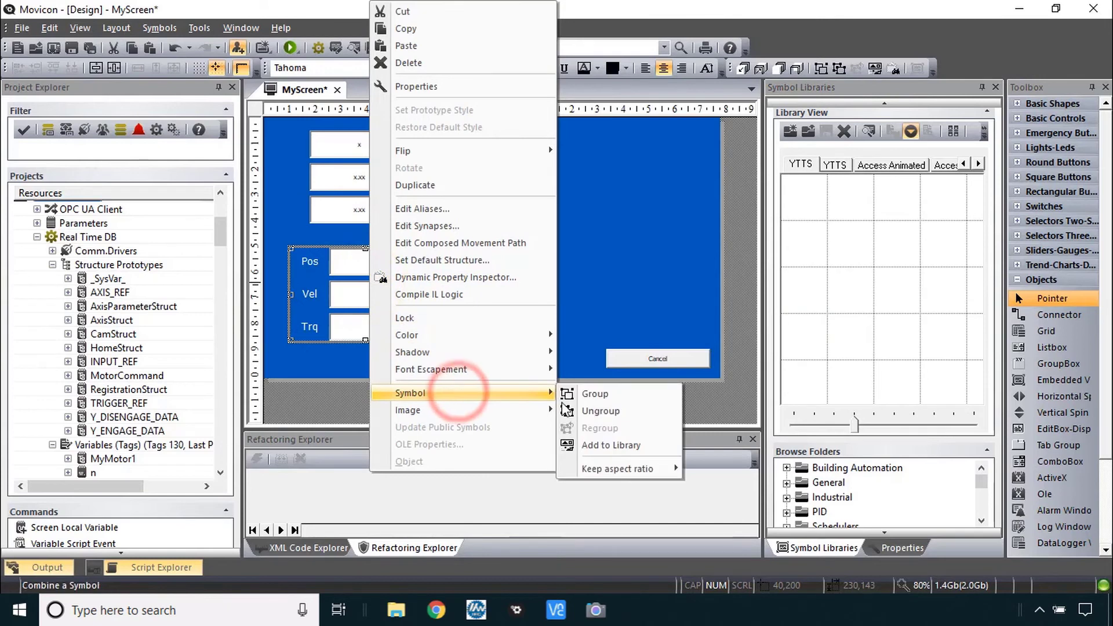
{"action": "left_click", "coordinate": [610, 443]}
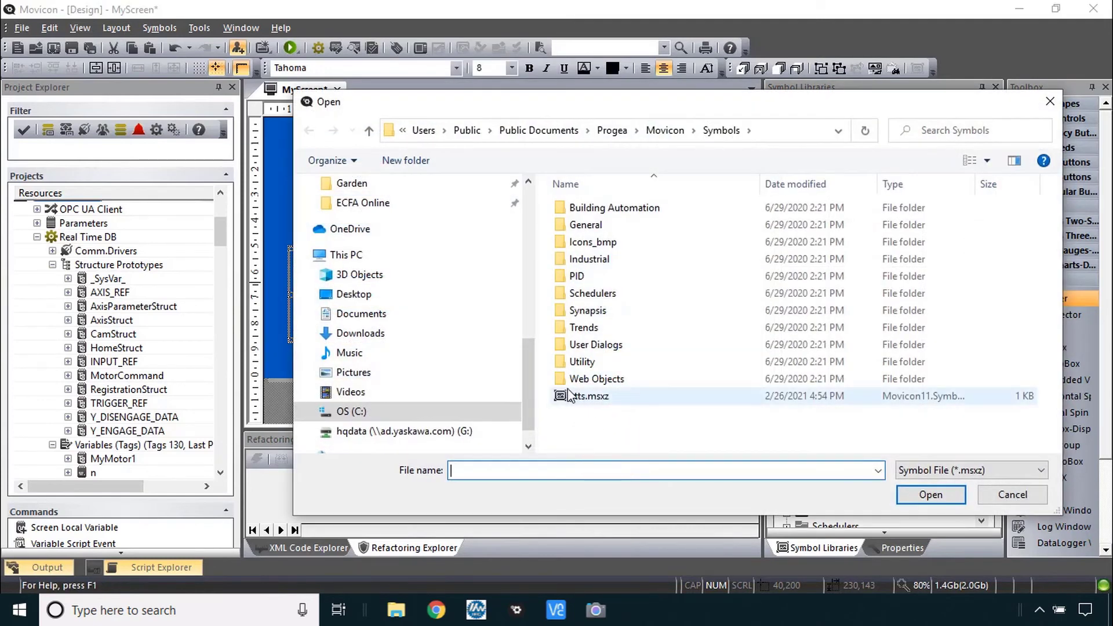
{"action": "left_click", "coordinate": [580, 400]}
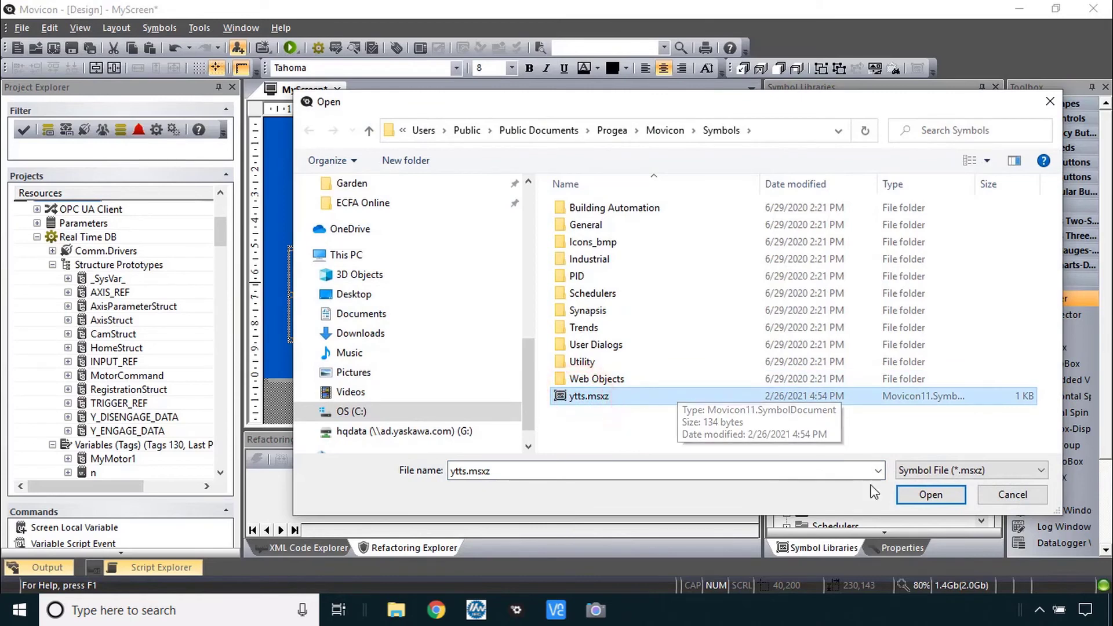
{"action": "left_click", "coordinate": [919, 496]}
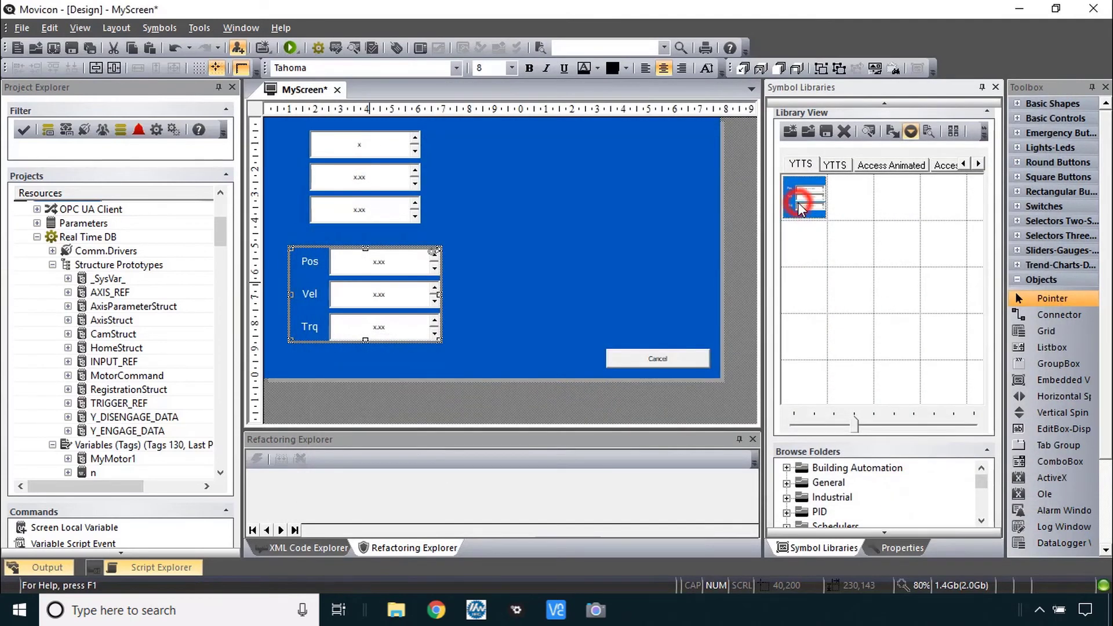
Step: Place a Servo_Feedback symbol from the YTTS library at about X 240, Y 200, replacing its AxisParameterStruct variable with G_Y_Data_Prm
{"action": "left_click_drag", "start_coordinate": [801, 200], "coordinate": [427, 237]}
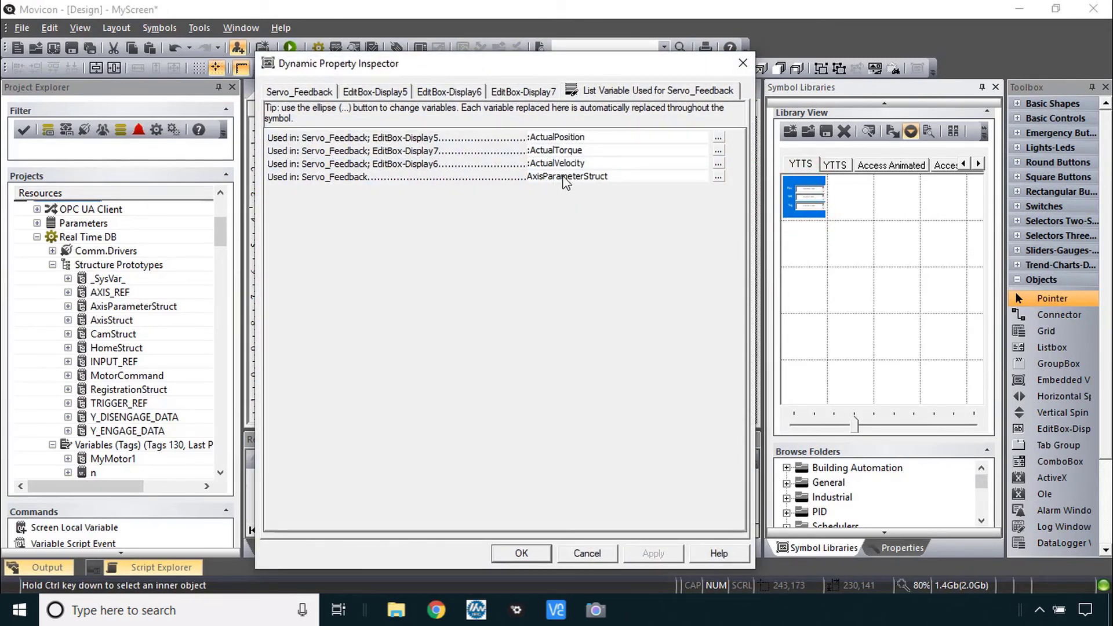
{"action": "left_click", "coordinate": [718, 177]}
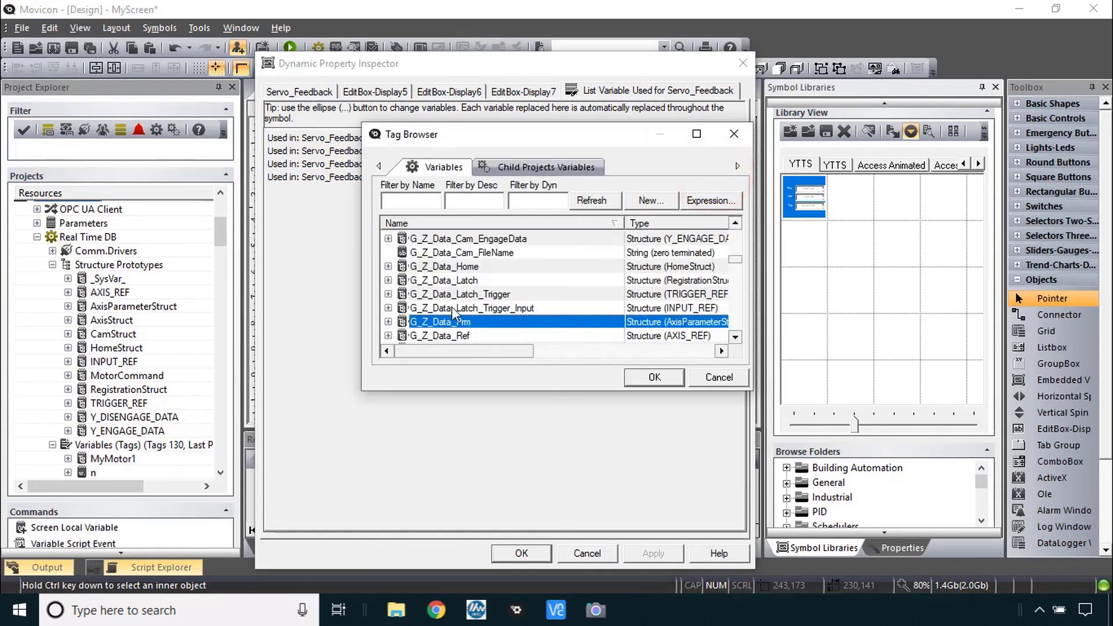
{"action": "scroll", "coordinate": [455, 314], "scroll_direction": "up", "scroll_amount": 2}
{"action": "scroll", "coordinate": [454, 314], "scroll_direction": "up", "scroll_amount": 1}
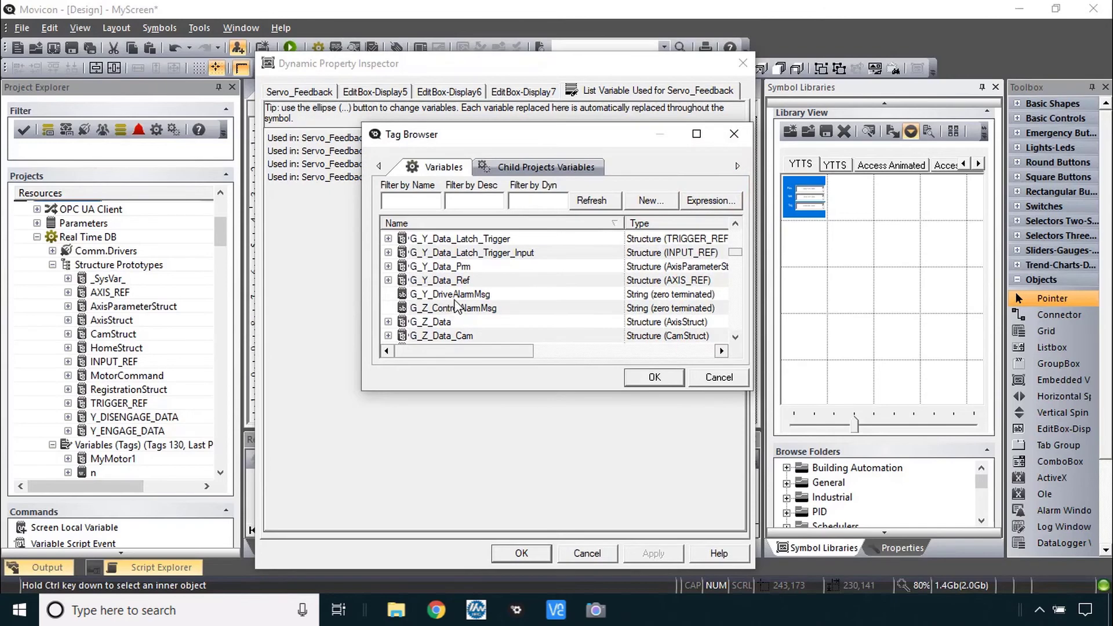
{"action": "left_click", "coordinate": [440, 266]}
{"action": "left_click", "coordinate": [652, 377]}
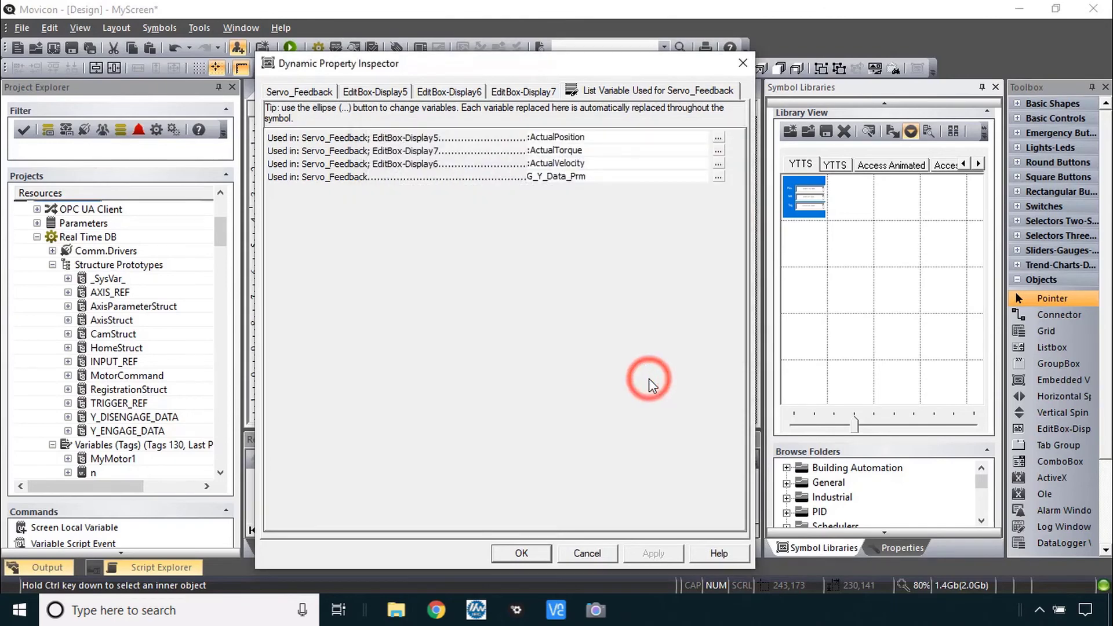
{"action": "left_click", "coordinate": [520, 554]}
{"action": "left_click", "coordinate": [489, 278]}
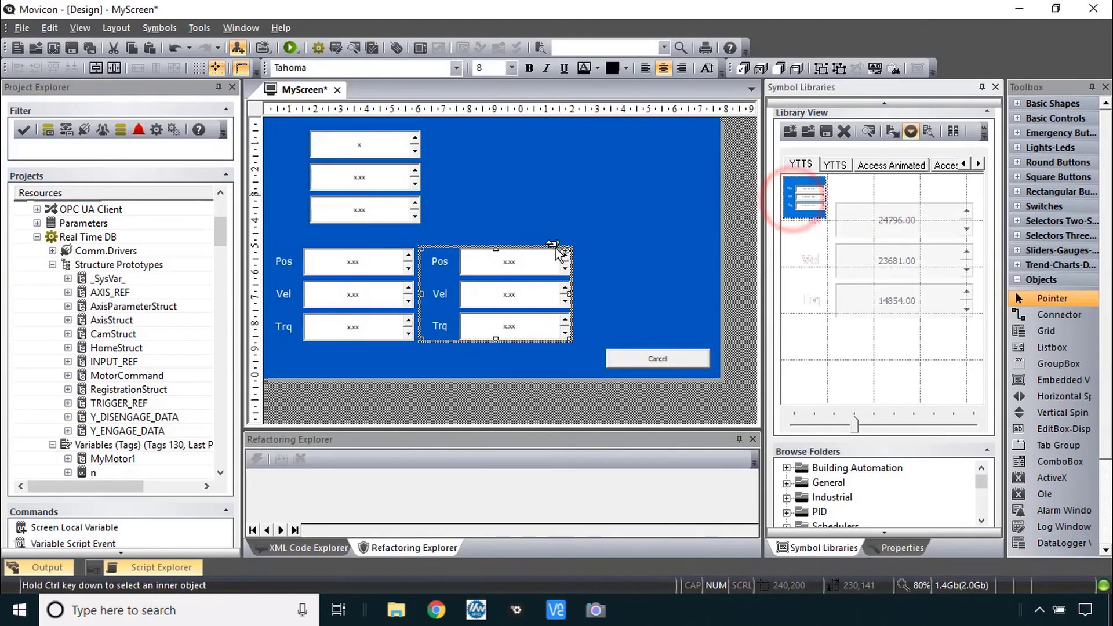
Step: Place another Servo_Feedback symbol with its variables left as they are and move it to about X 470, Y 200
{"action": "double_click", "coordinate": [529, 251]}
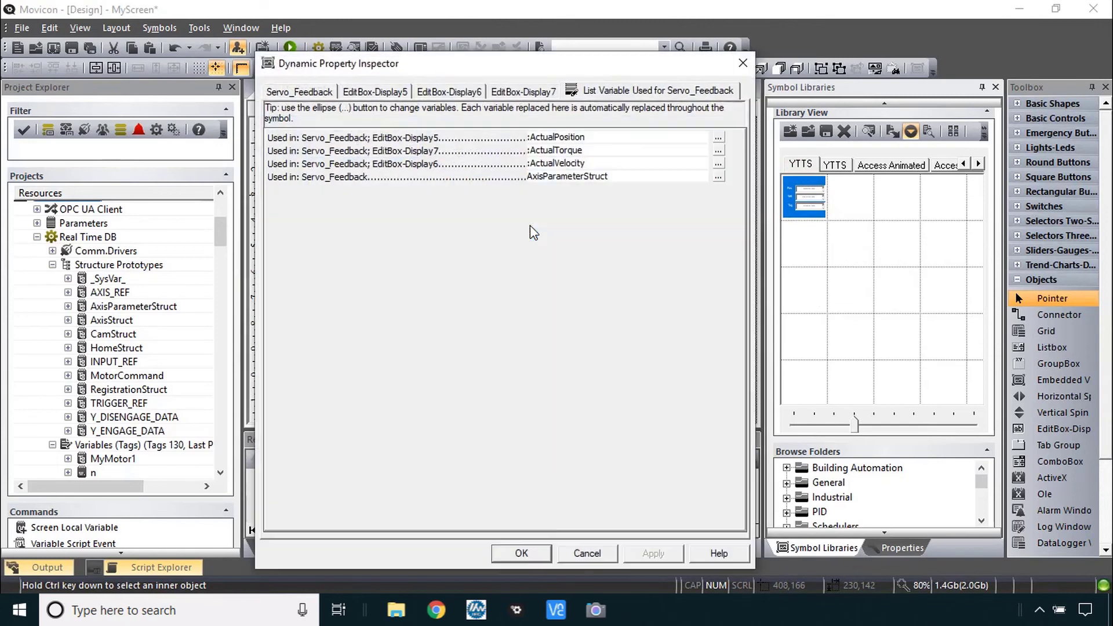
{"action": "left_click", "coordinate": [508, 554]}
{"action": "left_click_drag", "start_coordinate": [521, 290], "coordinate": [648, 317]}
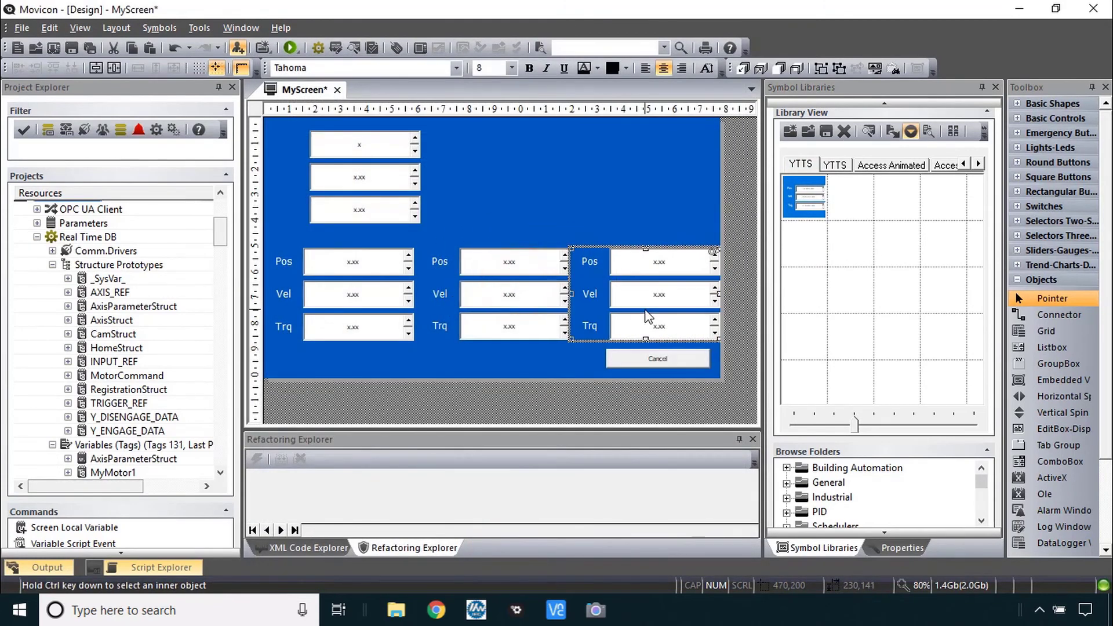
Step: Set the third Servo_Feedback symbol's Default Struct to the G_Z_Data_Prm variable
{"action": "left_click", "coordinate": [902, 548]}
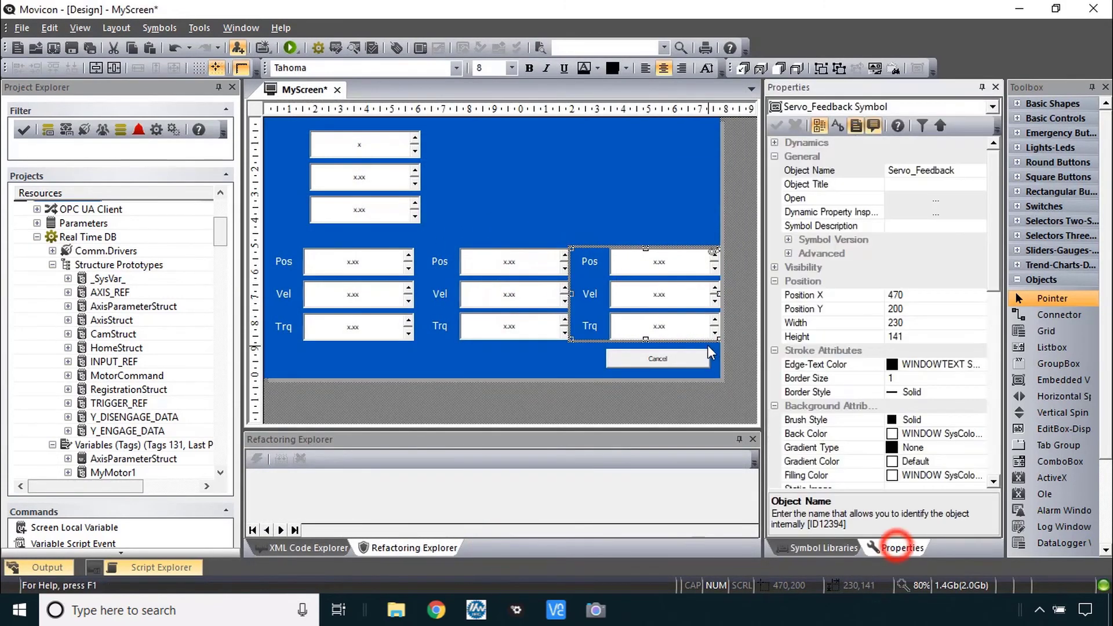
{"action": "left_click", "coordinate": [672, 306]}
{"action": "mouse_move", "coordinate": [994, 265]}
{"action": "left_mouse_down"}
{"action": "mouse_move", "coordinate": [1011, 393]}
{"action": "mouse_move", "coordinate": [994, 477]}
{"action": "left_mouse_up"}
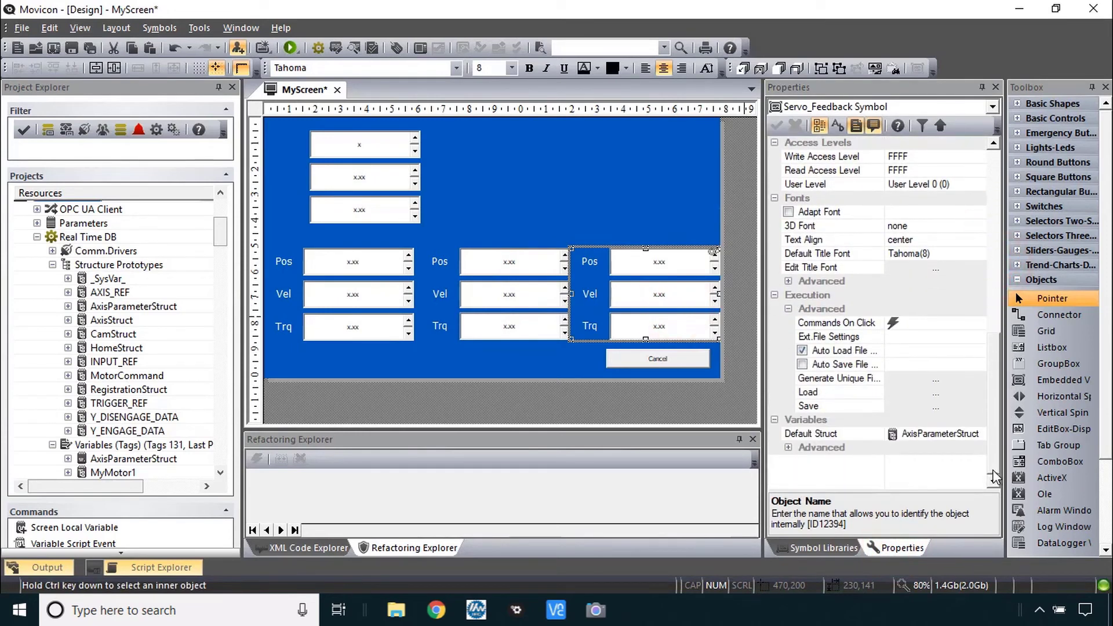
{"action": "double_click", "coordinate": [837, 436]}
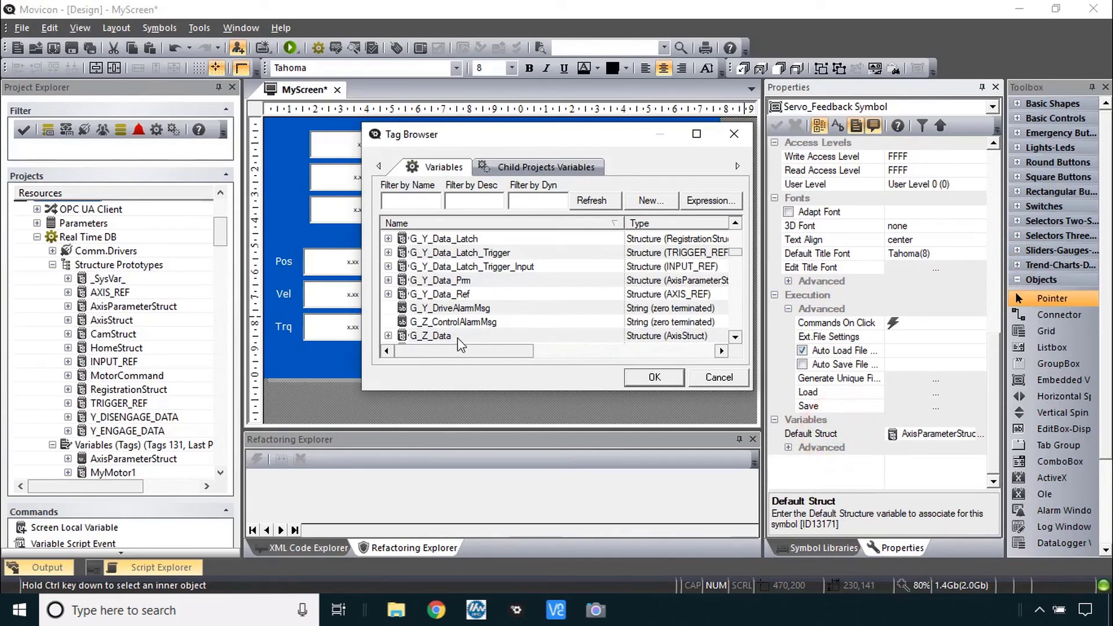
{"action": "left_click", "coordinate": [432, 336]}
{"action": "scroll", "coordinate": [435, 339], "scroll_direction": "down", "scroll_amount": 2}
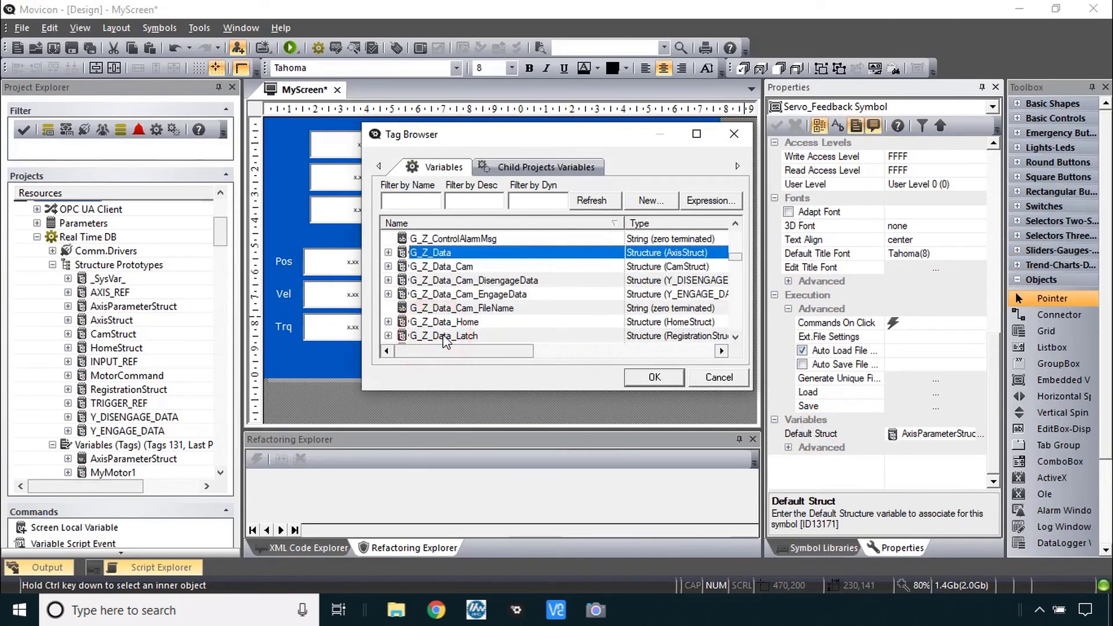
{"action": "scroll", "coordinate": [435, 340], "scroll_direction": "down", "scroll_amount": 1}
{"action": "left_click", "coordinate": [441, 336]}
{"action": "left_click", "coordinate": [654, 377]}
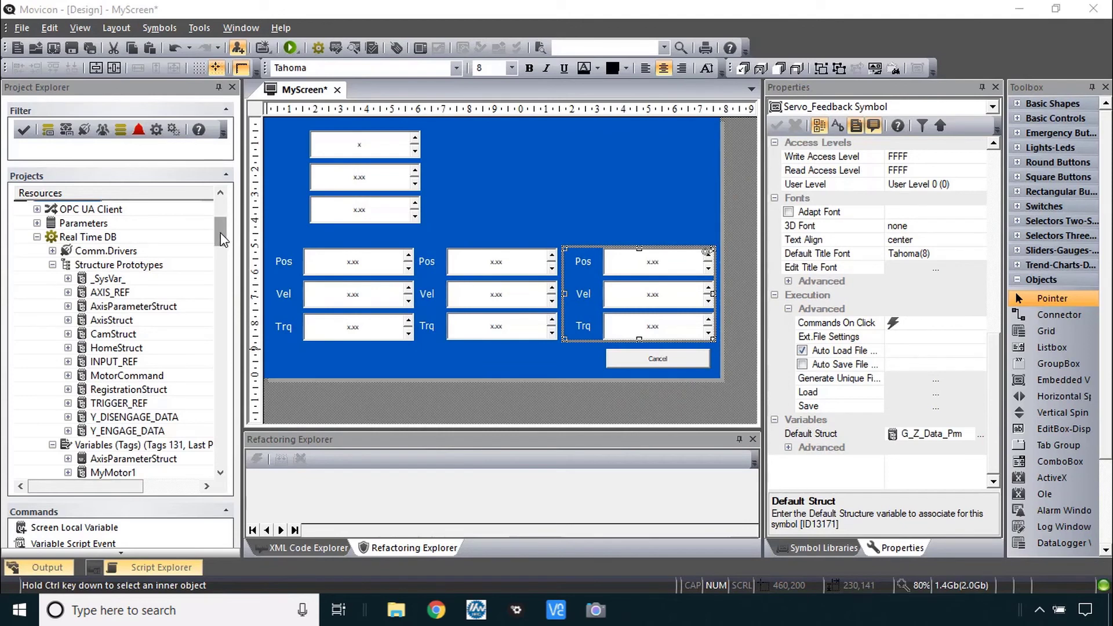
Step: Open the 2_Setup screen and draw a yellow square button about 60 by 50 beside Reboot Required, captioned MyScreen
{"action": "left_click_drag", "start_coordinate": [220, 232], "coordinate": [223, 457]}
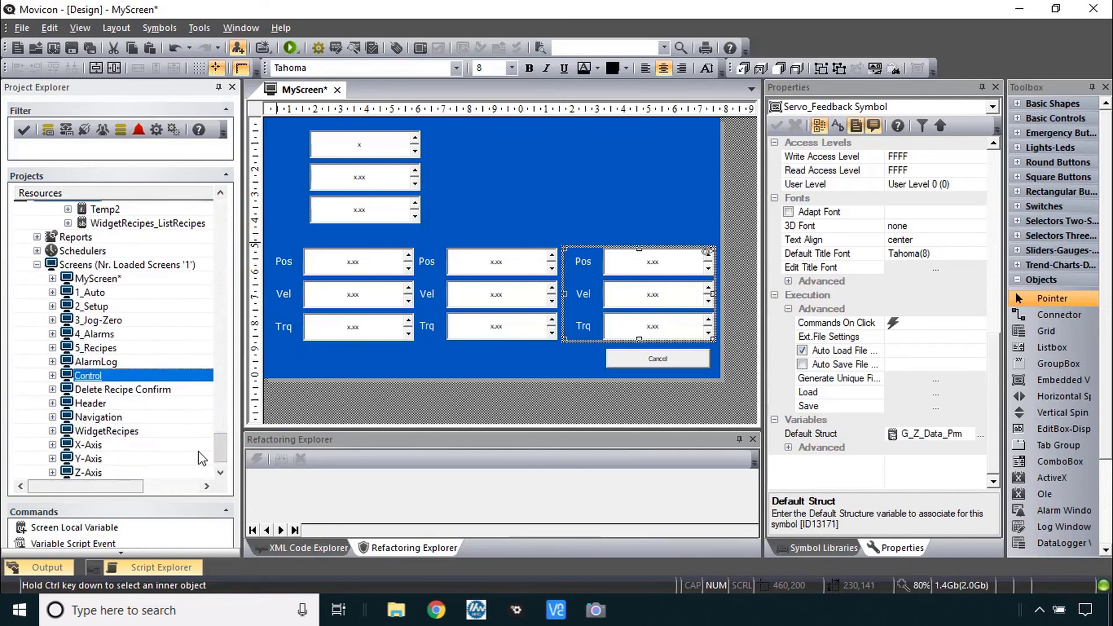
{"action": "double_click", "coordinate": [92, 306]}
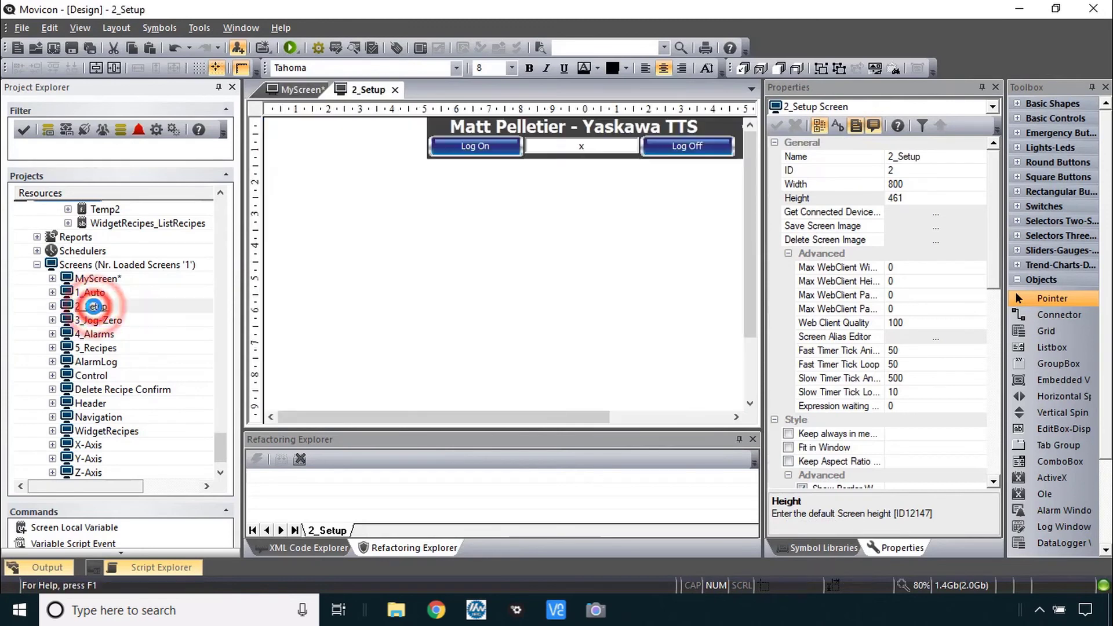
{"action": "left_click", "coordinate": [1059, 177]}
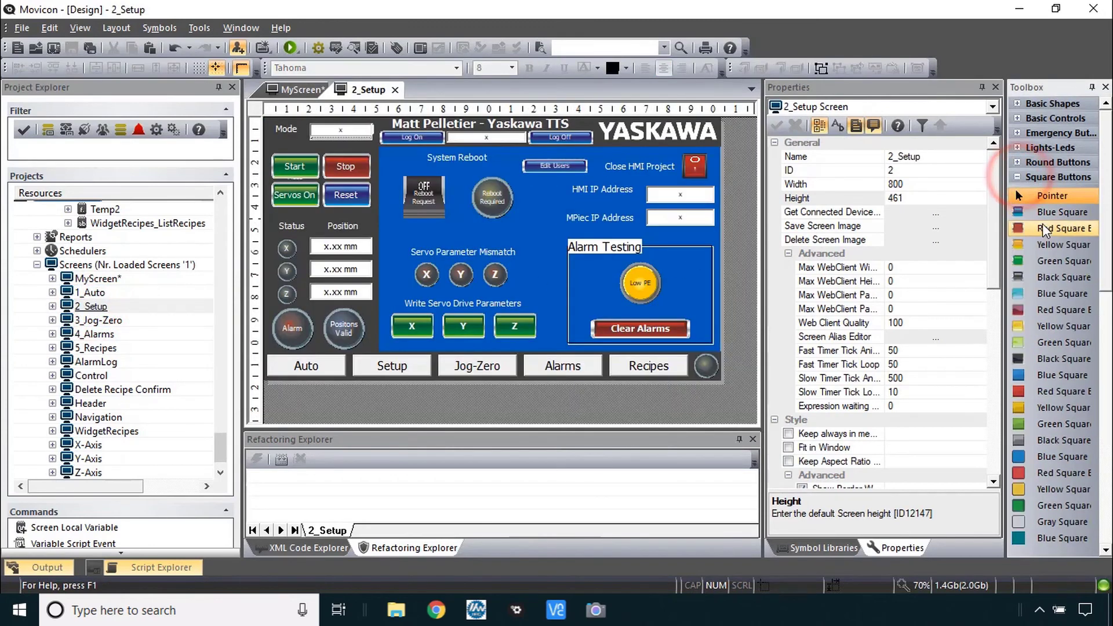
{"action": "left_click", "coordinate": [1041, 227]}
{"action": "left_click", "coordinate": [1046, 244]}
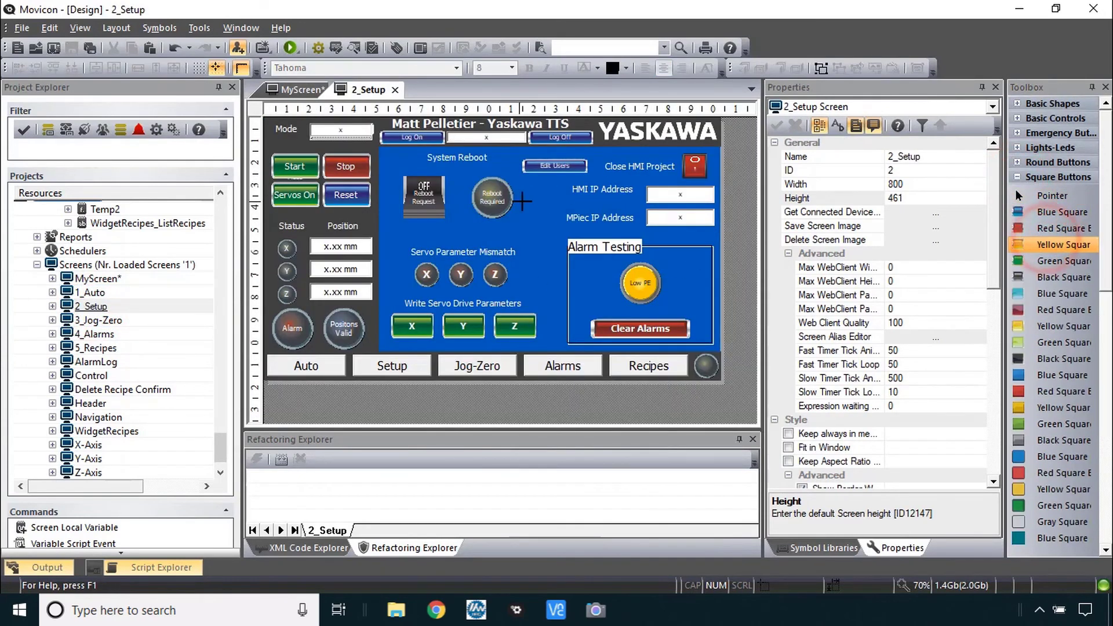
{"action": "left_click_drag", "start_coordinate": [522, 180], "coordinate": [555, 209]}
{"action": "double_click", "coordinate": [540, 197]}
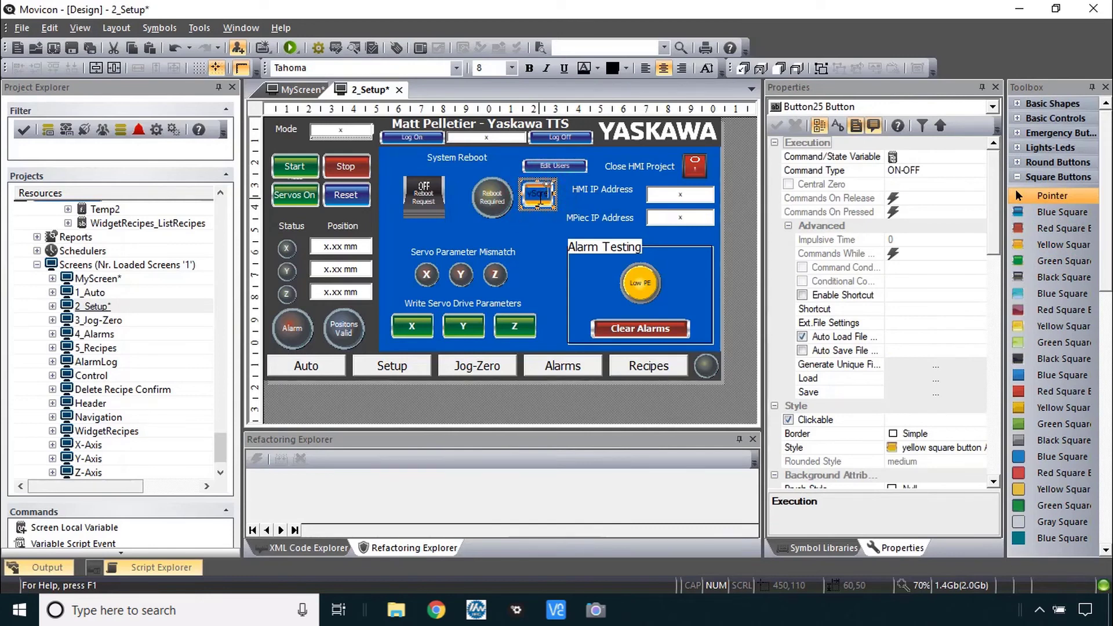
Step: Set the MyScreen button's Command Type to Execute Commands and start a new command in its Commands On Release list
{"action": "left_click", "coordinate": [927, 170]}
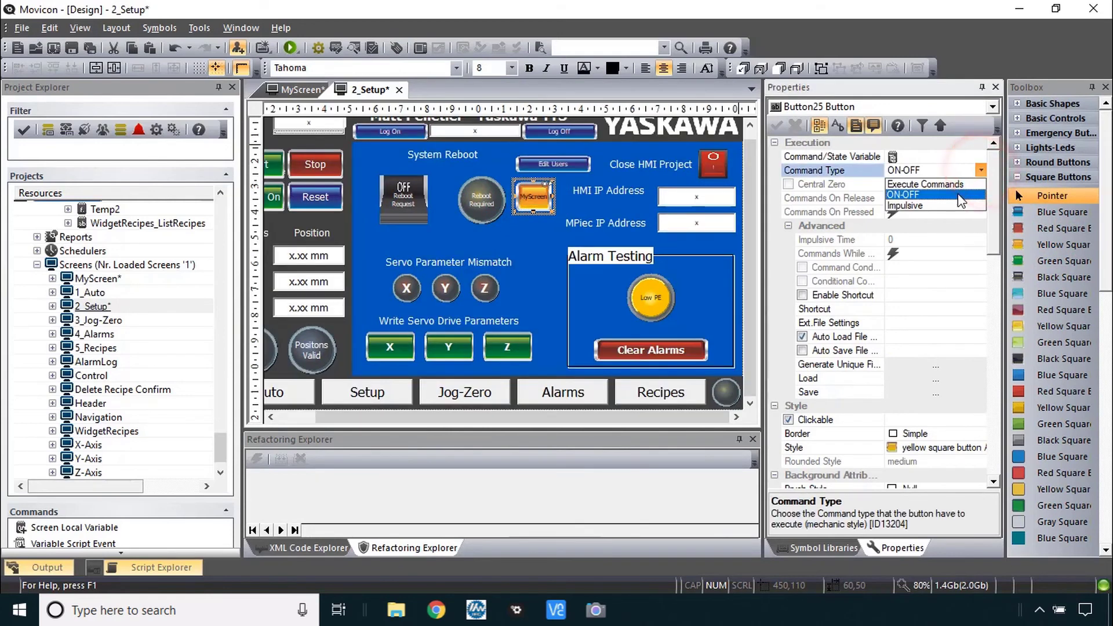
{"action": "left_click", "coordinate": [985, 182]}
{"action": "double_click", "coordinate": [854, 197]}
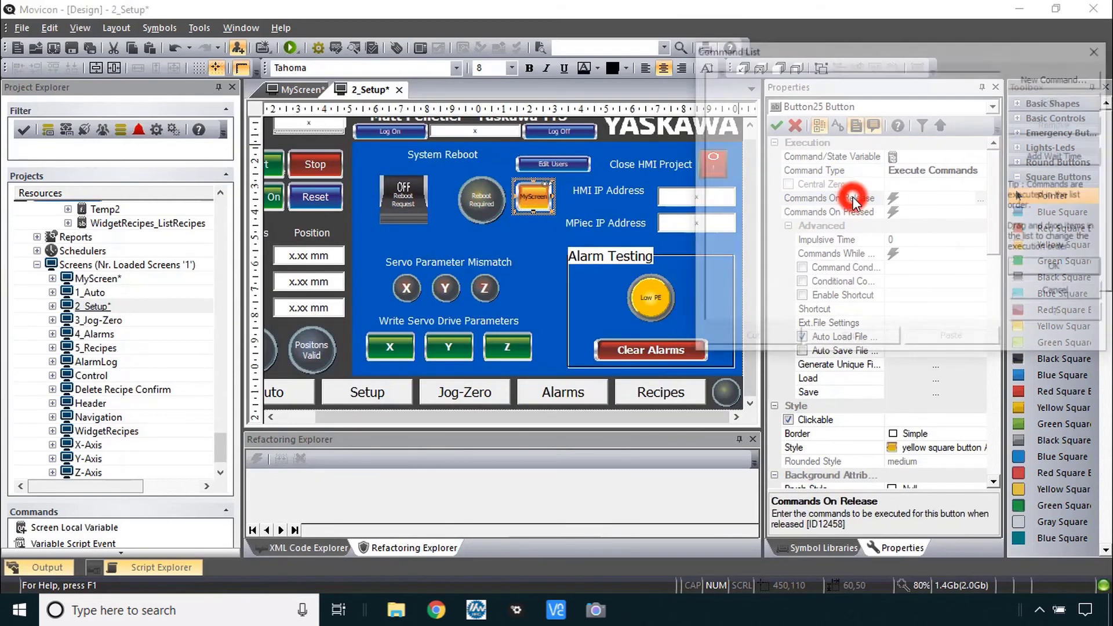
{"action": "left_click", "coordinate": [1048, 78]}
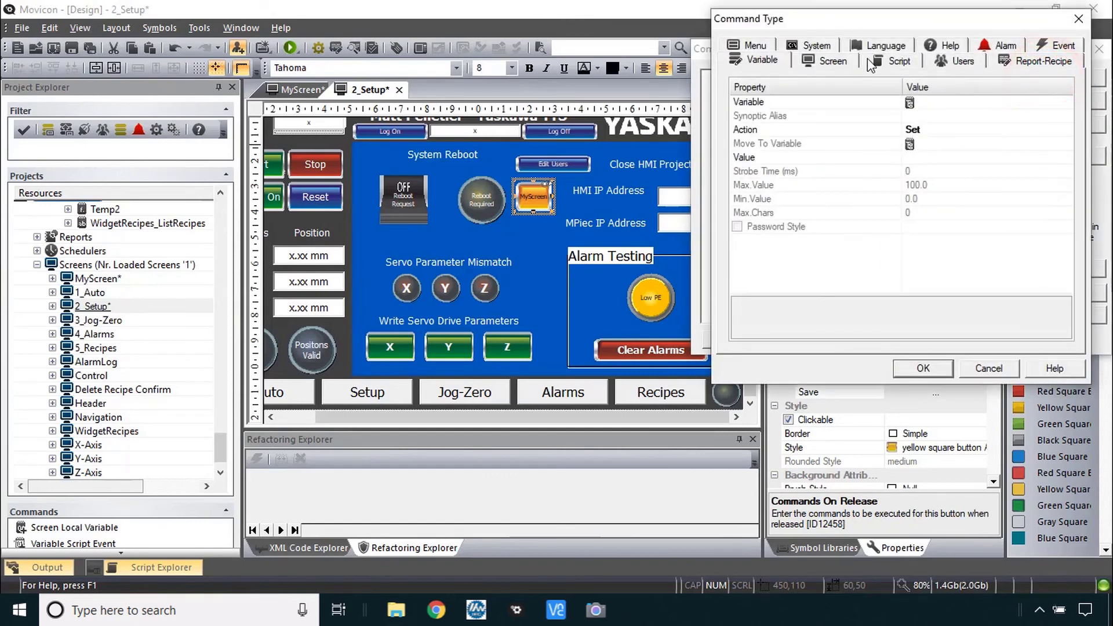
Step: Make the release command open MyScreen with the action Open modal (pop-up screen), accept the command list and reselect the button
{"action": "left_click", "coordinate": [830, 61]}
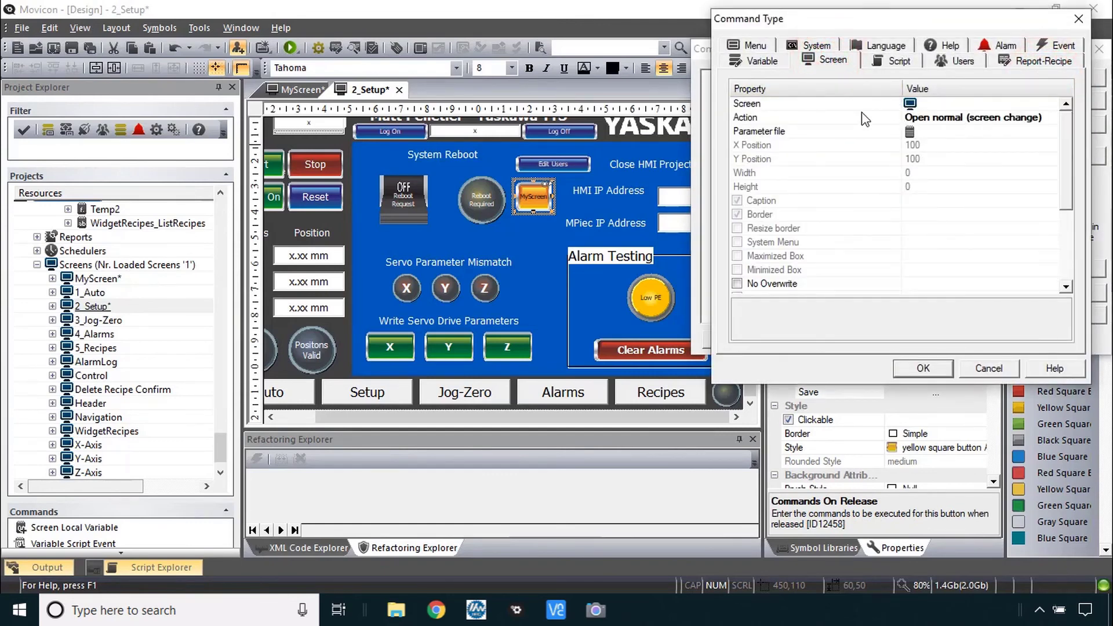
{"action": "double_click", "coordinate": [862, 103]}
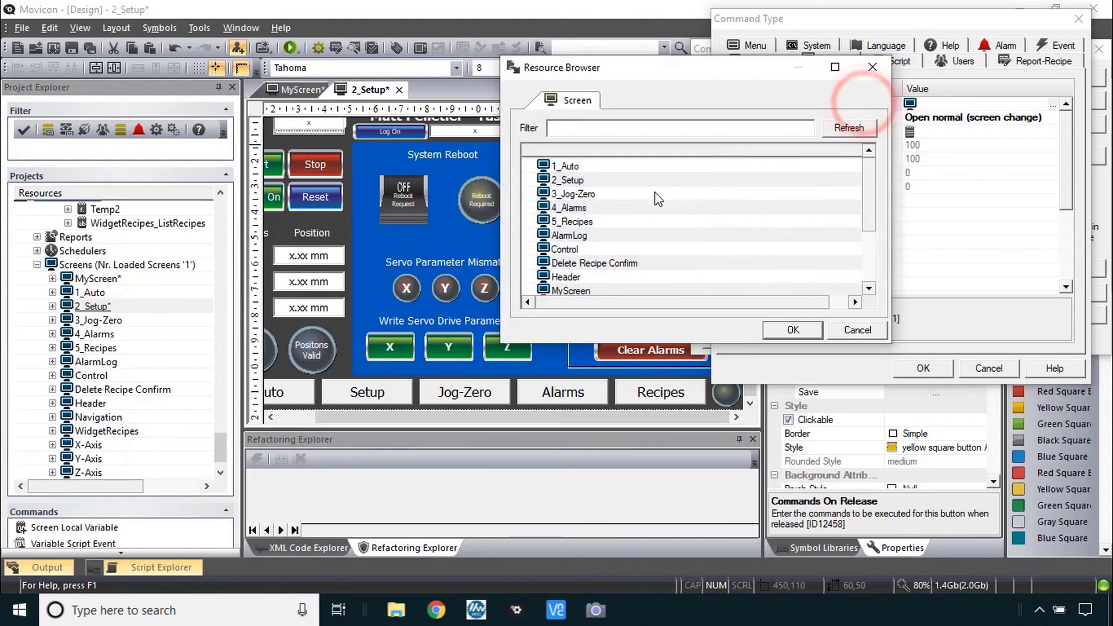
{"action": "left_click", "coordinate": [588, 291]}
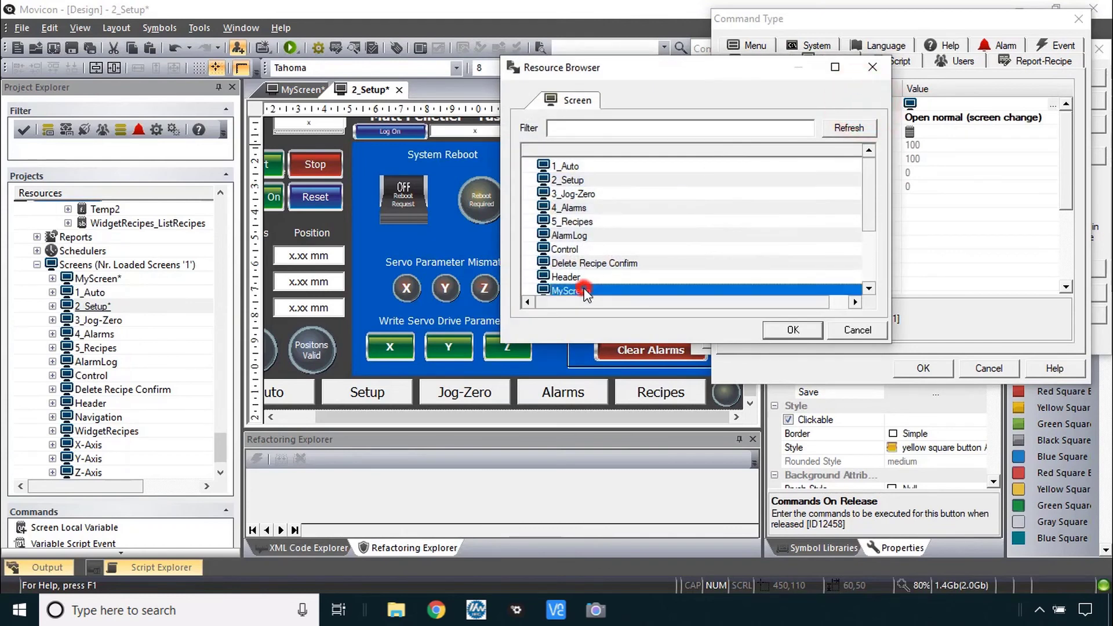
{"action": "left_click", "coordinate": [791, 330]}
{"action": "left_click", "coordinate": [1046, 119]}
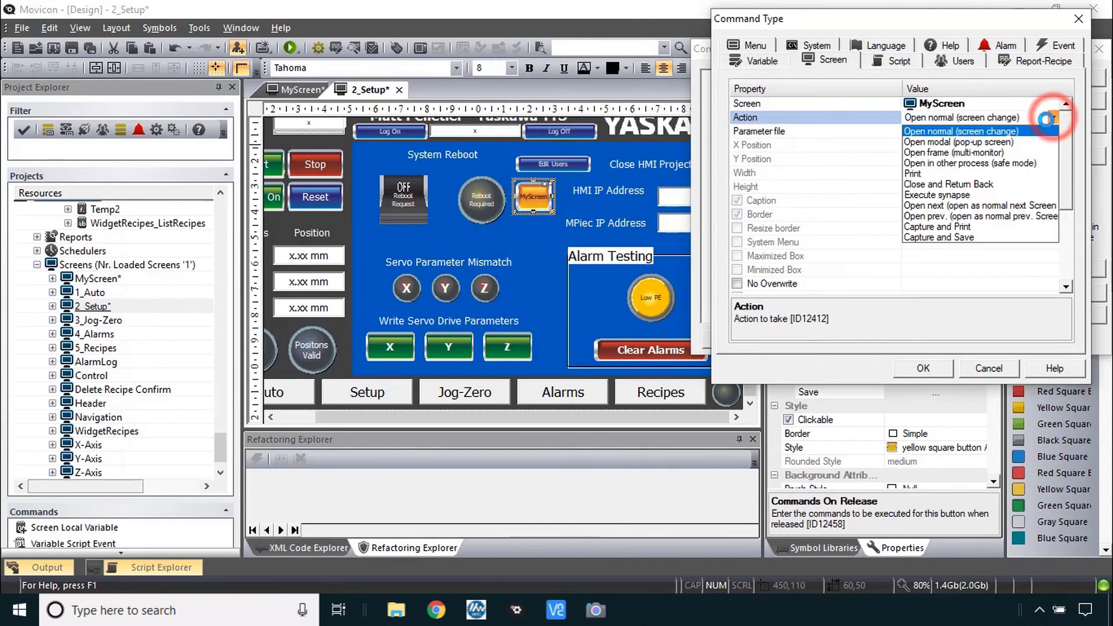
{"action": "left_click", "coordinate": [1015, 142]}
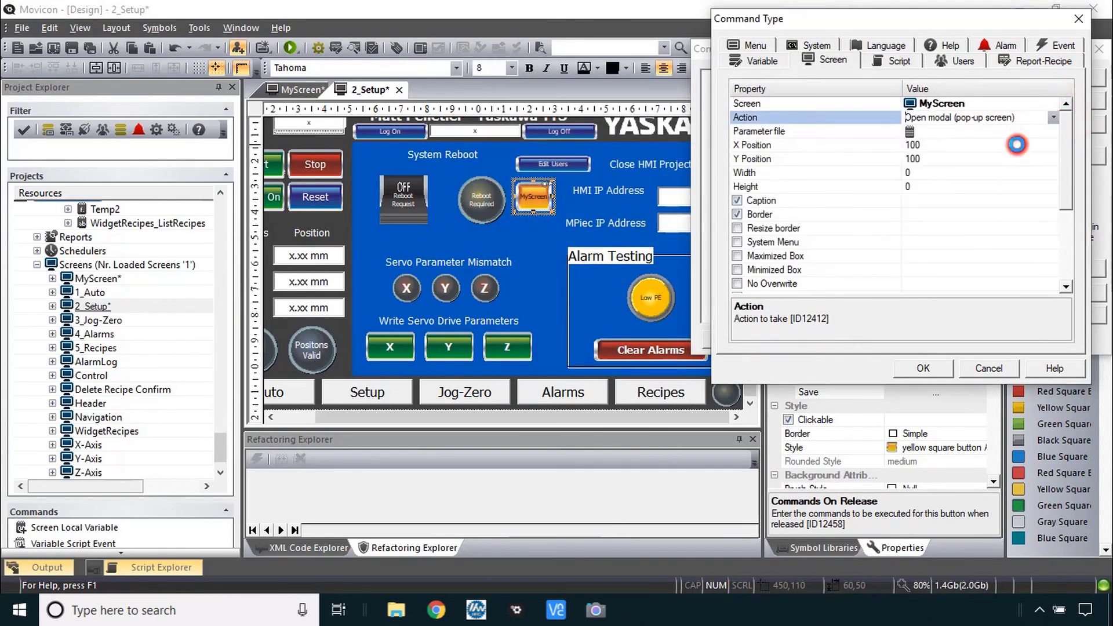
{"action": "left_click", "coordinate": [924, 368]}
{"action": "left_click", "coordinate": [1058, 269]}
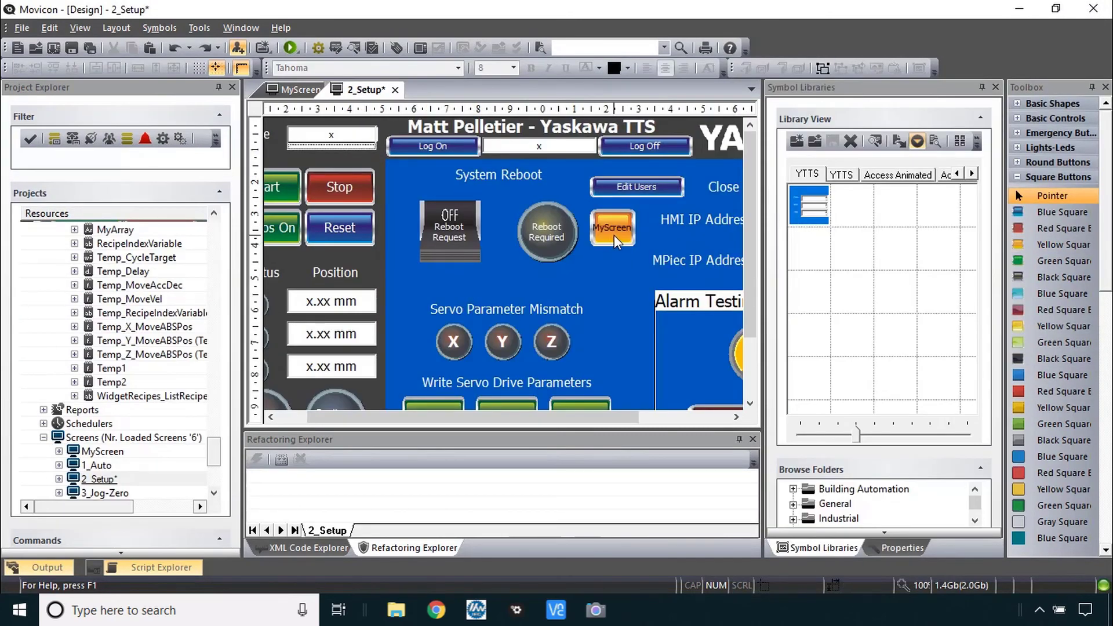
{"action": "left_click", "coordinate": [615, 240]}
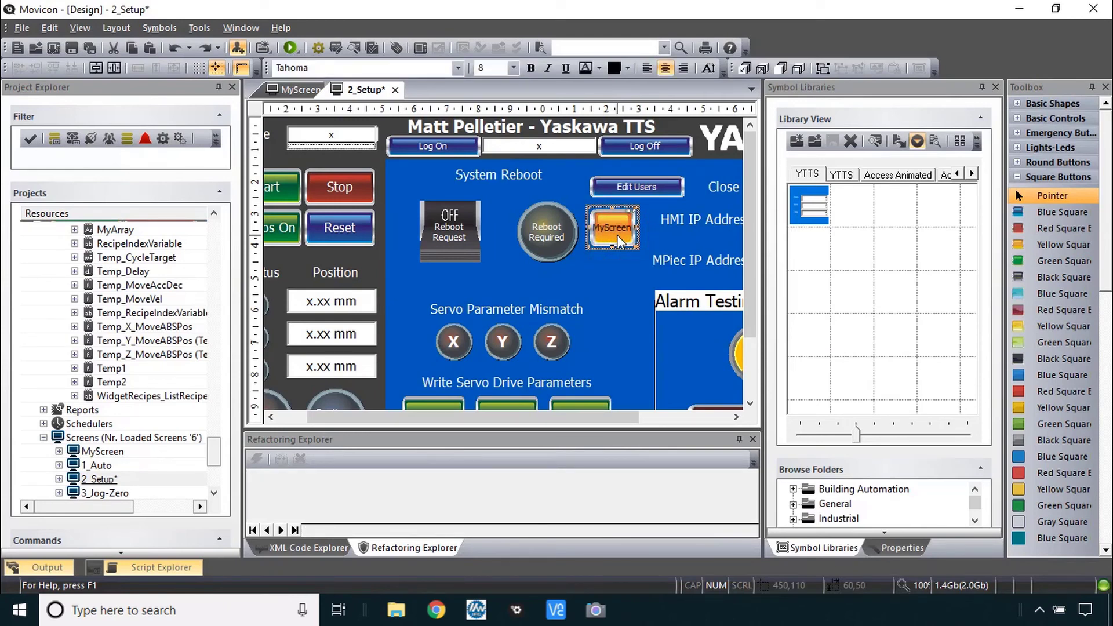
Step: Move the MyScreen button from the 2_Setup screen to the 1_Auto screen, placing it below the Delay label at about 220,350
{"action": "key", "text": "Delete"}
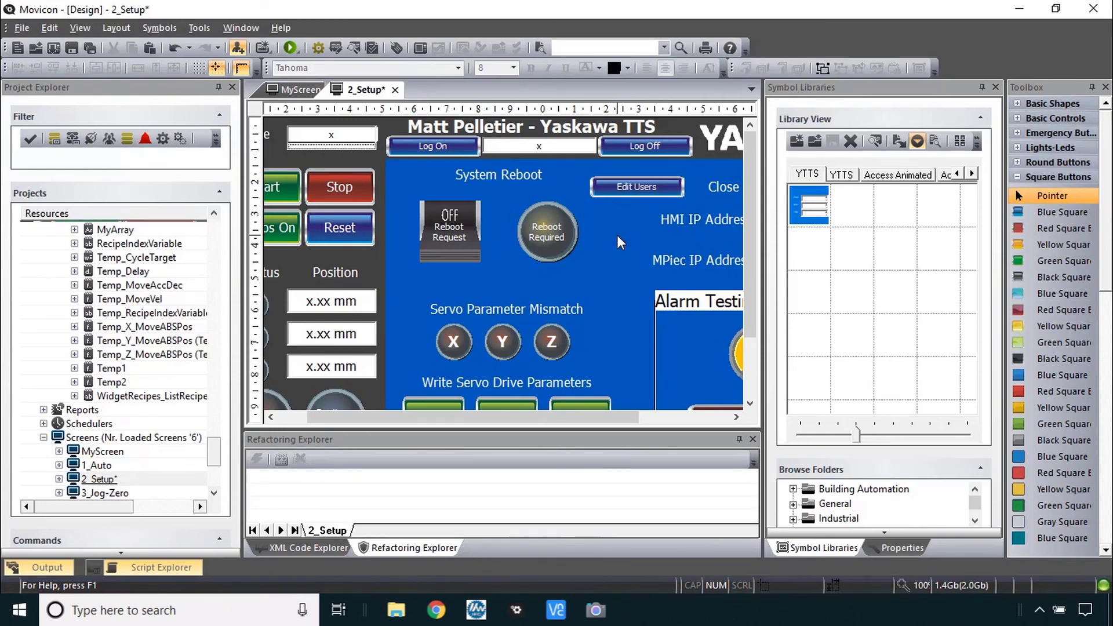
{"action": "double_click", "coordinate": [95, 465]}
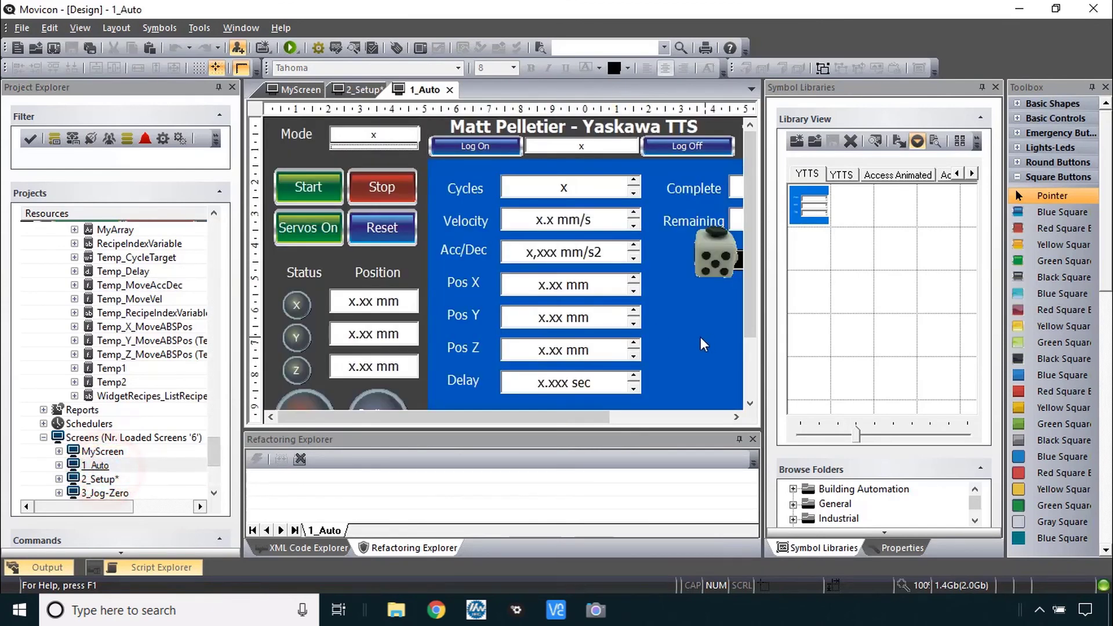
{"action": "left_click", "coordinate": [665, 316]}
{"action": "key", "text": "ctrl+v"}
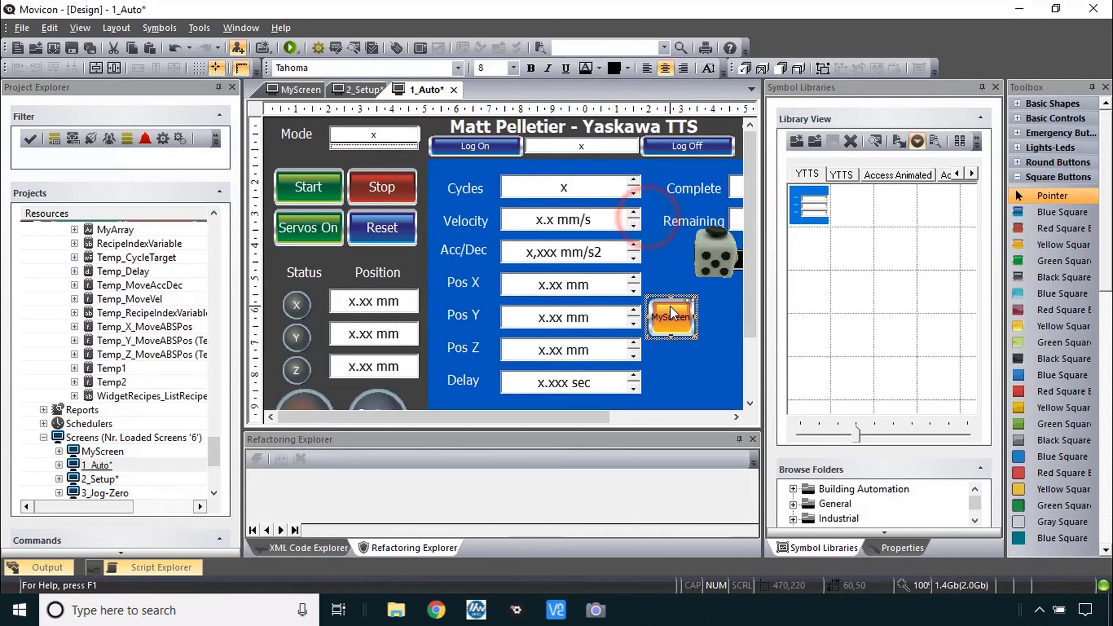
{"action": "scroll", "coordinate": [671, 312], "scroll_direction": "down", "scroll_amount": 2}
{"action": "left_click_drag", "start_coordinate": [606, 290], "coordinate": [442, 374]}
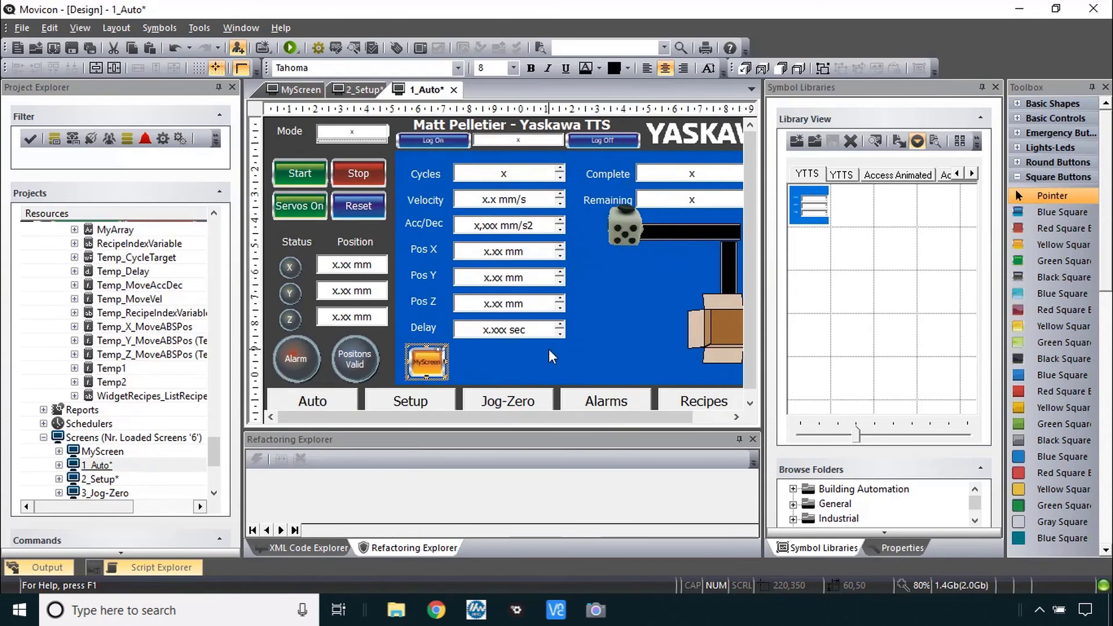
Step: Set the Default Struct of the first Servo_Feedback symbol on MyScreen to the G_X_Data_Prm variable
{"action": "left_click", "coordinate": [302, 90]}
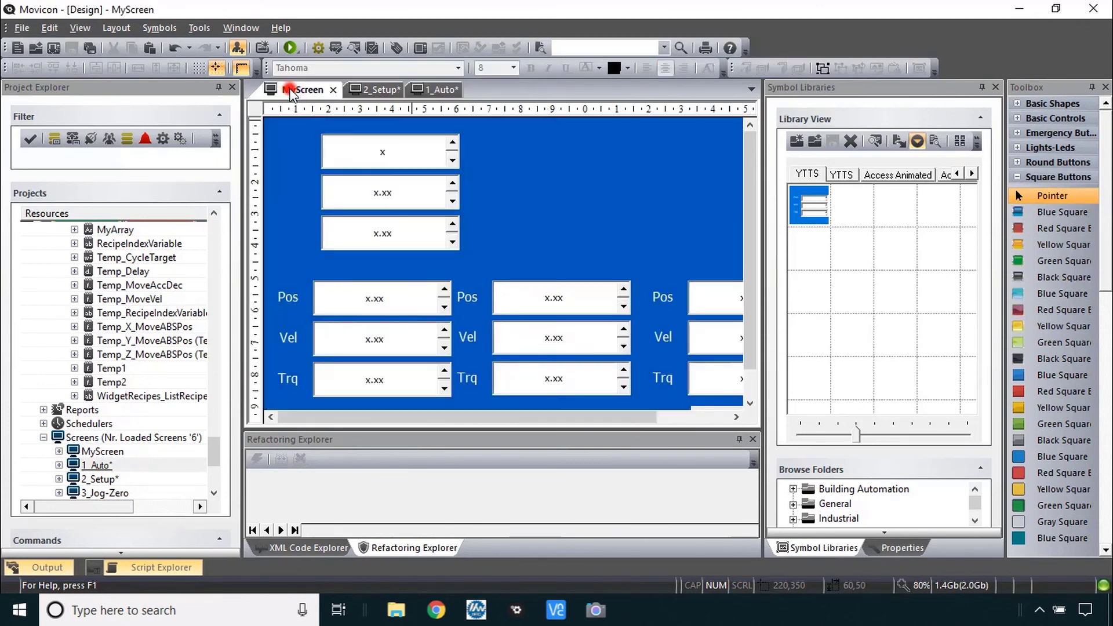
{"action": "left_click", "coordinate": [378, 339]}
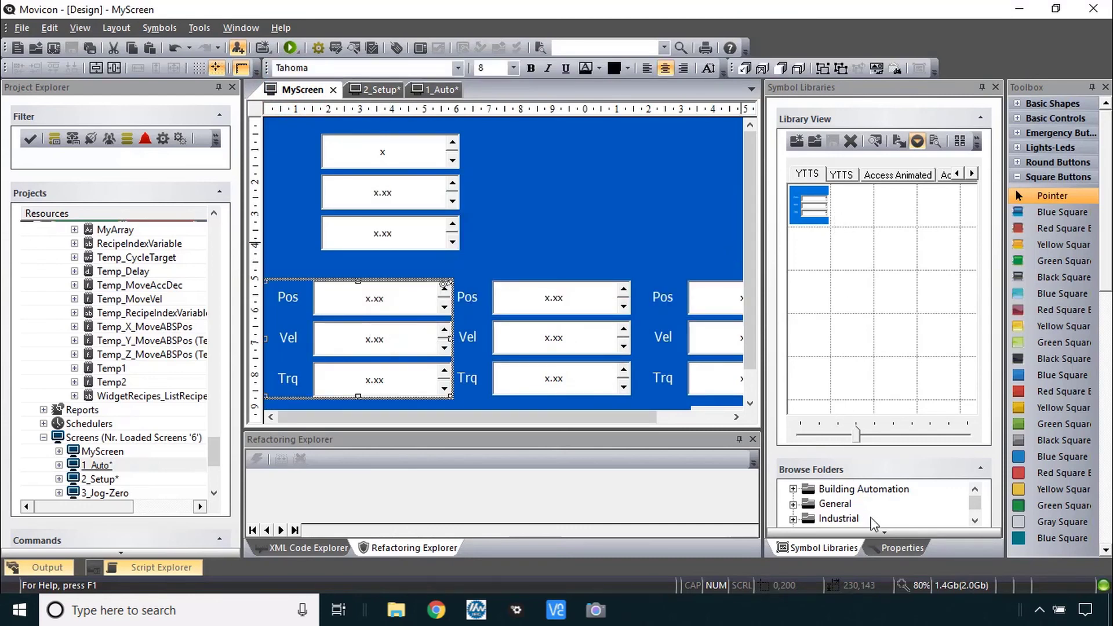
{"action": "left_click", "coordinate": [924, 549]}
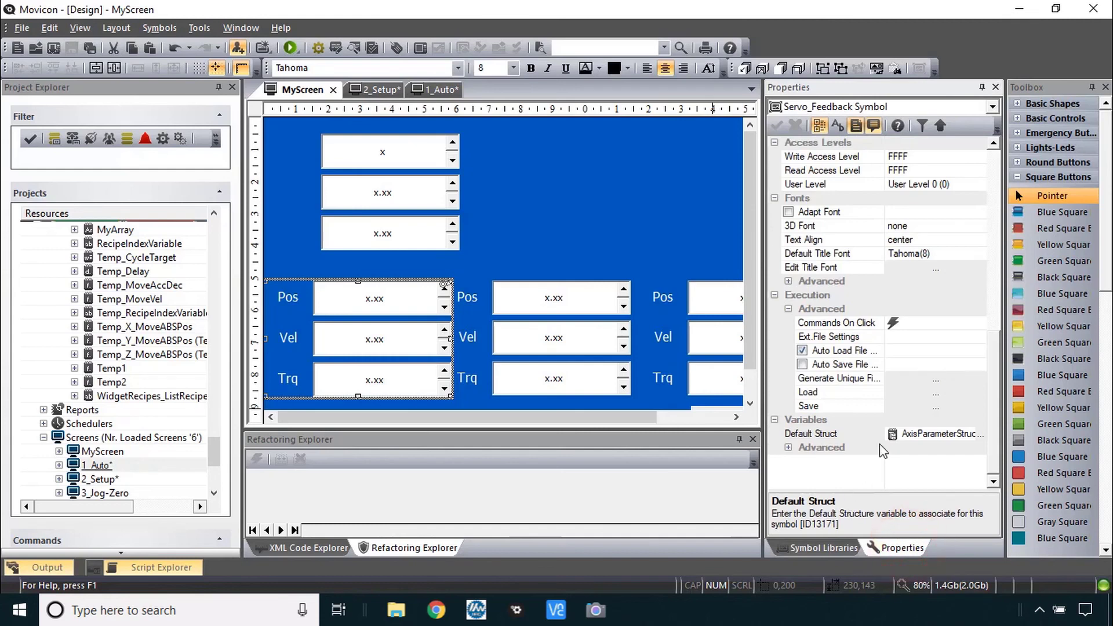
{"action": "double_click", "coordinate": [835, 435]}
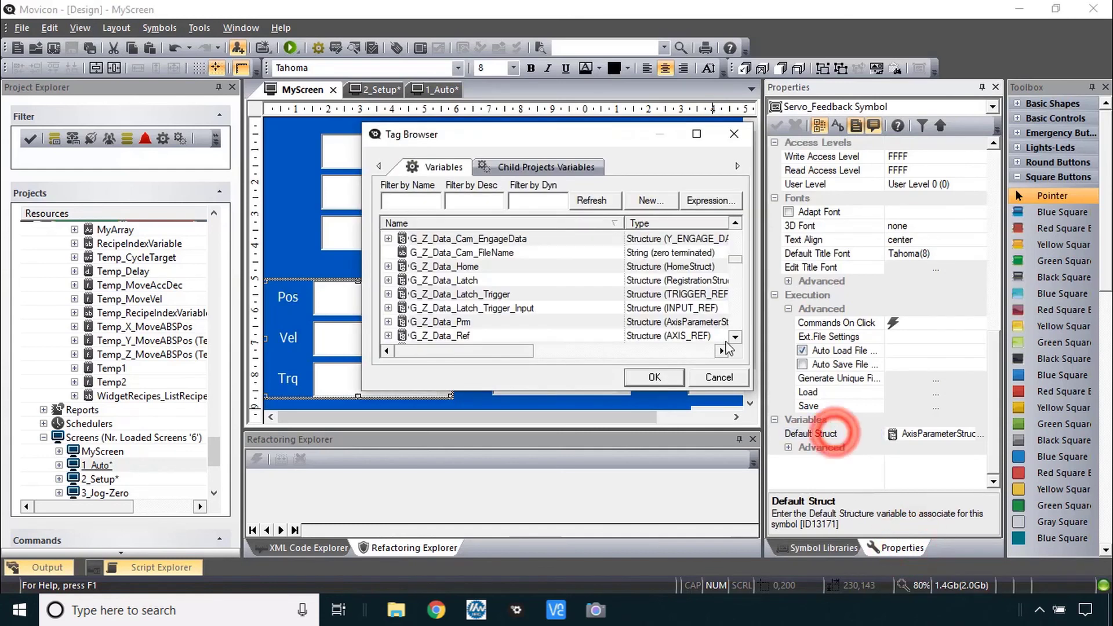
{"action": "scroll", "coordinate": [530, 273], "scroll_direction": "down", "scroll_amount": 1}
{"action": "left_click", "coordinate": [441, 294]}
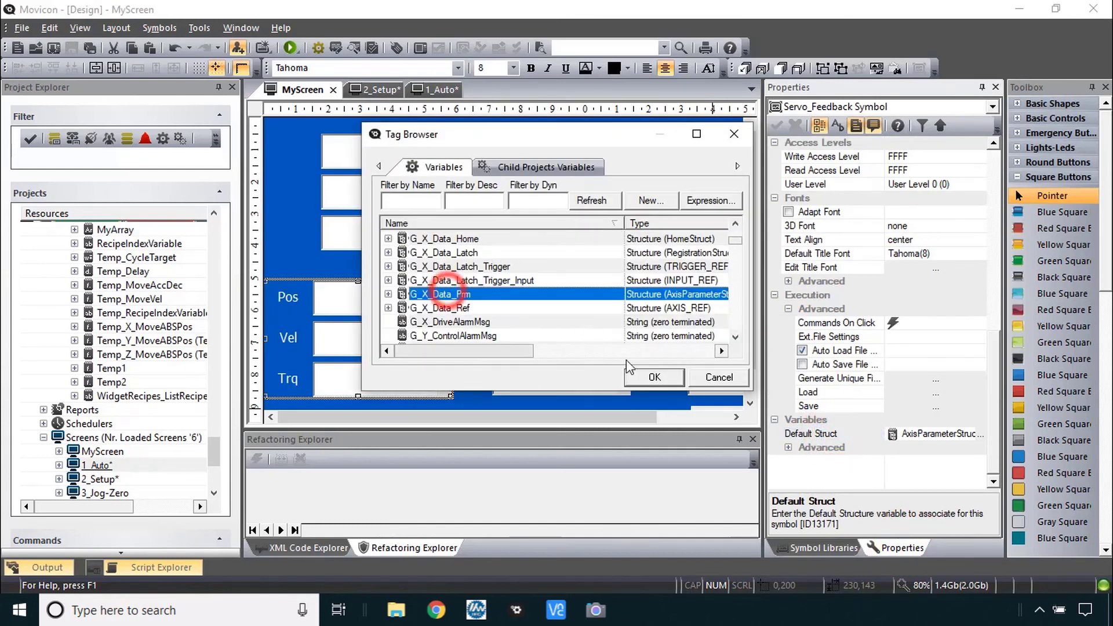
{"action": "left_click", "coordinate": [655, 377]}
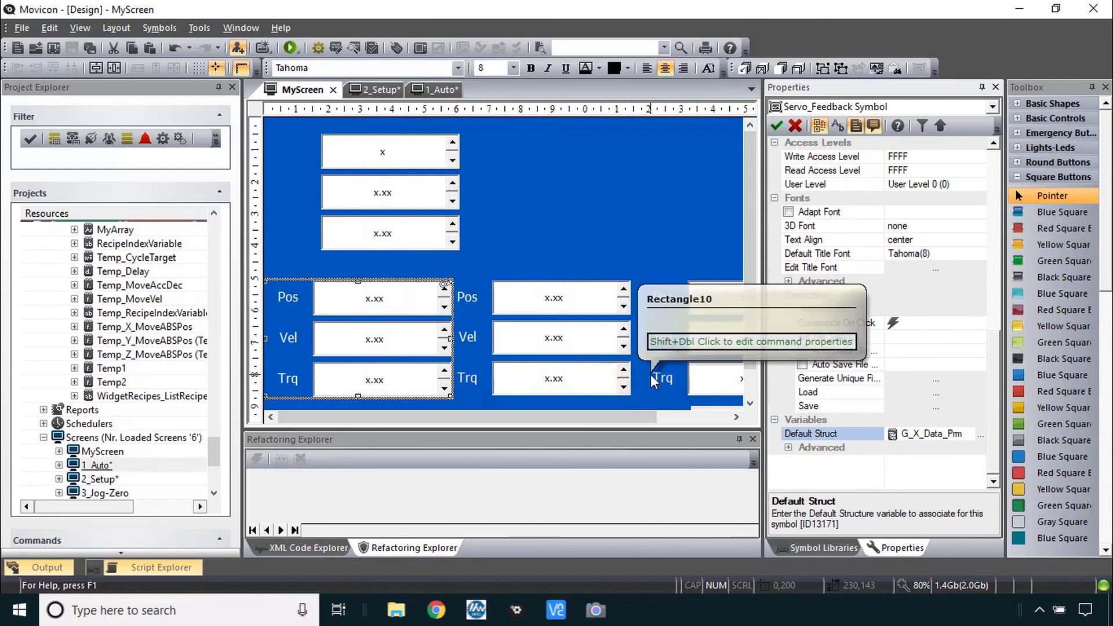
Step: Return to the 1_Auto screen and start the current project in runtime
{"action": "left_click", "coordinate": [435, 90]}
{"action": "left_click", "coordinate": [292, 49]}
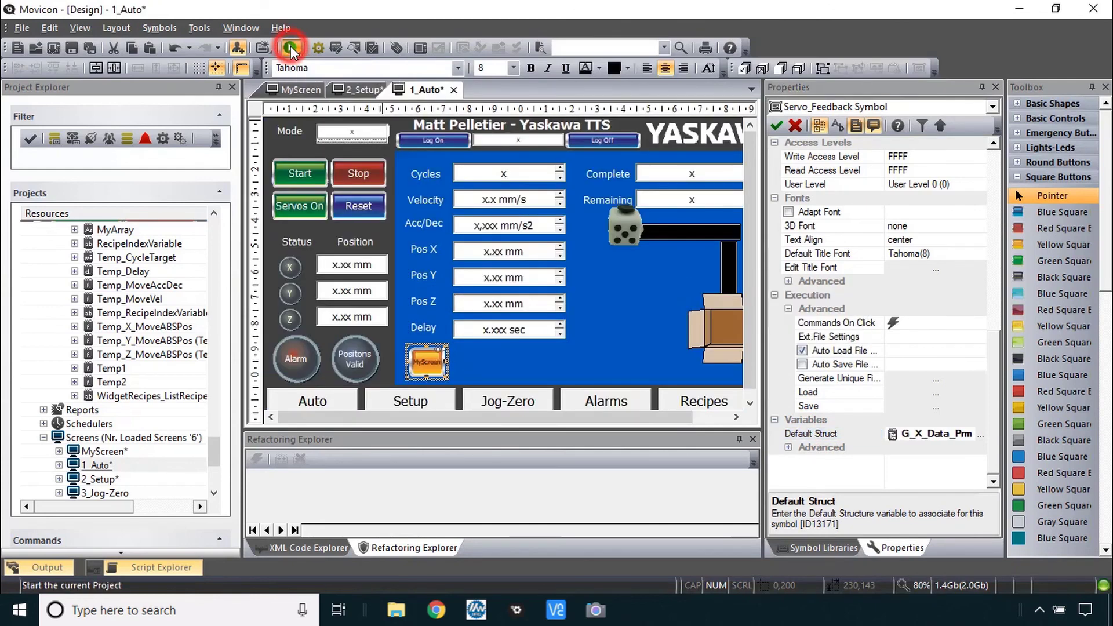
{"action": "left_click", "coordinate": [292, 50]}
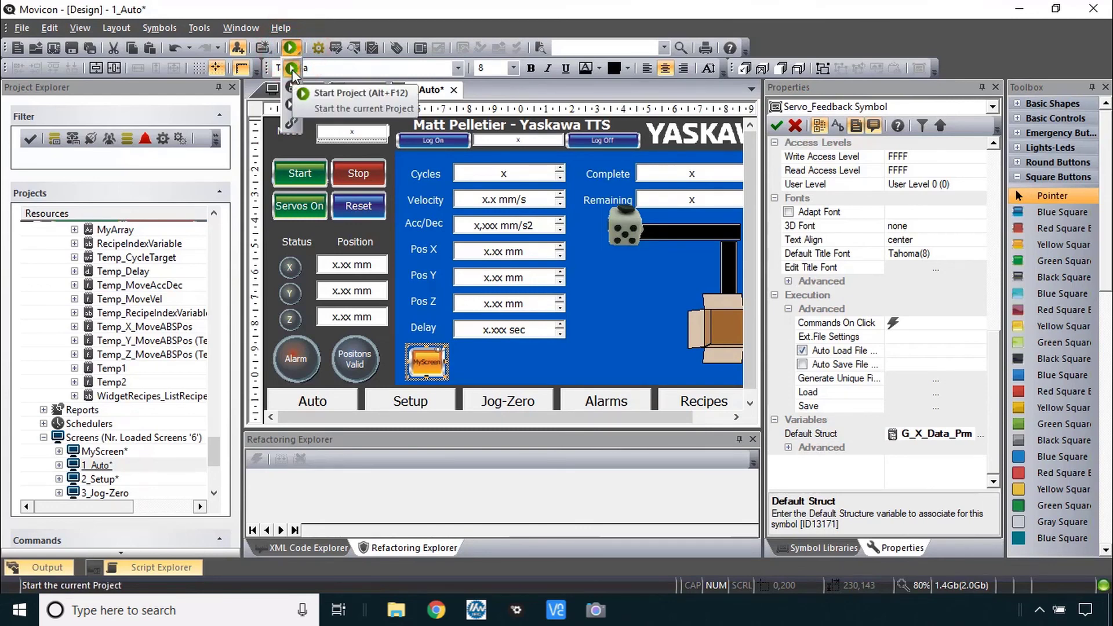
{"action": "left_click", "coordinate": [292, 70]}
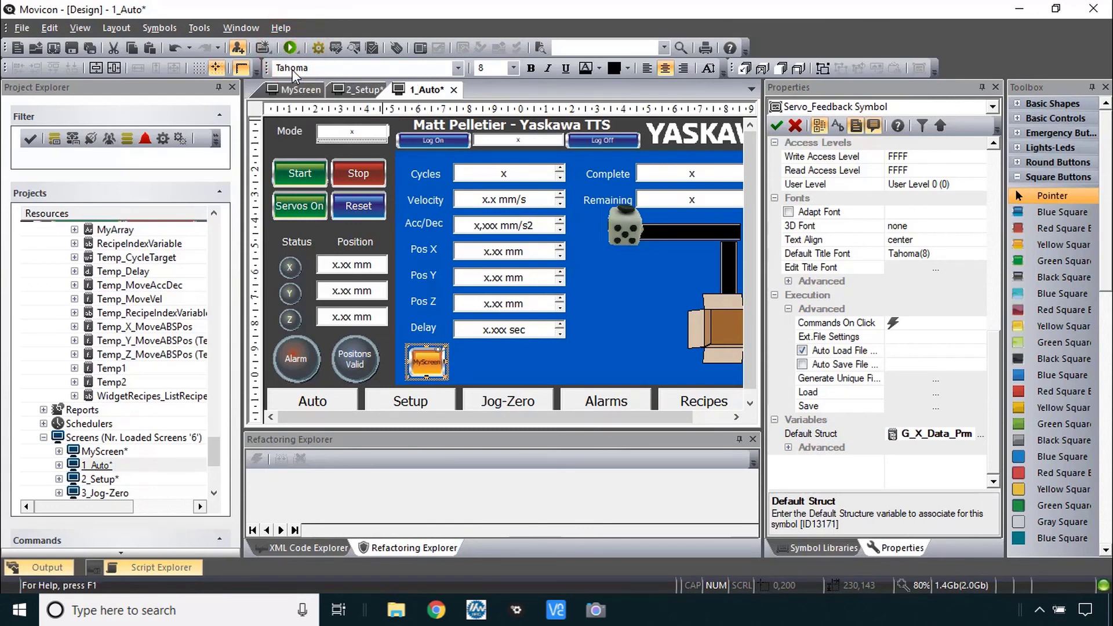
{"action": "left_click", "coordinate": [491, 328]}
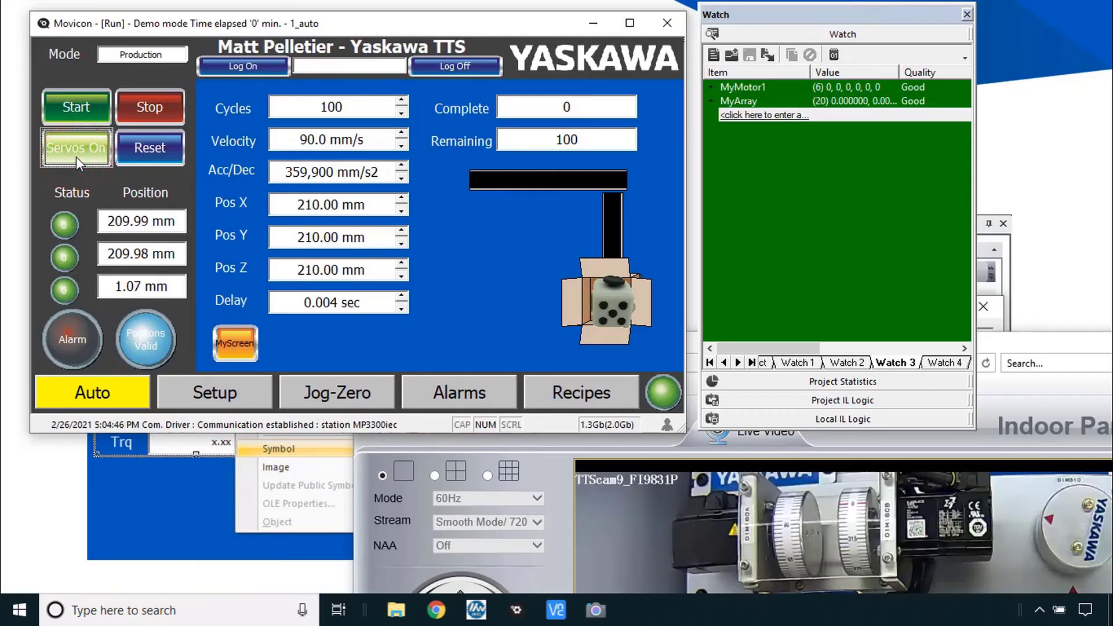
Step: Start the machine cycle, open the MyScreen pop-up from the 1_Auto screen and move it higher up
{"action": "left_click", "coordinate": [76, 107]}
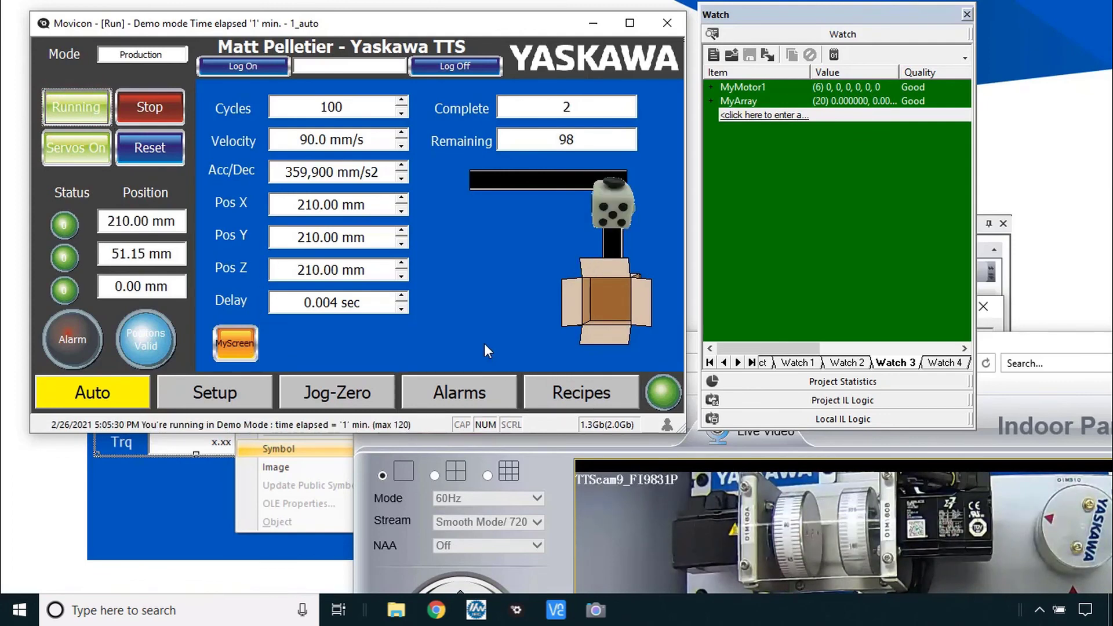
{"action": "left_click", "coordinate": [234, 345]}
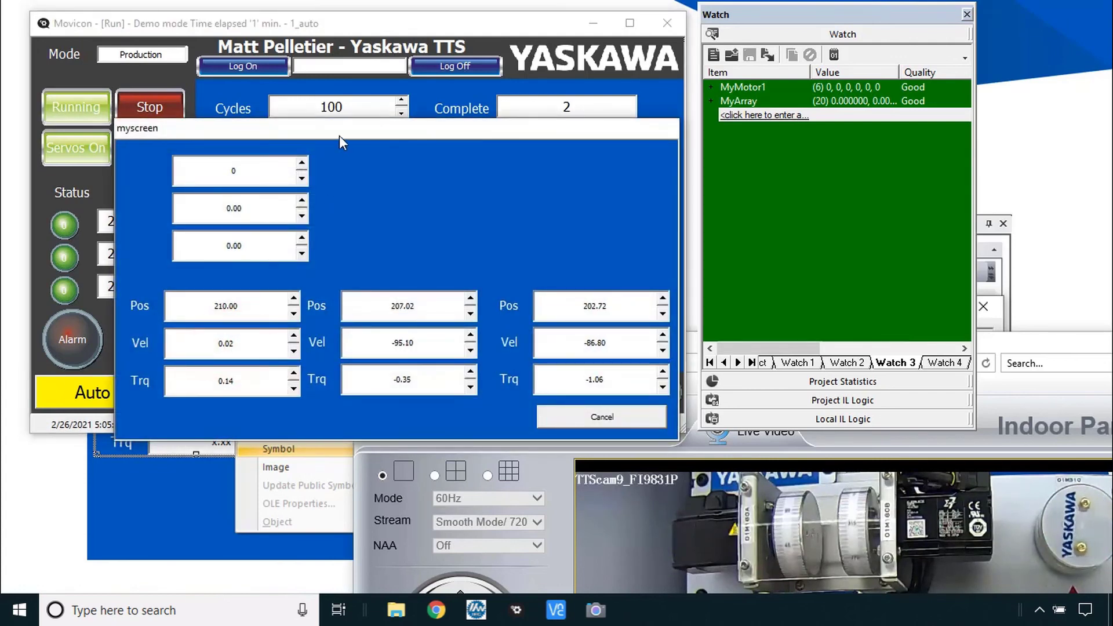
{"action": "left_click_drag", "start_coordinate": [335, 120], "coordinate": [321, 67]}
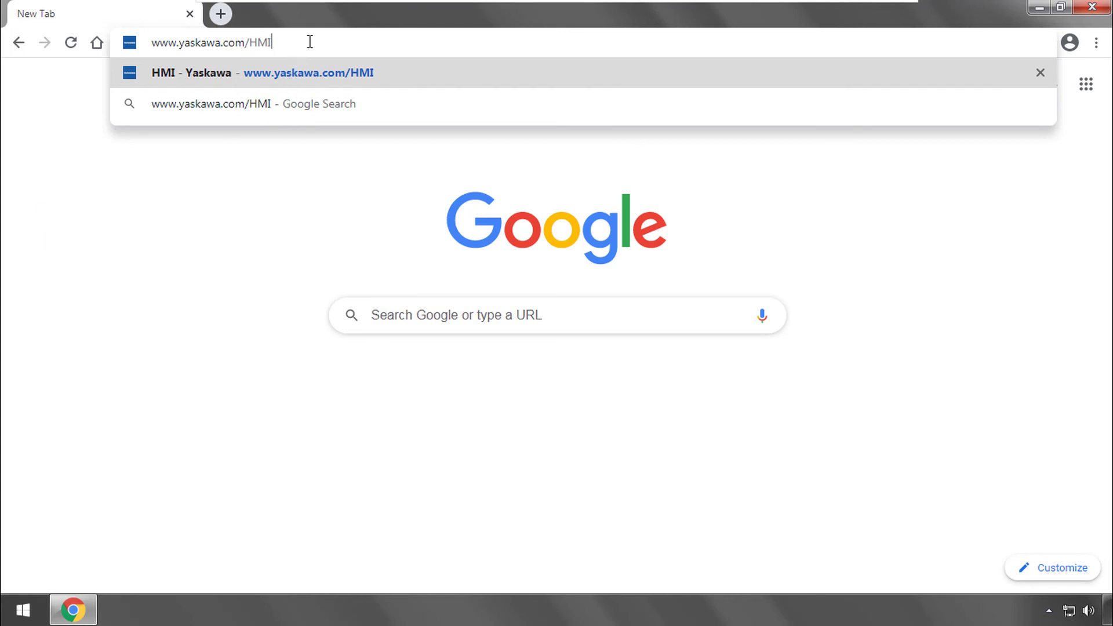
{"action": "key", "text": "Return"}
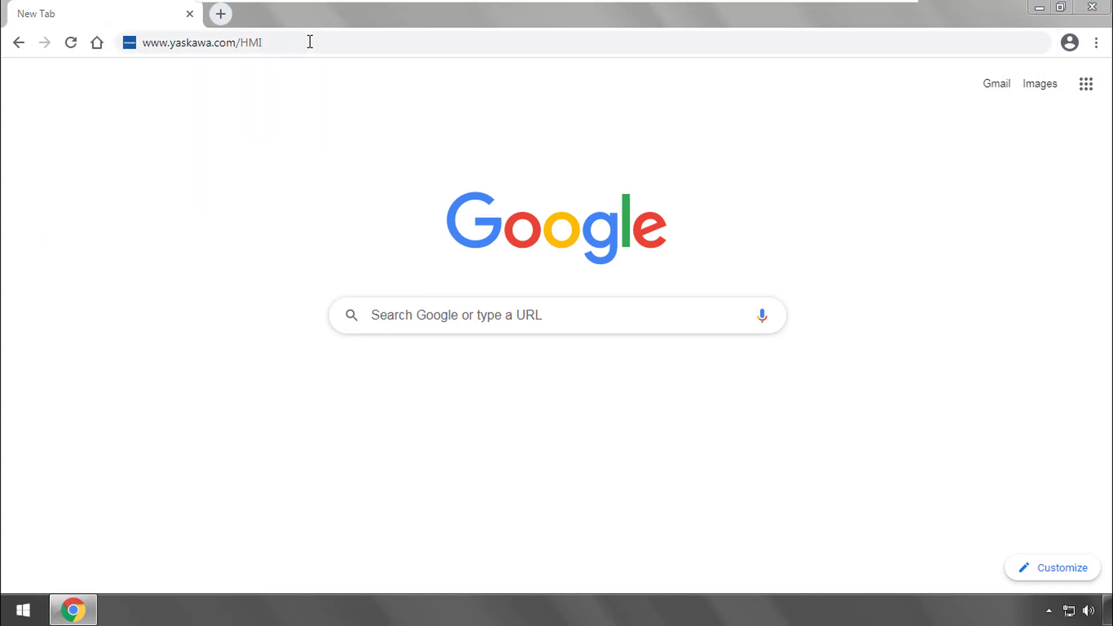
{"action": "scroll", "coordinate": [574, 318], "scroll_direction": "down", "scroll_amount": 2}
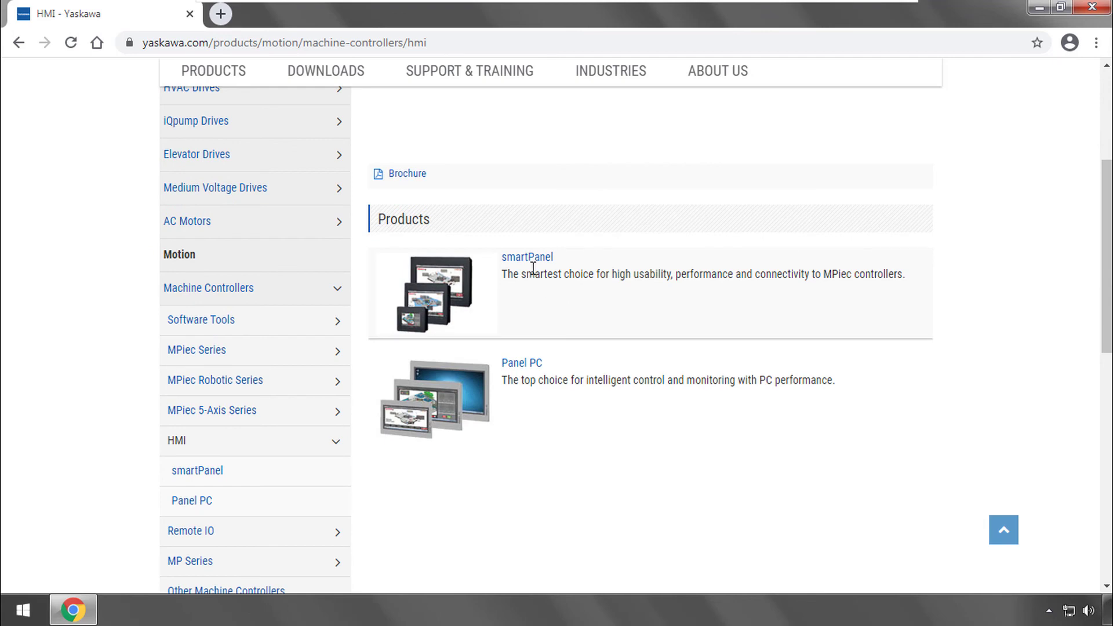
{"action": "left_click", "coordinate": [529, 268]}
{"action": "left_click", "coordinate": [499, 207]}
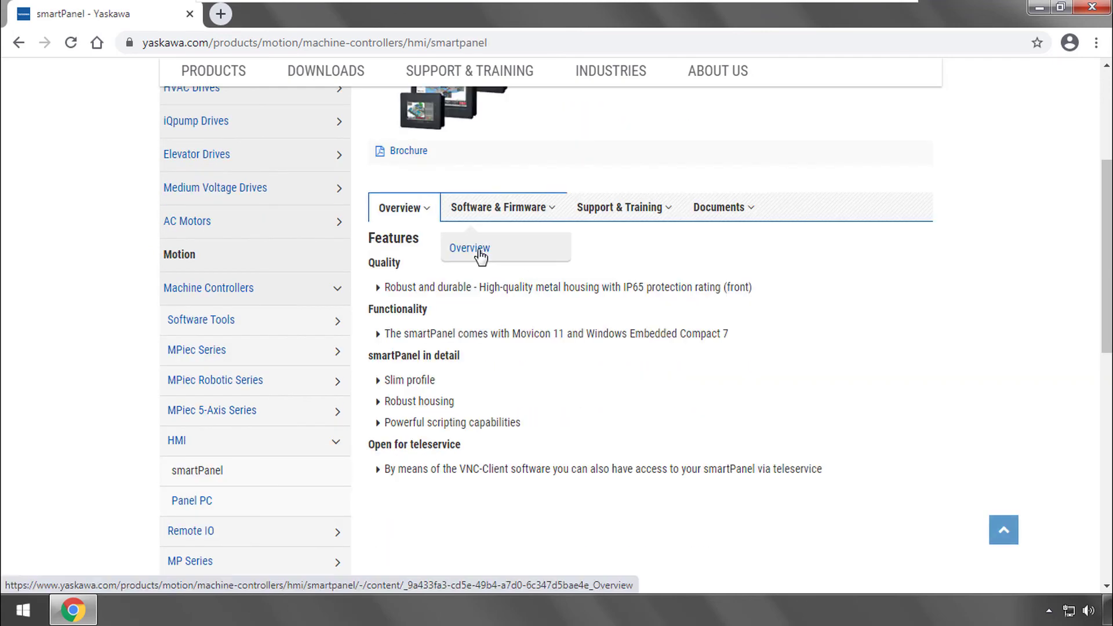
{"action": "left_click", "coordinate": [480, 255]}
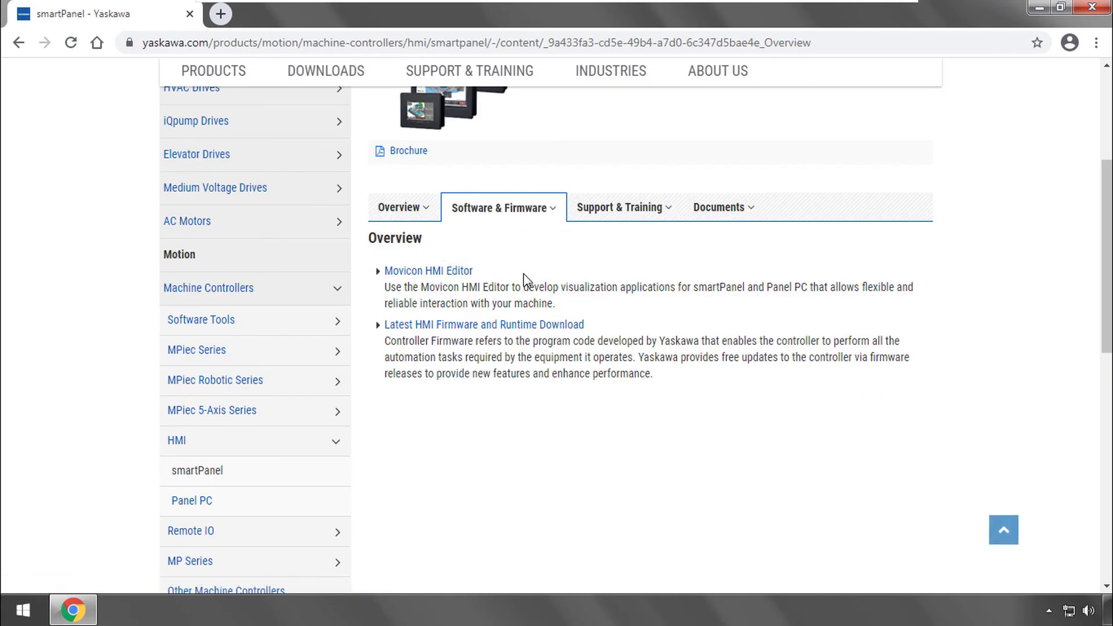